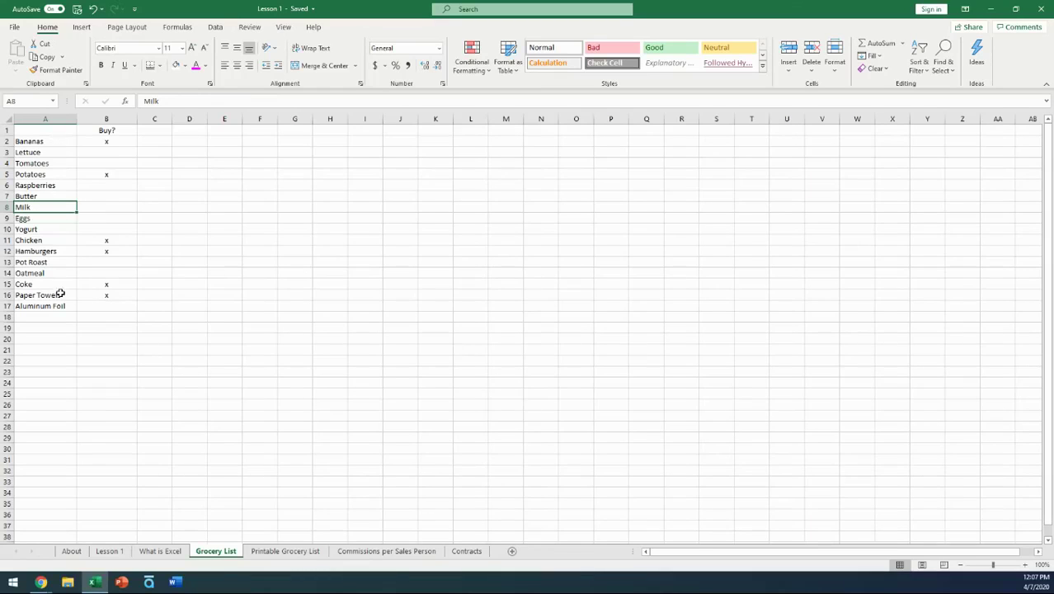
Highlight column A and column B of the Grocery List sheet in turn, twice, to examine the column layout
left_click(56, 118)
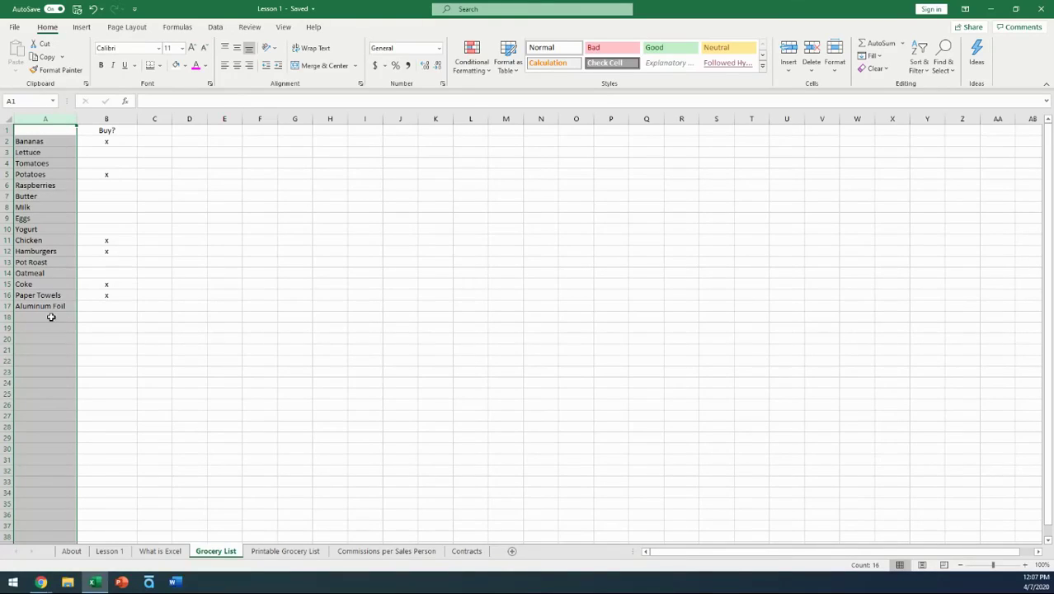
left_click(113, 115)
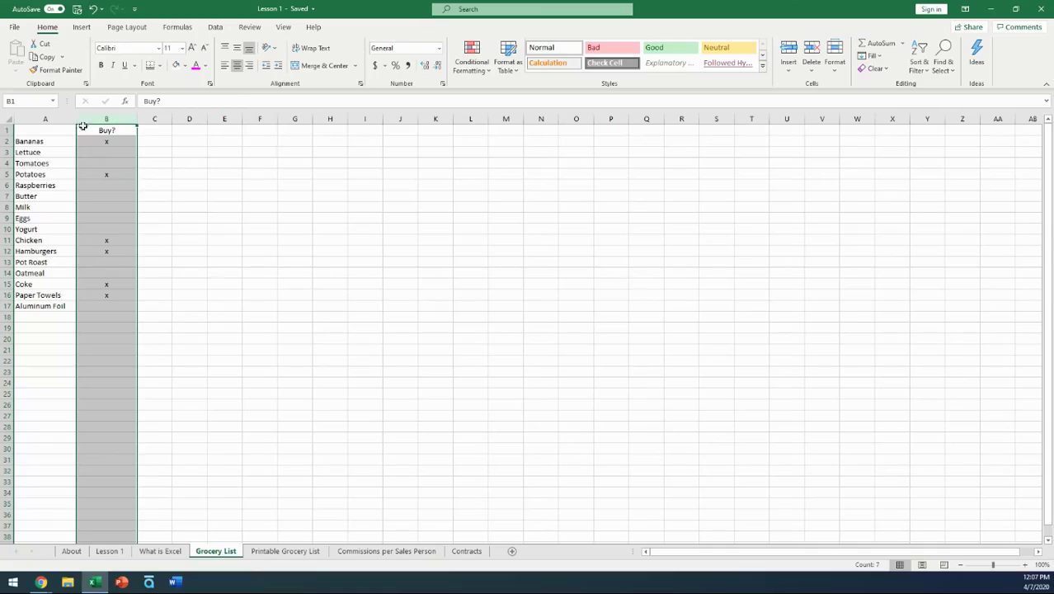
left_click(43, 118)
left_click(99, 119)
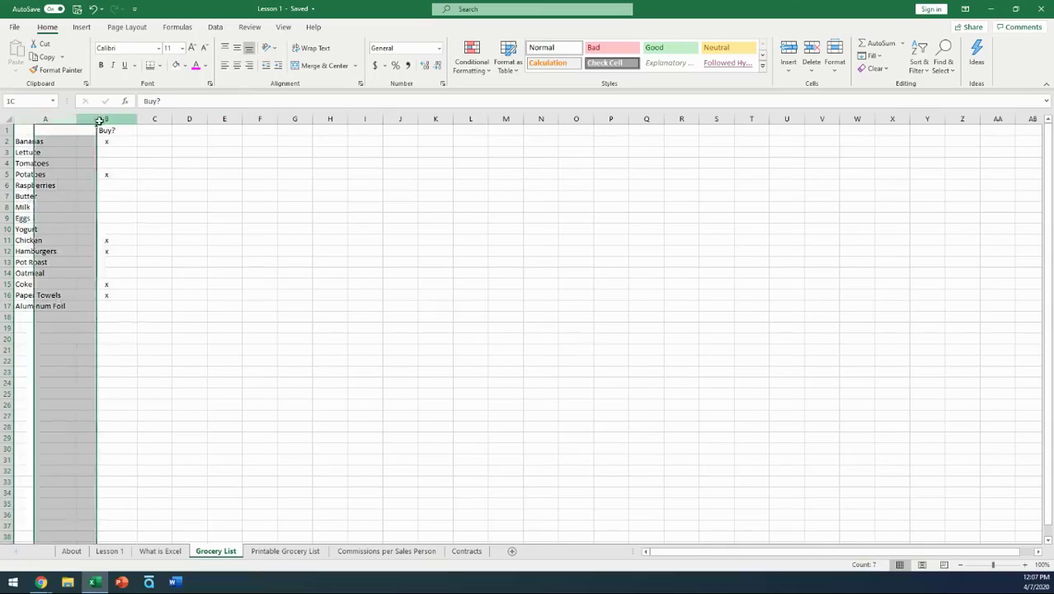
Highlight rows 1 through 5 of the grocery list one after another to examine the row layout
left_click(5, 130)
left_click(5, 141)
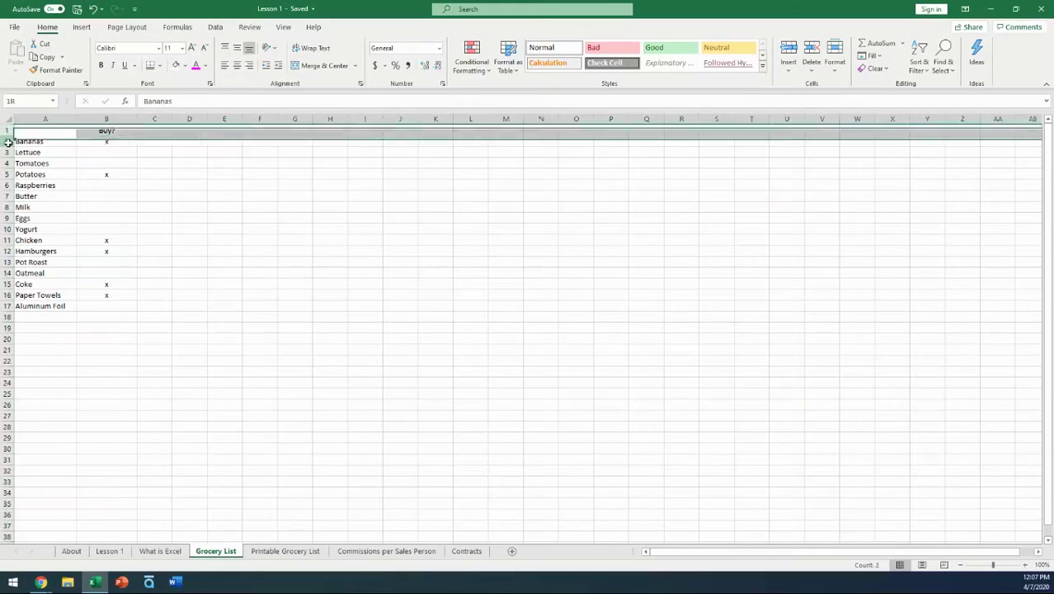
left_click(6, 152)
left_click(8, 163)
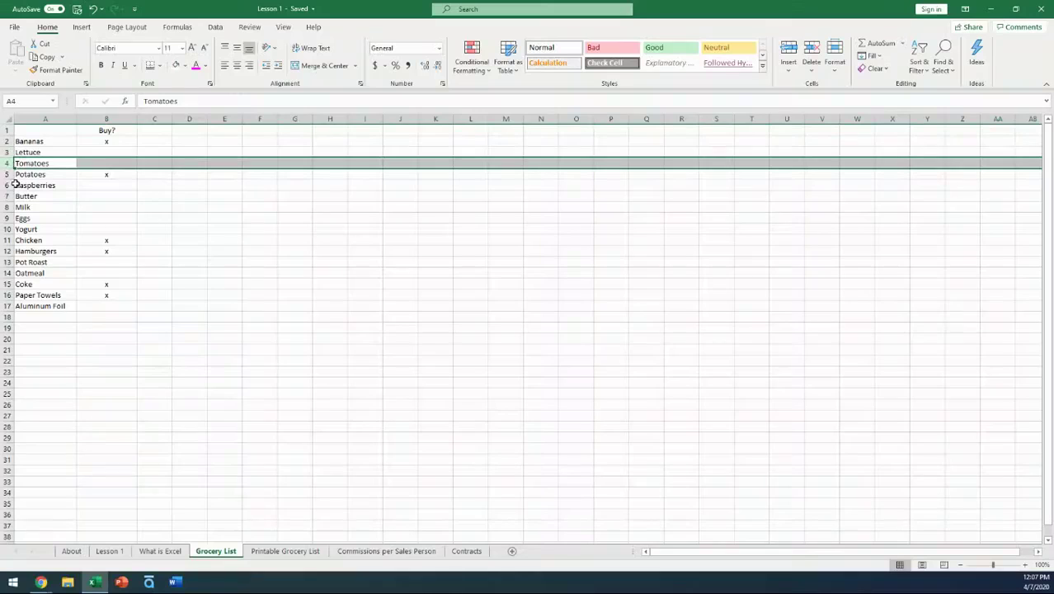
left_click(6, 174)
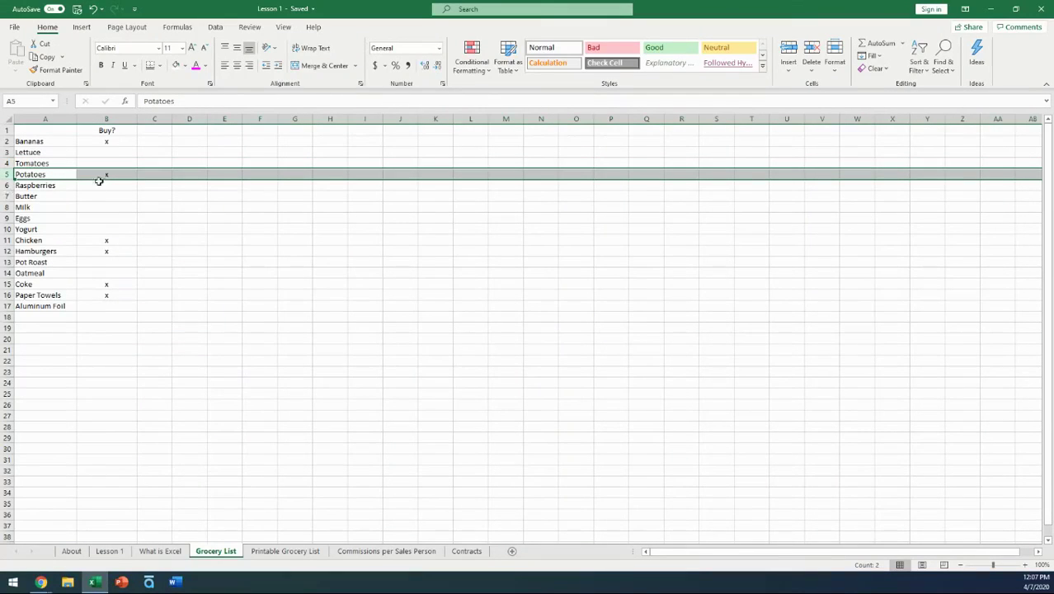
Inspect the Bananas cell, and trace the Hamburgers mark in B12 along its column B and row 12
left_click(54, 141)
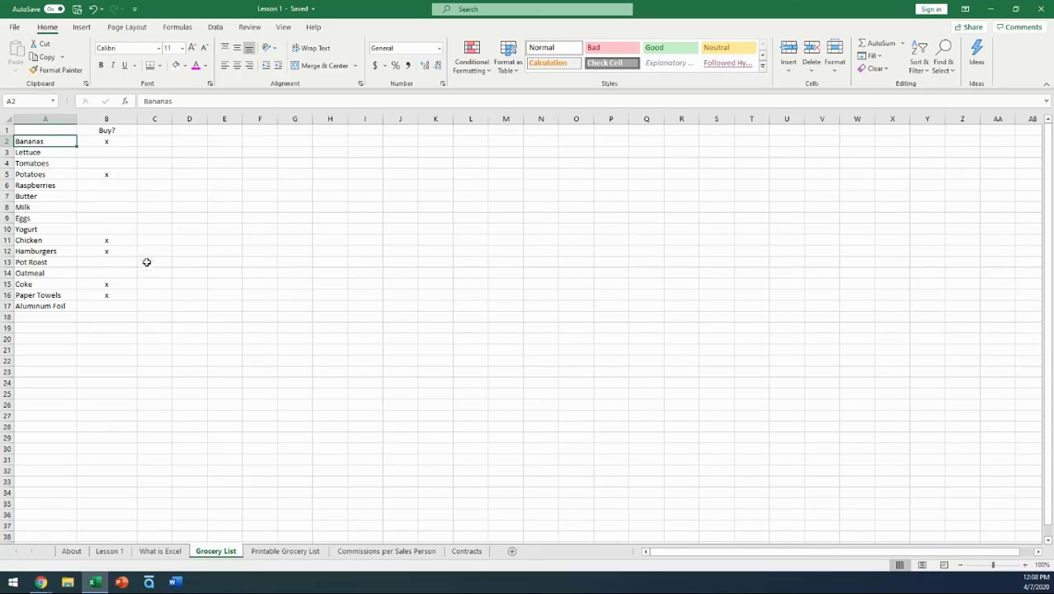
left_click(117, 252)
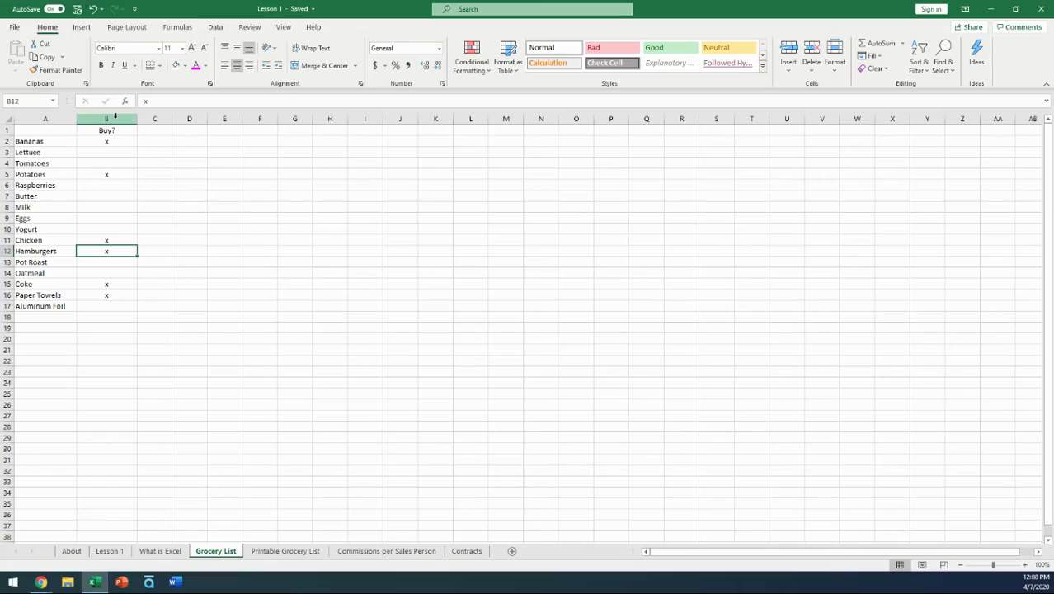
left_click(115, 118)
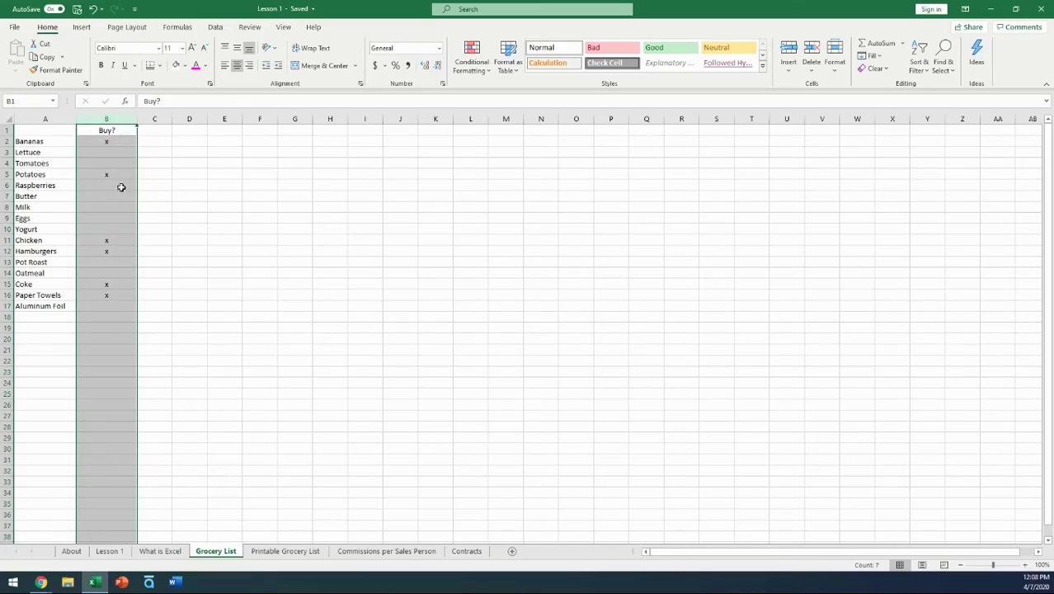
left_click(98, 249)
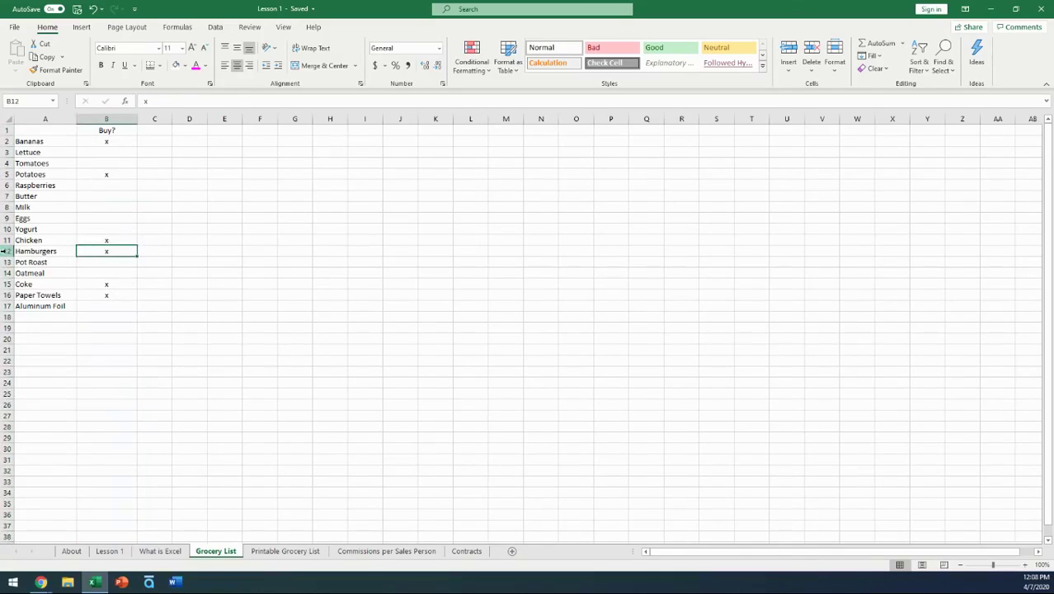
left_click(7, 251)
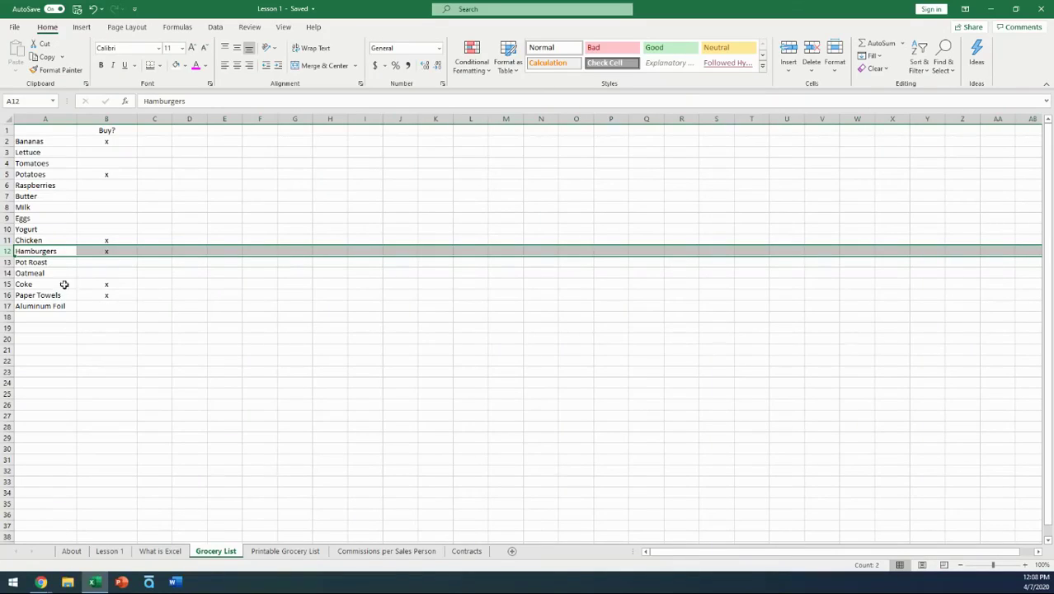
Inspect the Oatmeal cell, the item column, the Buy? column and the empty cell A18 below the list
left_click(40, 272)
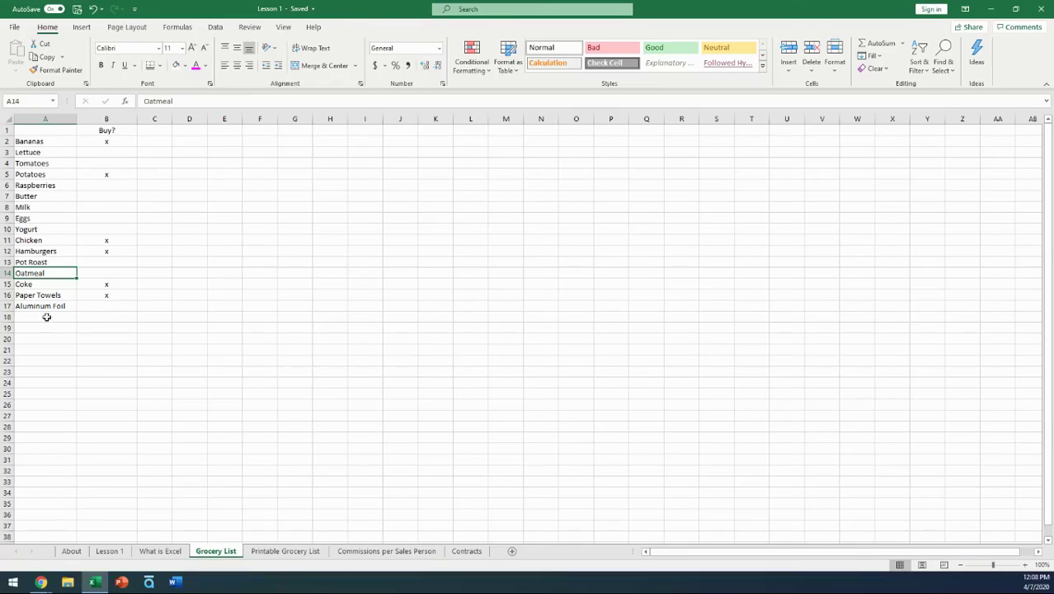
left_click(43, 118)
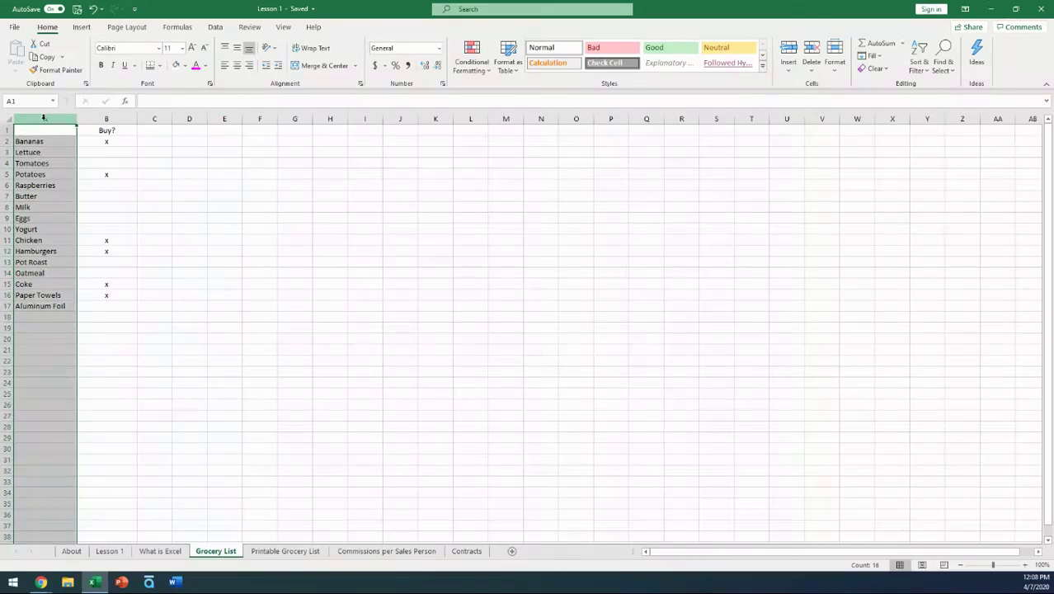
left_click(107, 119)
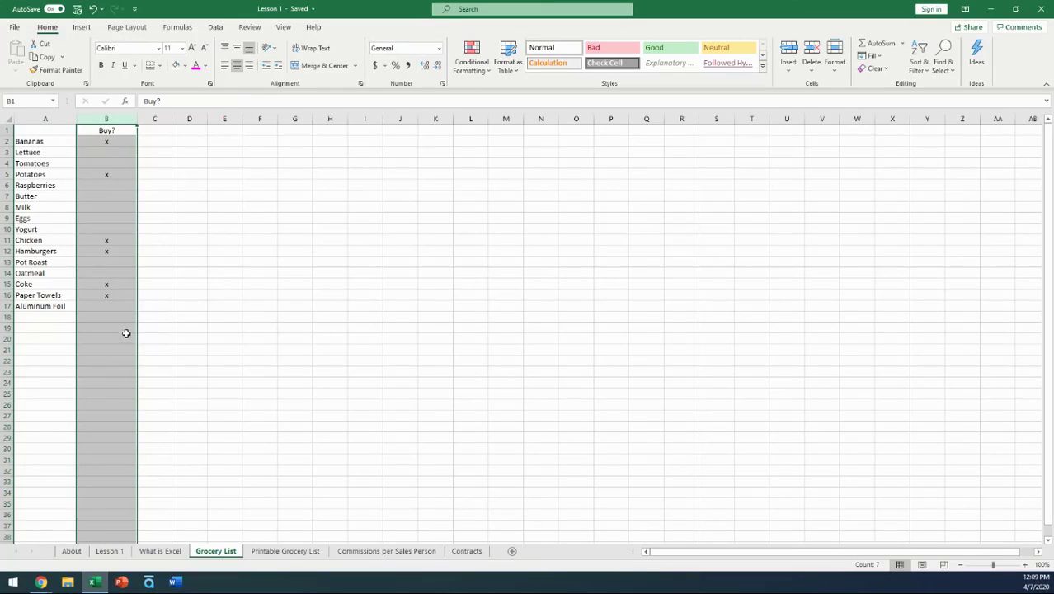
left_click(40, 316)
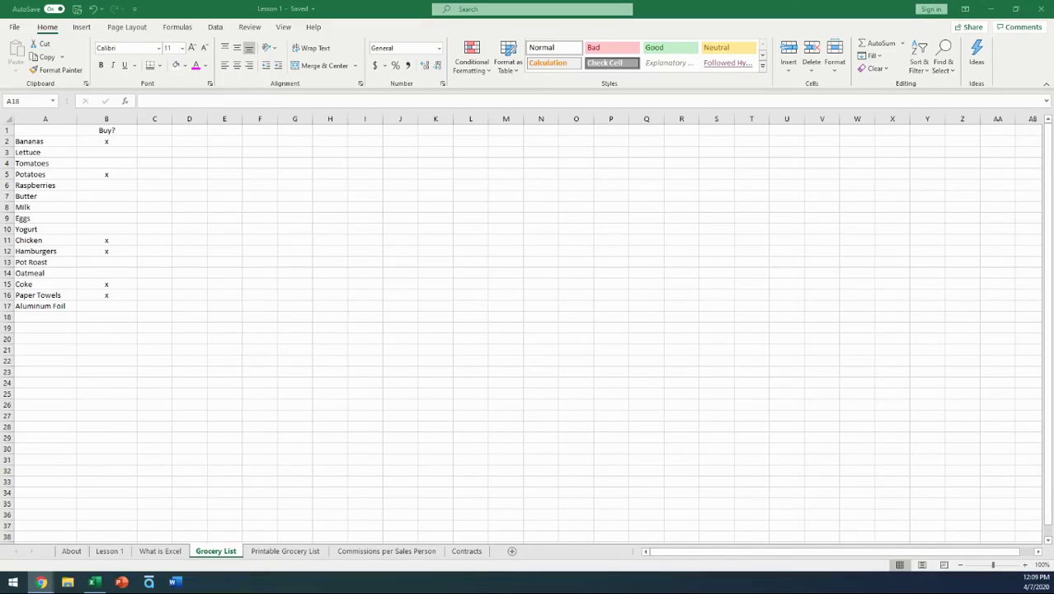
Open the Printable Grocery List sheet and examine its categorized items down to Clean and its Buy? column
left_click(289, 558)
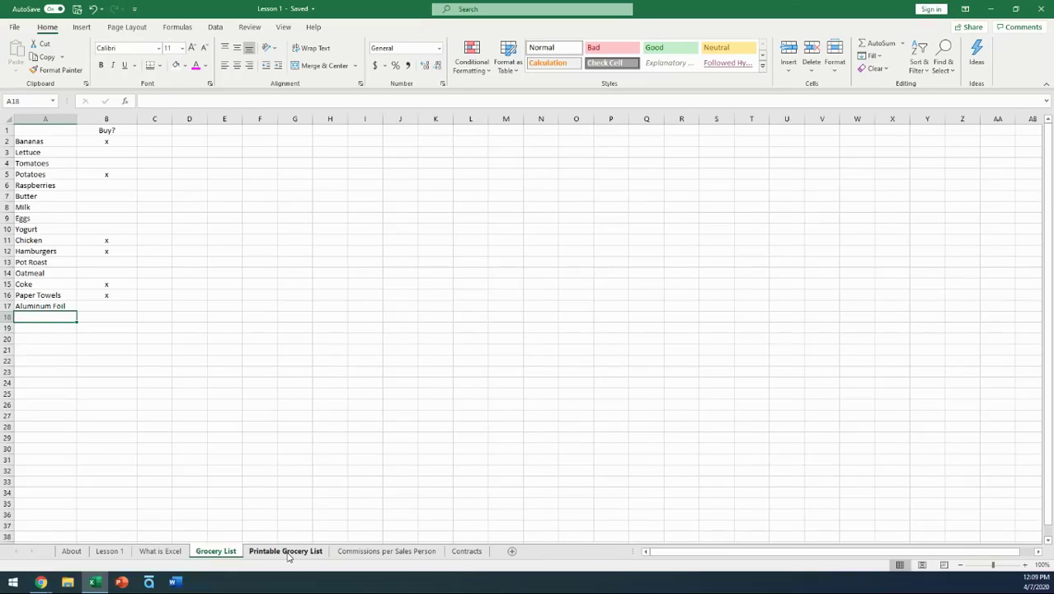
left_click(285, 550)
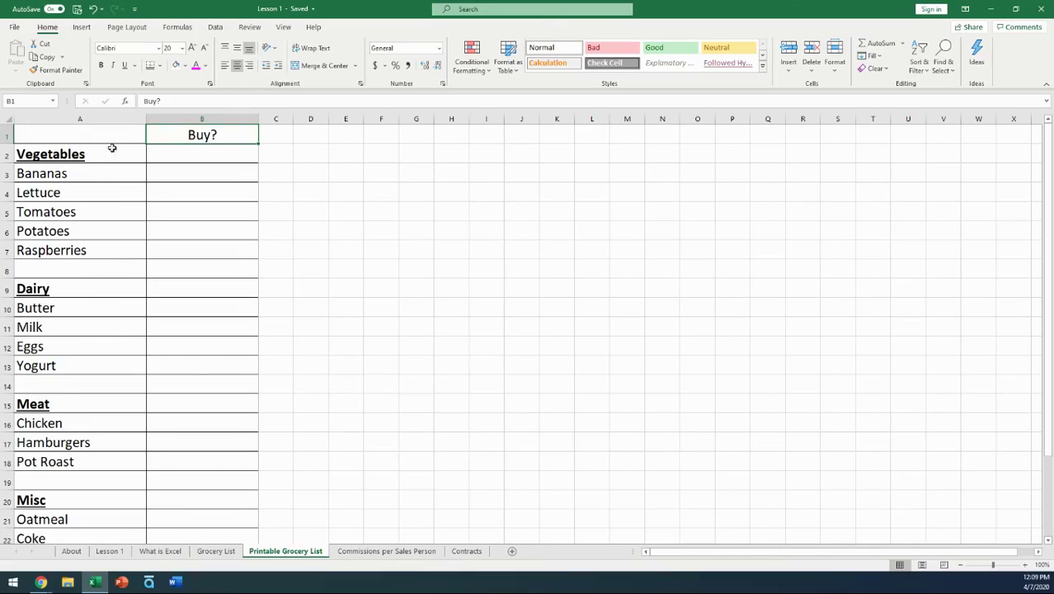
left_click(86, 116)
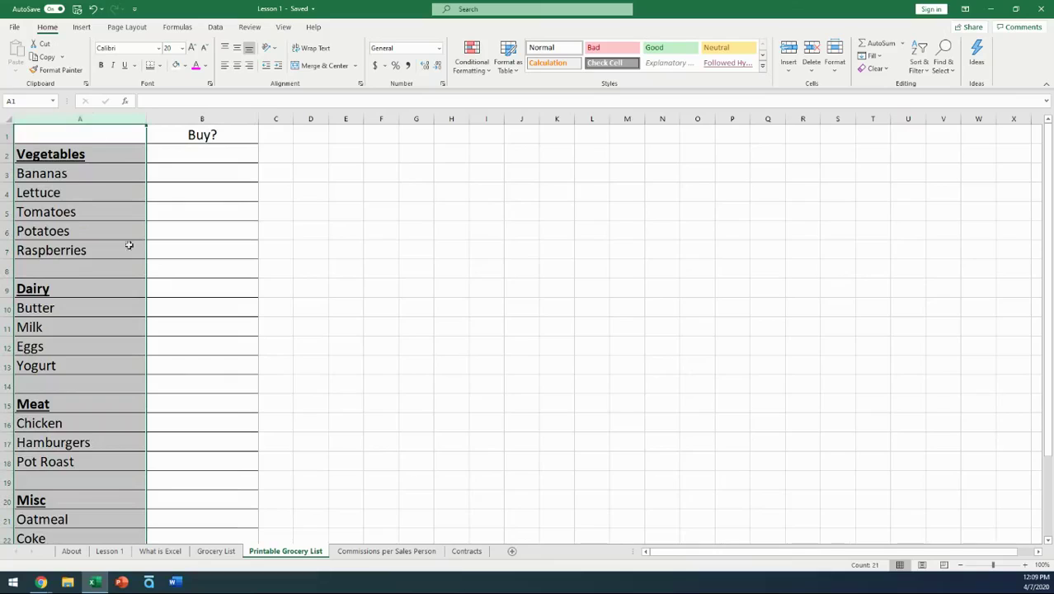
left_click(103, 154)
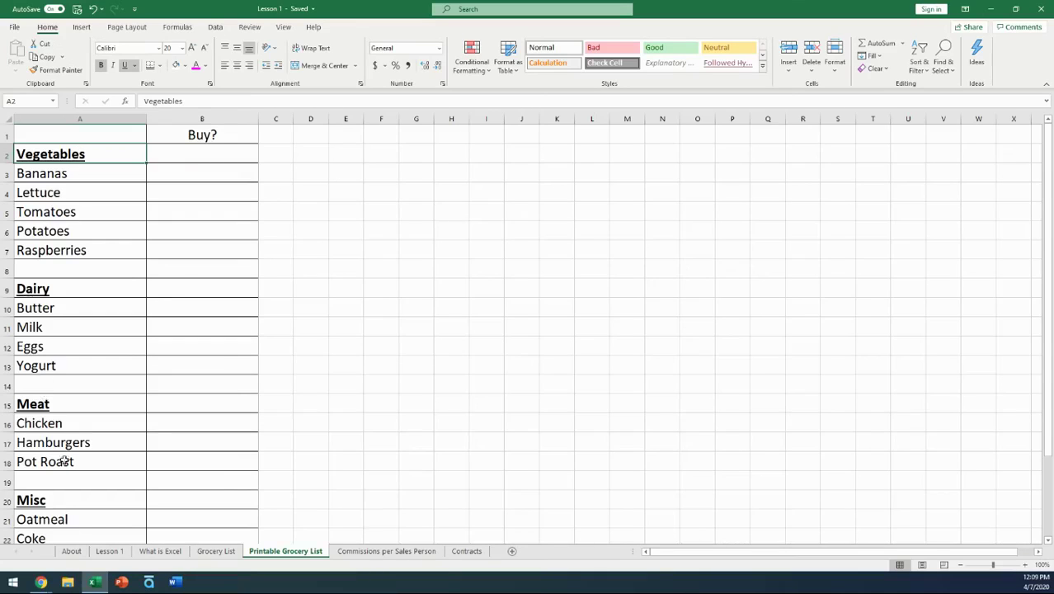
scroll(84, 490, "down", 3)
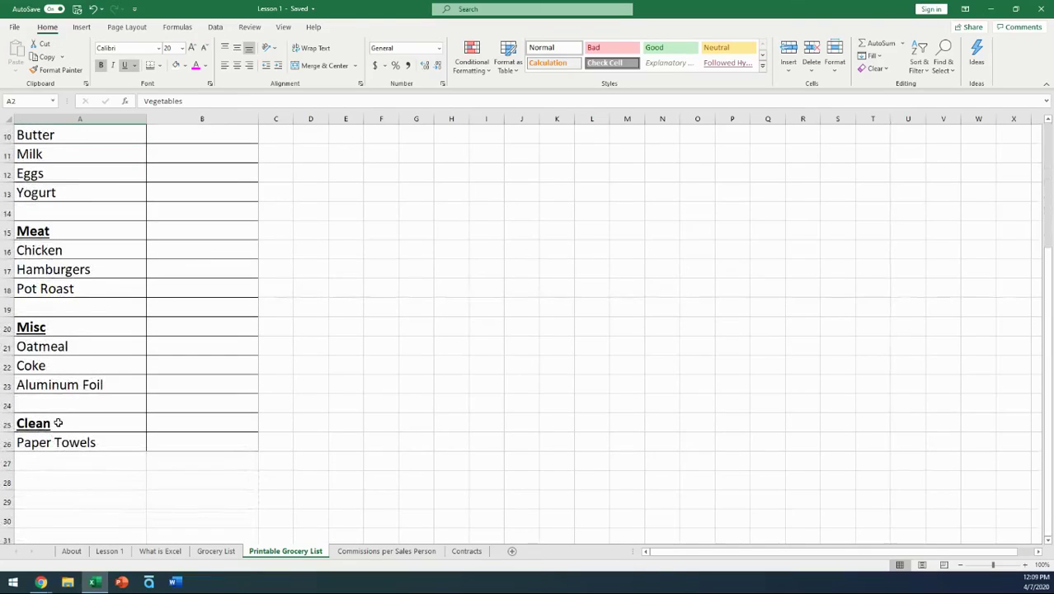
scroll(65, 423, "up", 3)
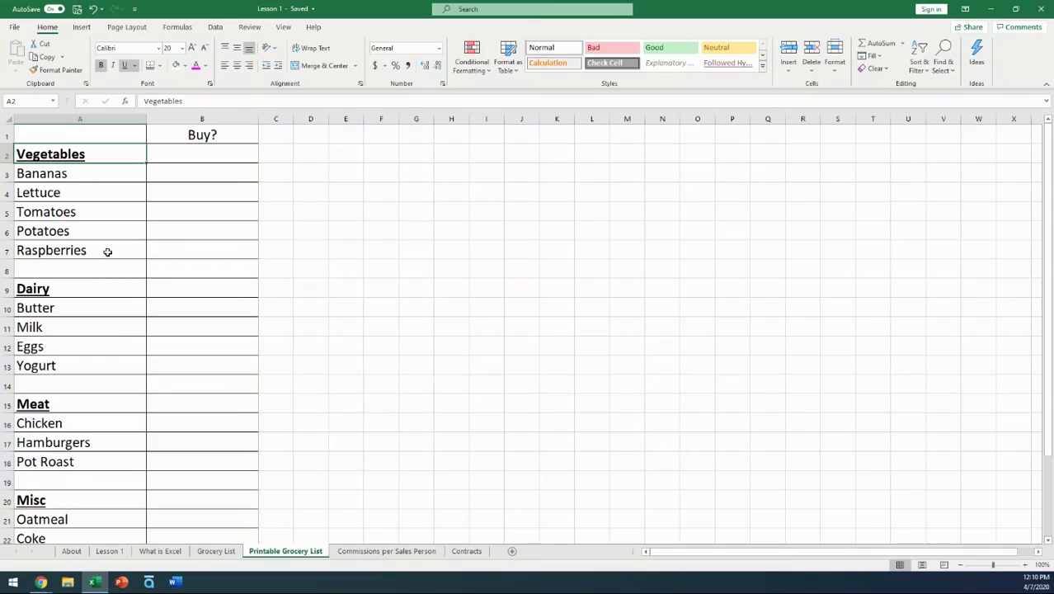
left_click(202, 119)
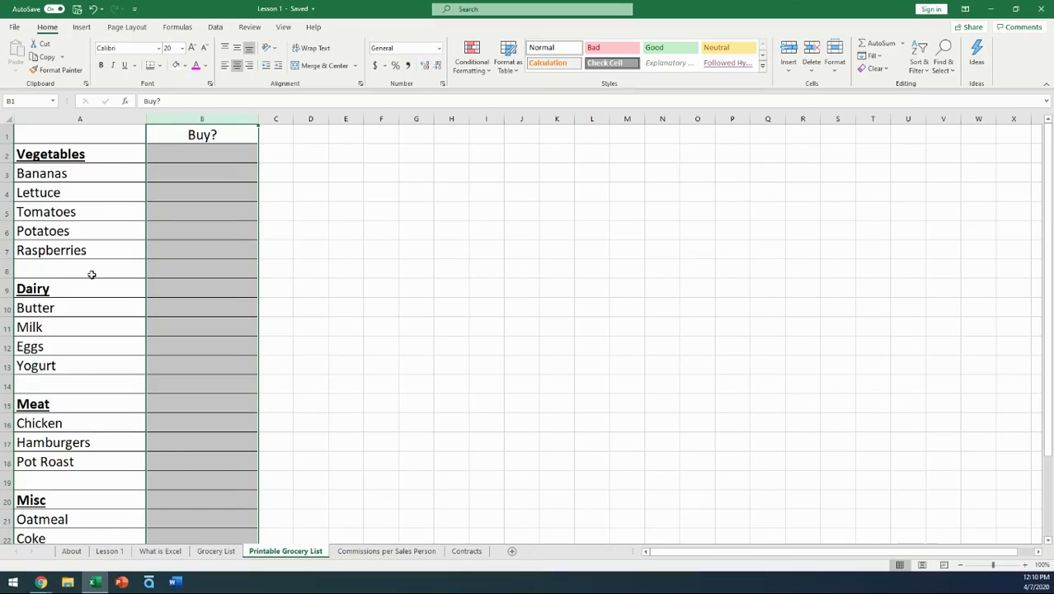
left_click(220, 179)
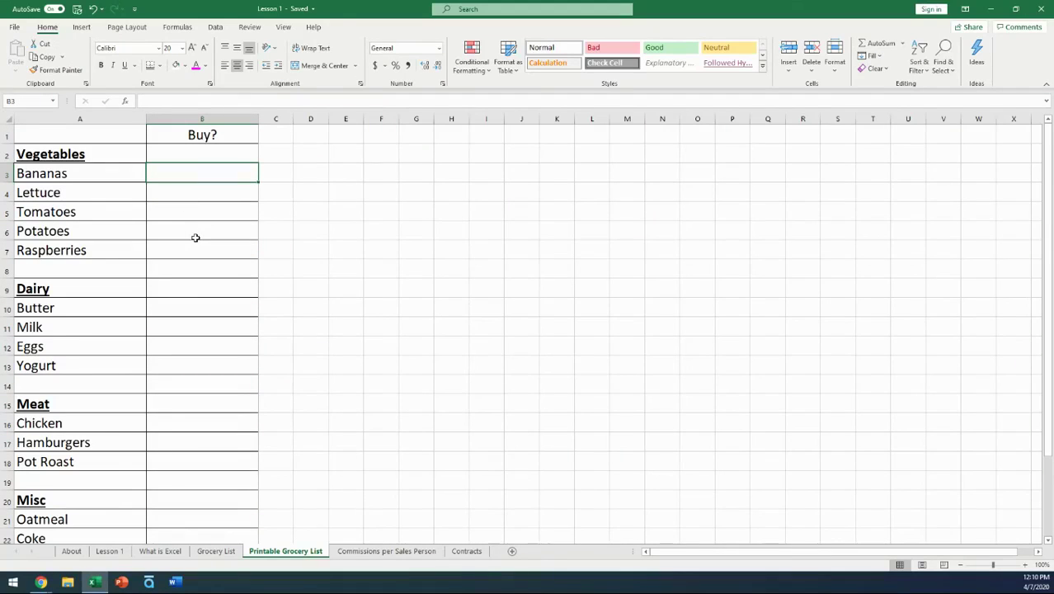
View the print preview of the printable grocery list and return to the sheet
left_click(14, 27)
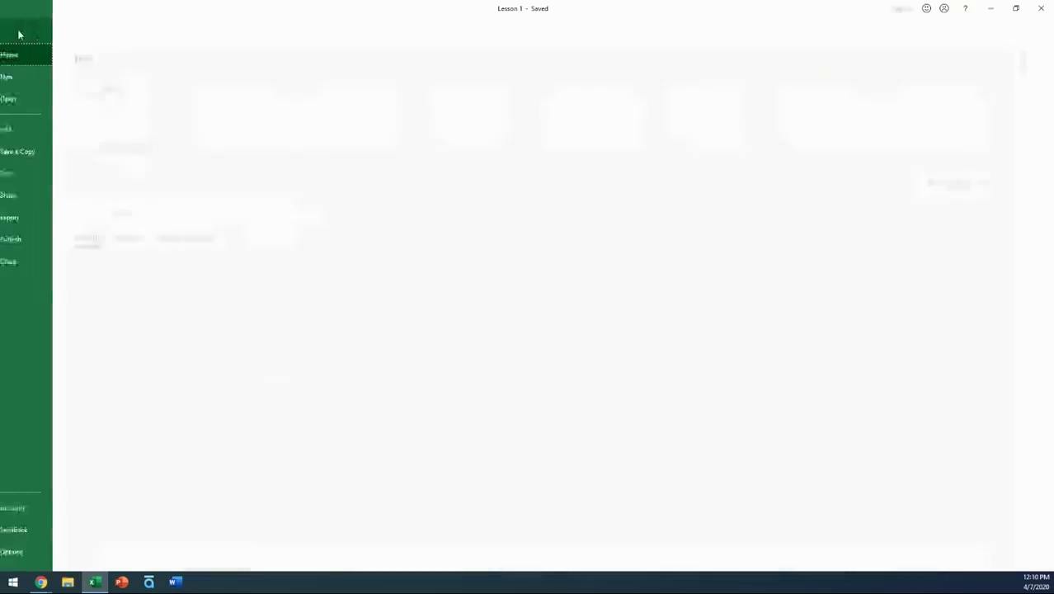
left_click(33, 174)
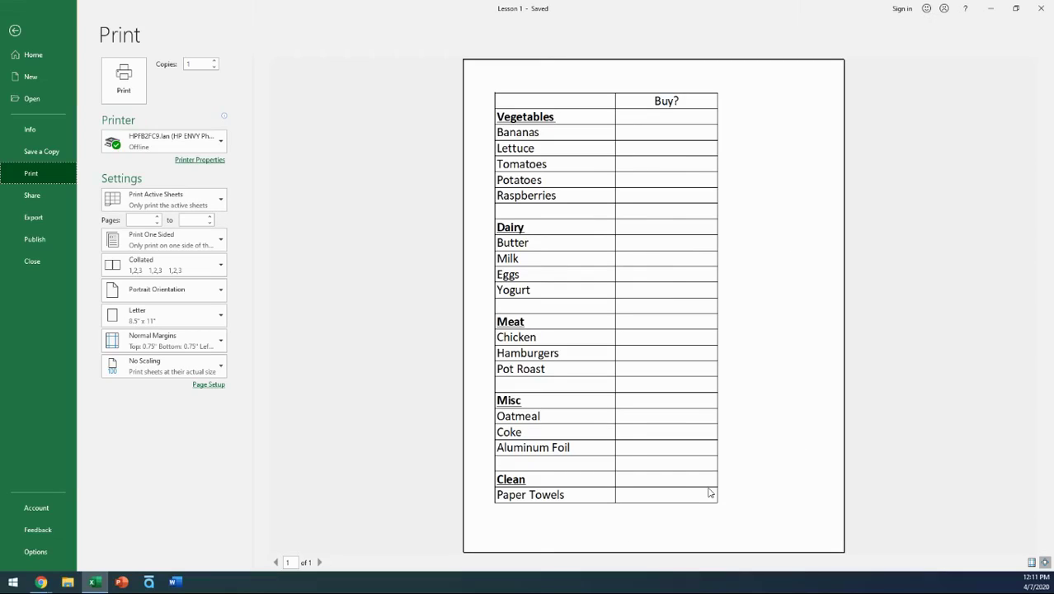
left_click(15, 31)
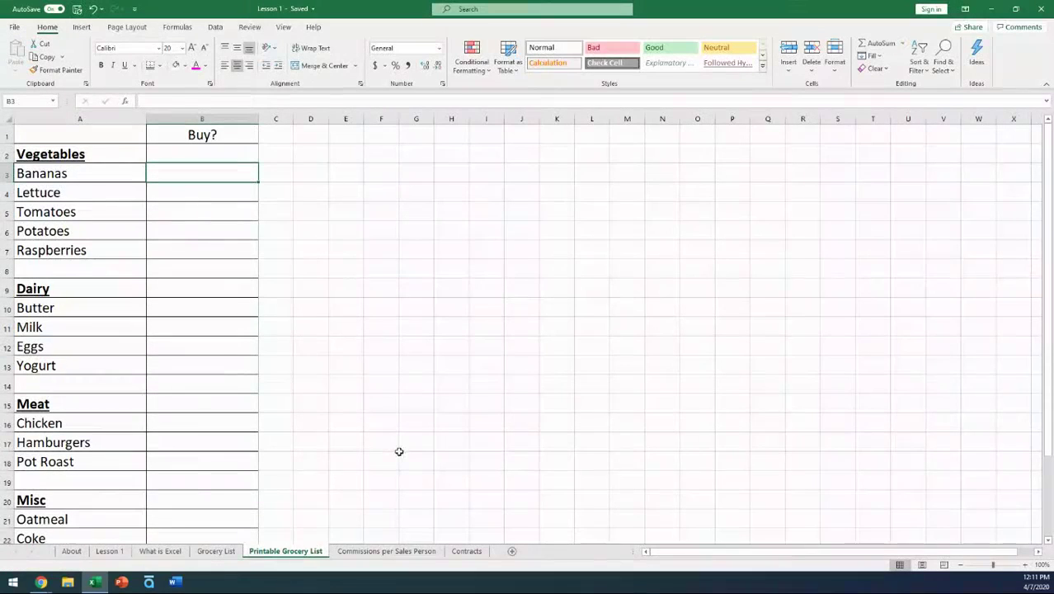
Open the Commissions per Sales Person sheet and inspect the first salesperson's Jan-19 commission in B2
left_click(388, 551)
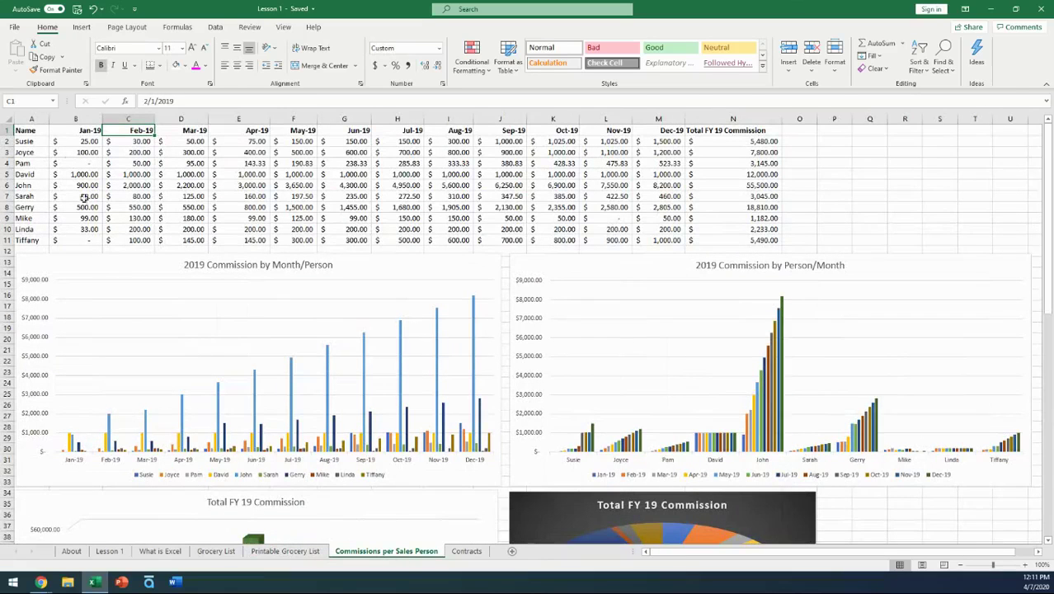
left_click(70, 140)
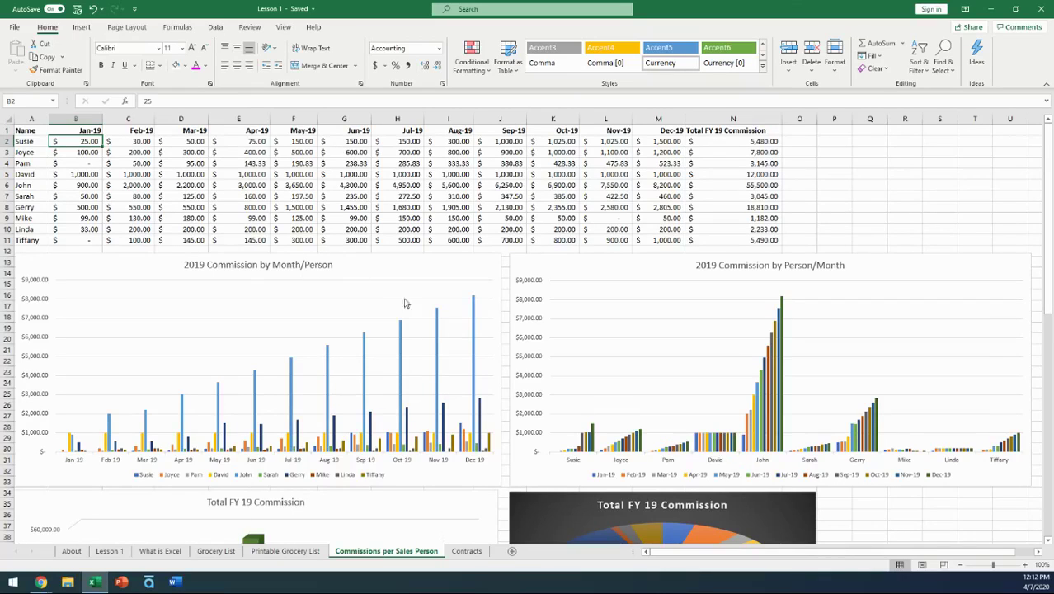
mouse_move(396, 330)
left_click(41, 583)
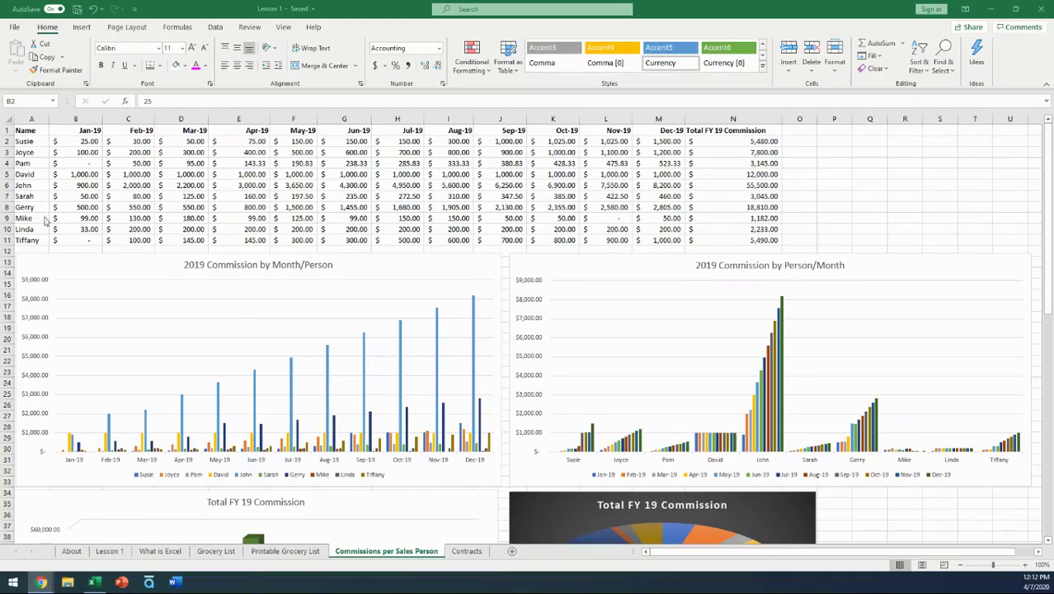
Examine the header row, the Jan-19 and Dec-19 headers, the first name, the total formula in N2 and the Feb-19 value in C9
left_click(33, 119)
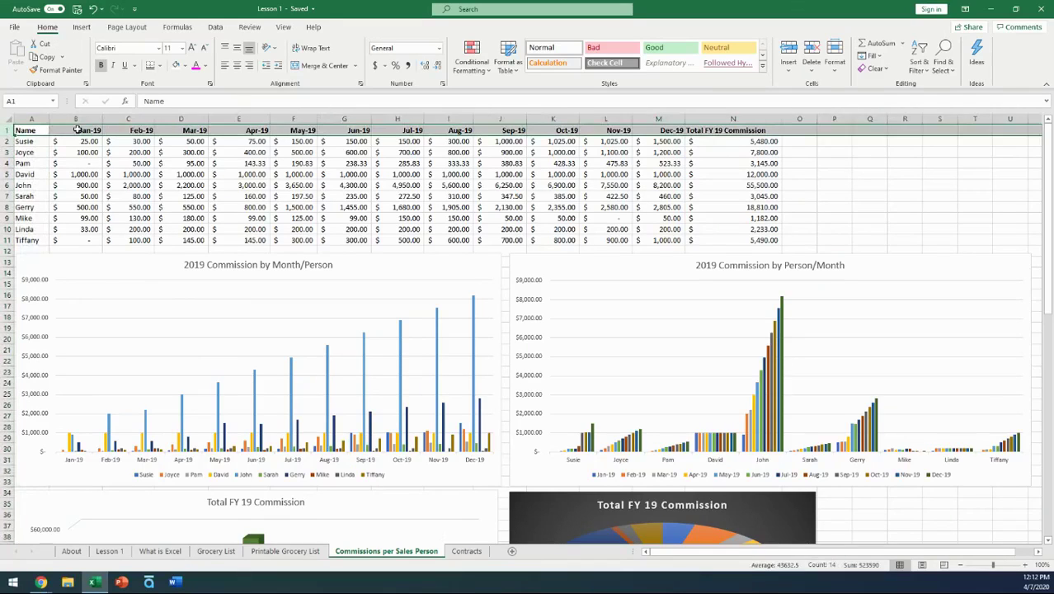
left_click(77, 130)
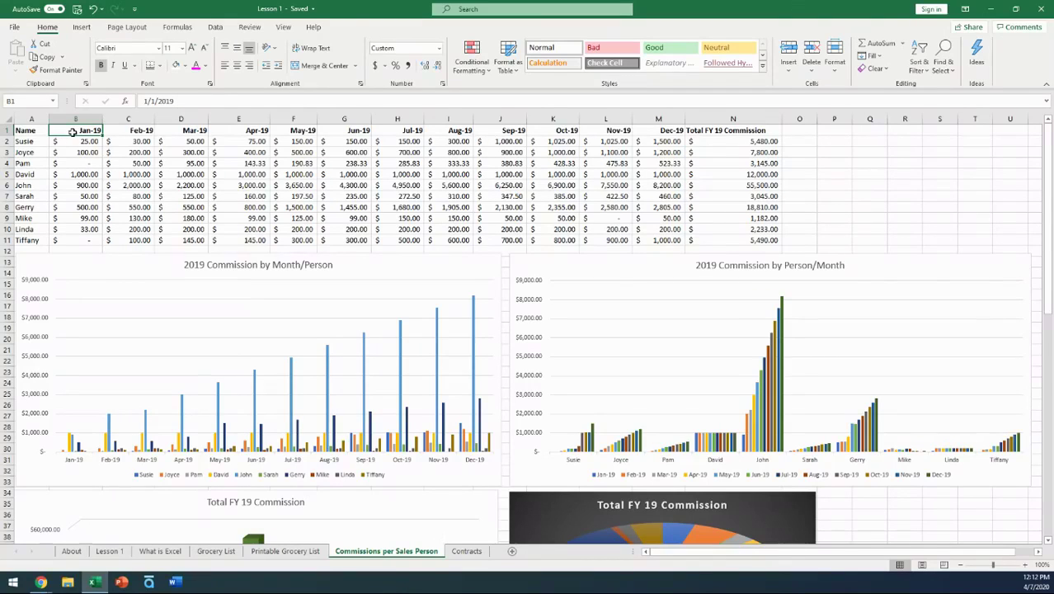
left_click(649, 130)
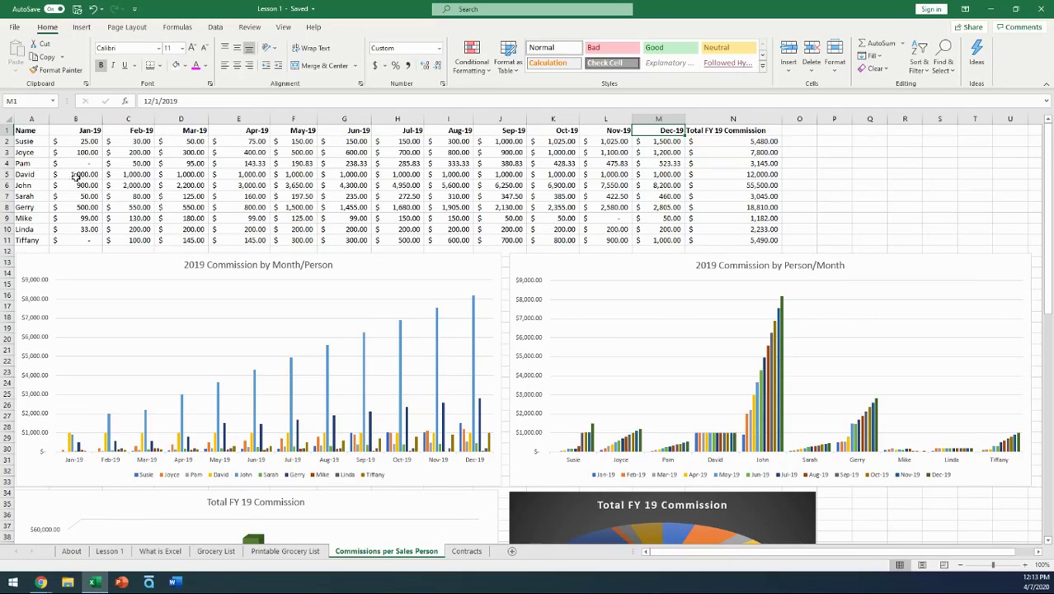
left_click(30, 141)
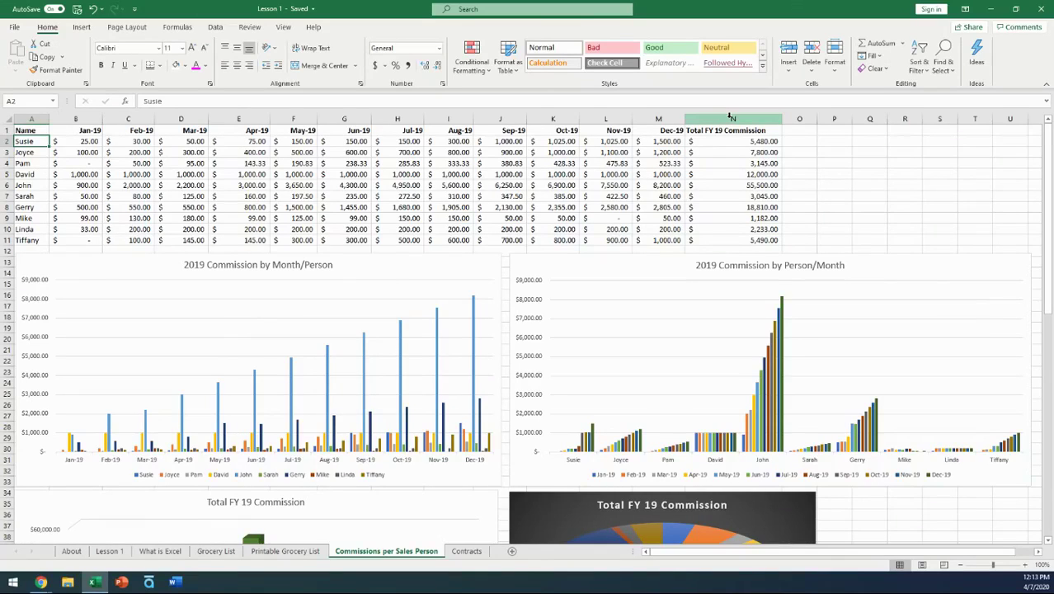
left_click(738, 140)
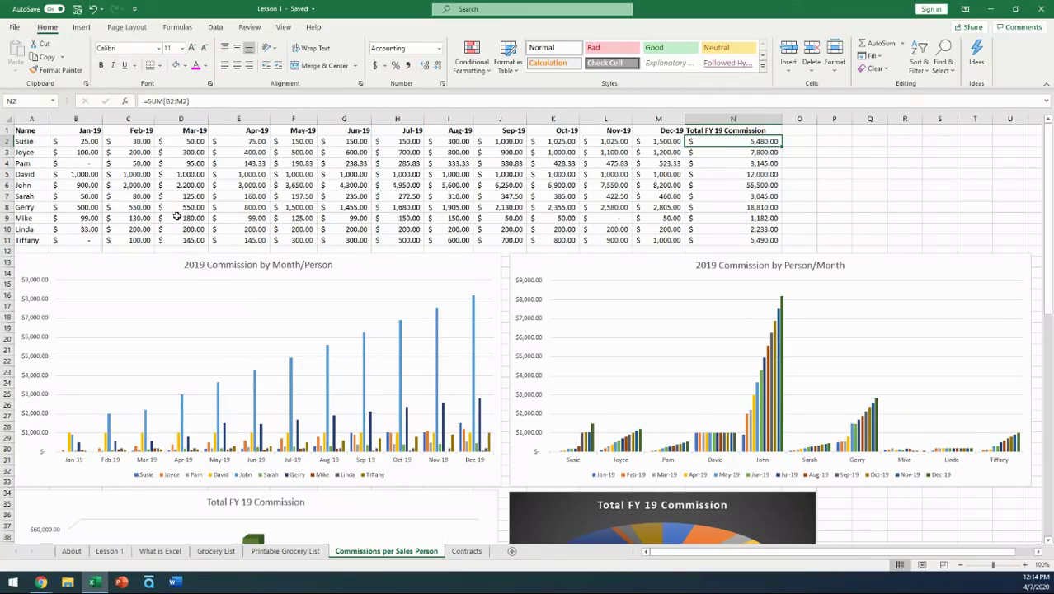
left_click(108, 219)
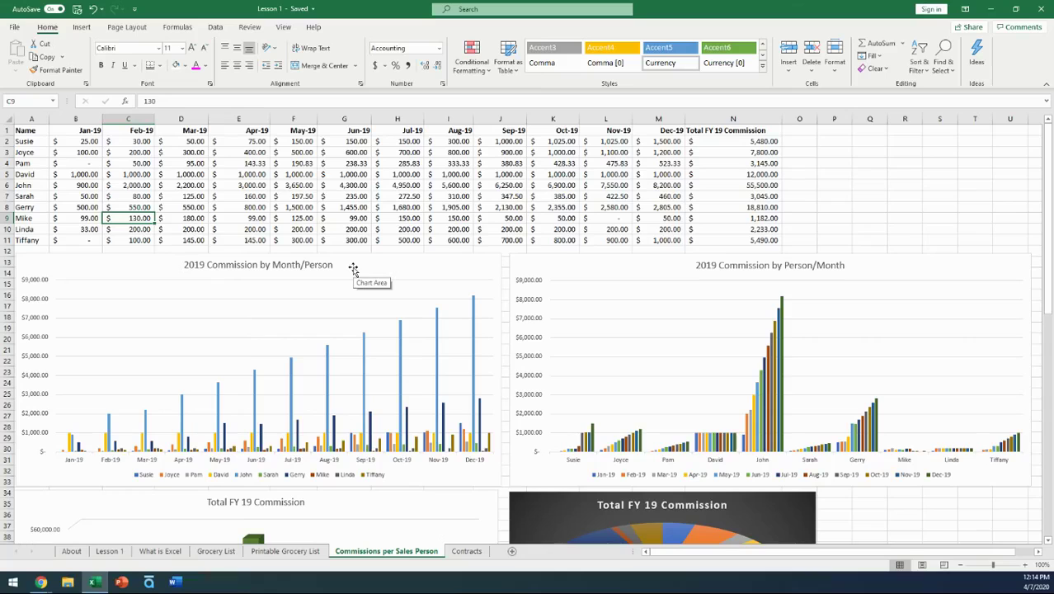
Inspect the commission values in D4 and C4, and highlight the salesperson names in A2:A11
left_click(181, 164)
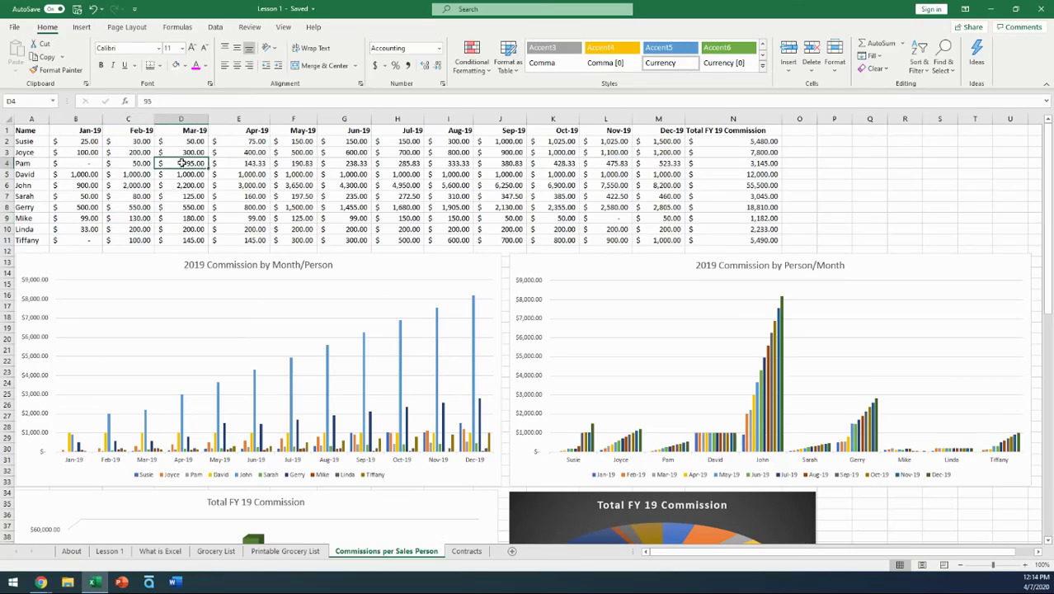
left_click(126, 164)
left_click(31, 142)
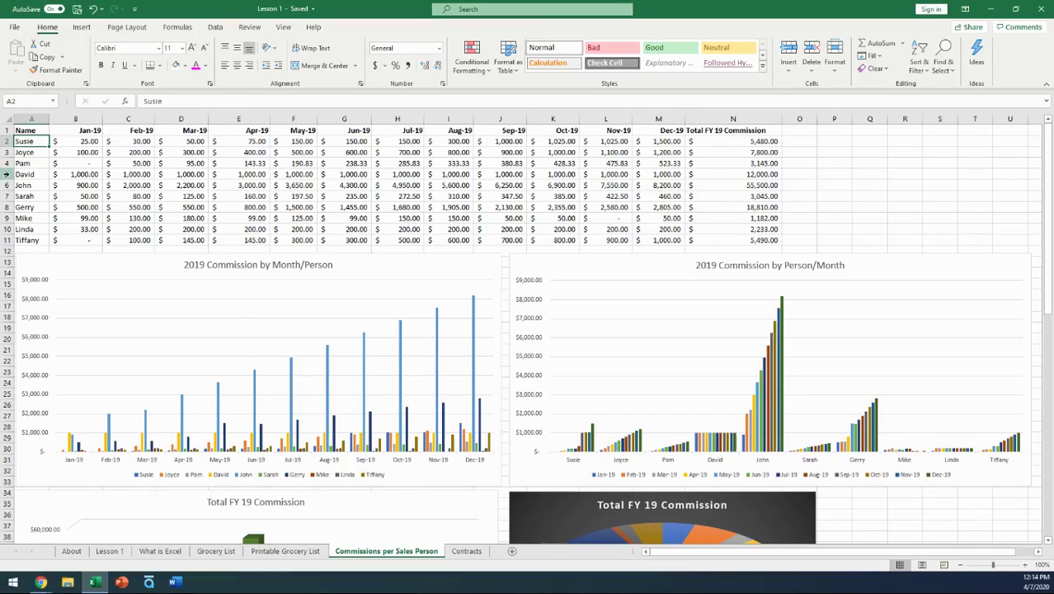
left_click_drag(34, 145, 34, 244)
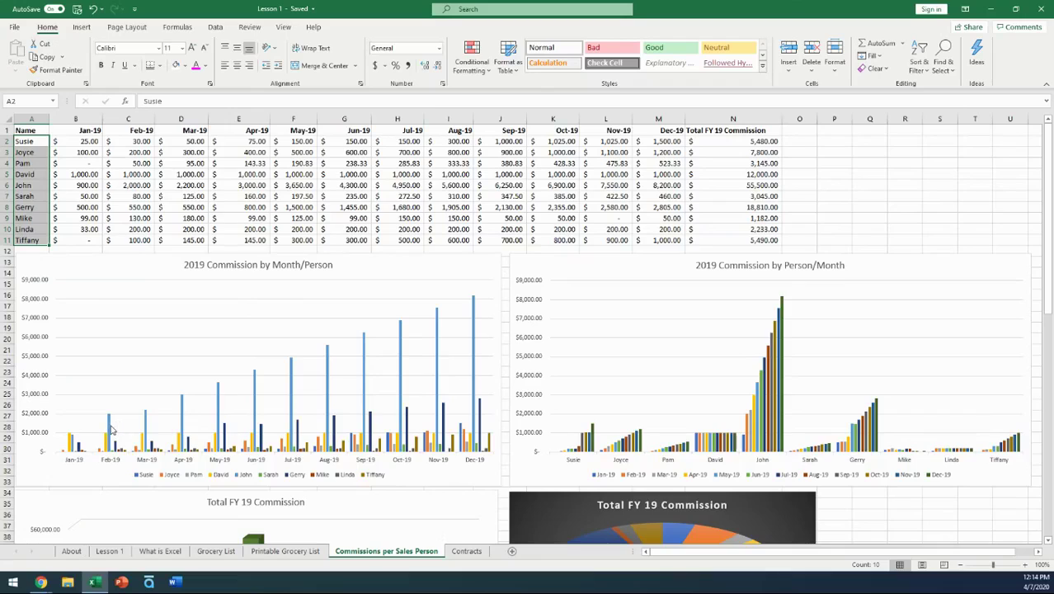
Examine the Feb-19 and Dec-19 bars in the 2019 Commission by Month/Person chart, plus row 6 and its Dec-19 commission in M6
mouse_move(112, 430)
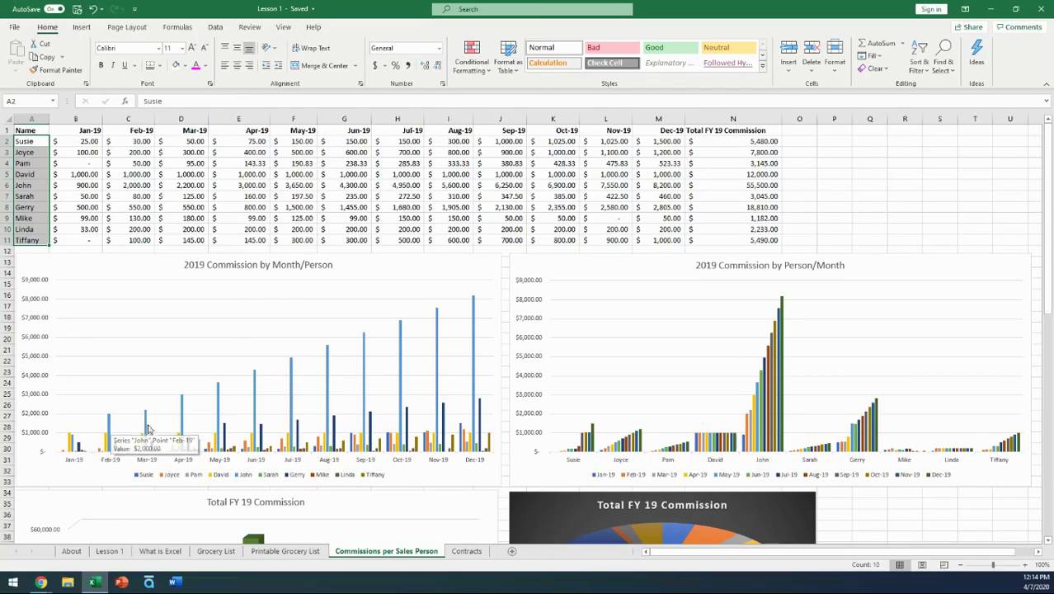
mouse_move(482, 378)
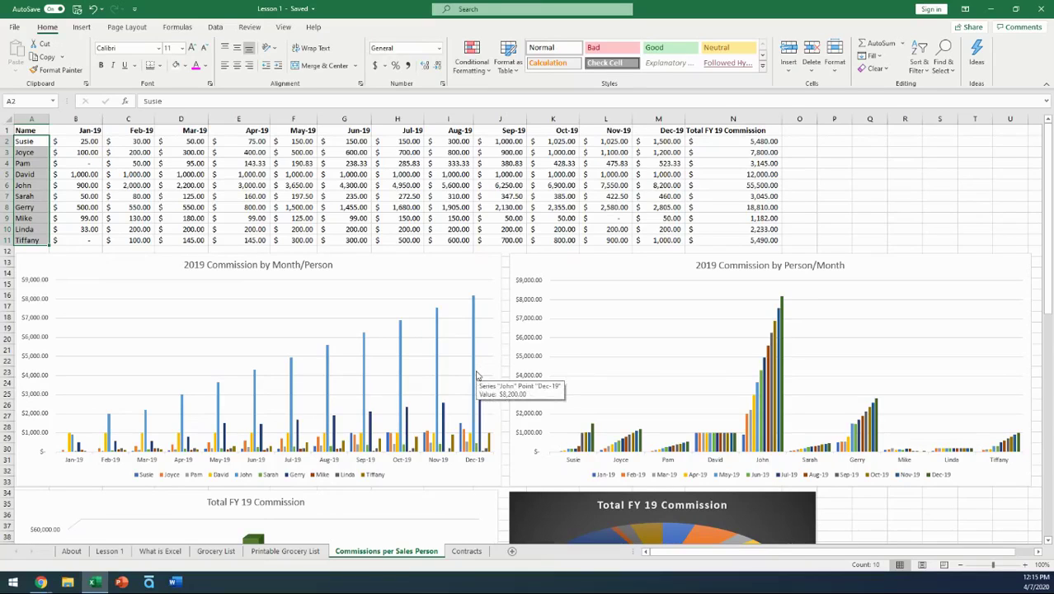
left_click(6, 186)
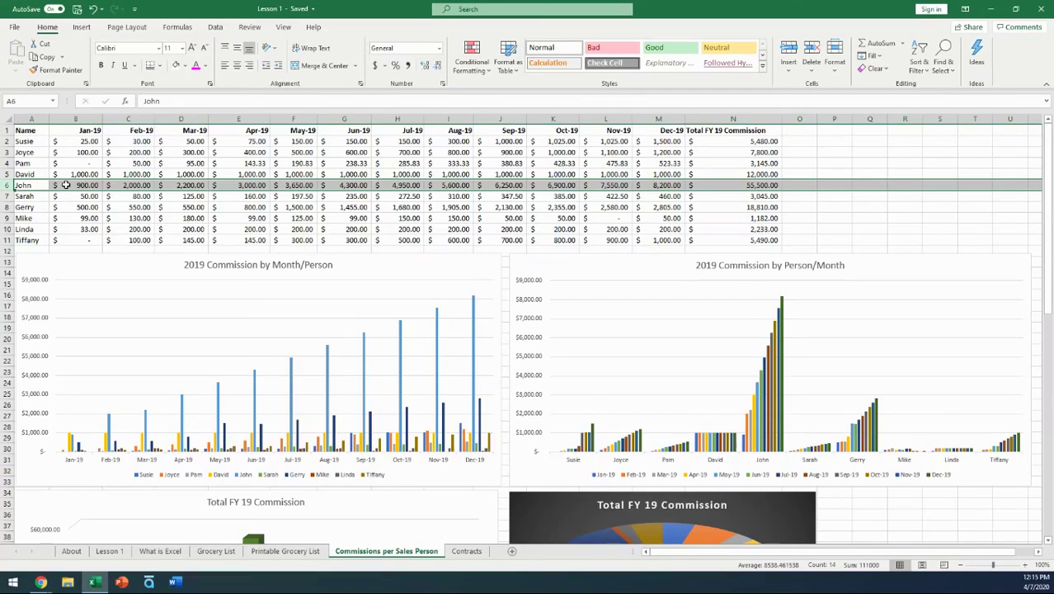
left_click(671, 187)
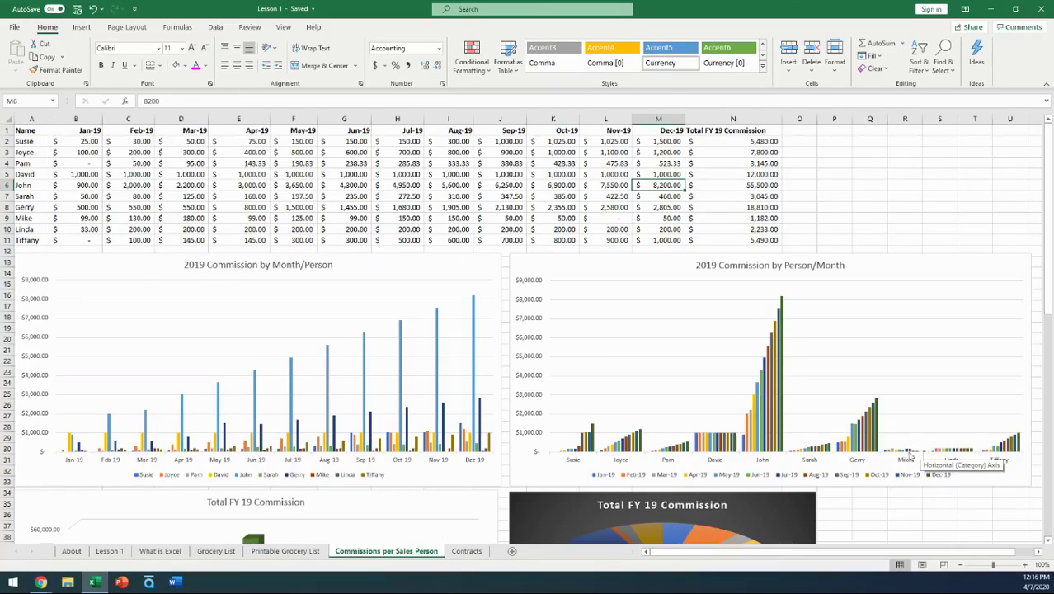
Highlight the Total FY 19 Commission column N and examine the 3-D column and pie charts of those totals
scroll(404, 368, "down", 5)
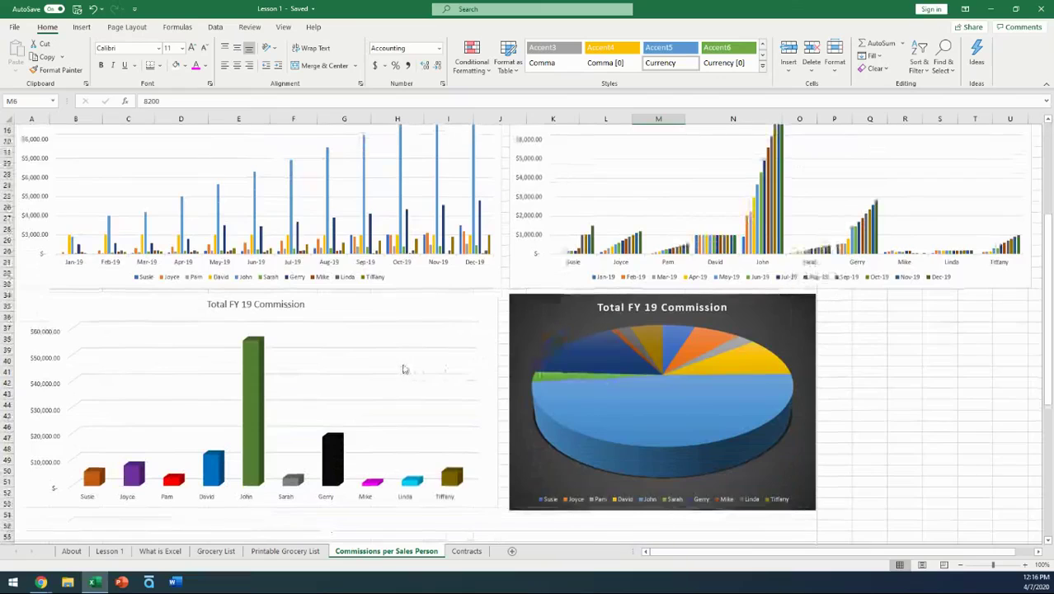
scroll(404, 369, "down", 3)
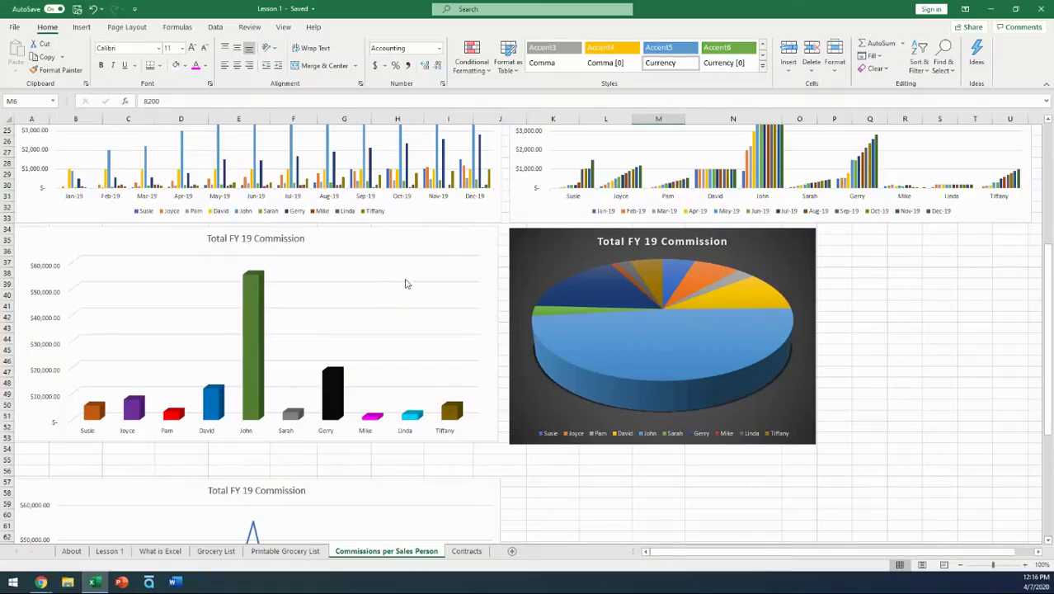
scroll(405, 284, "up", 8)
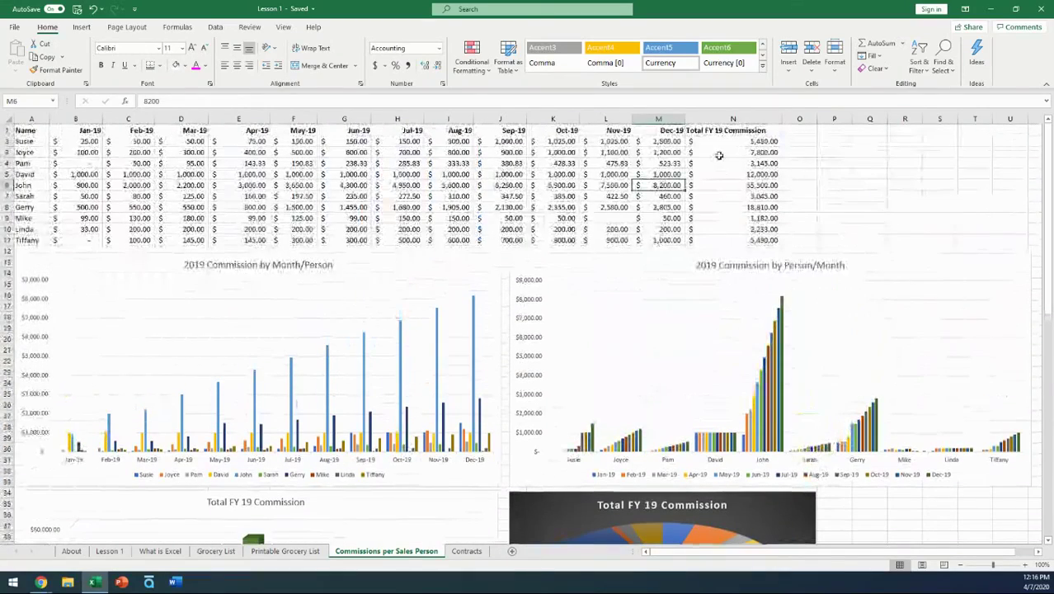
left_click(716, 119)
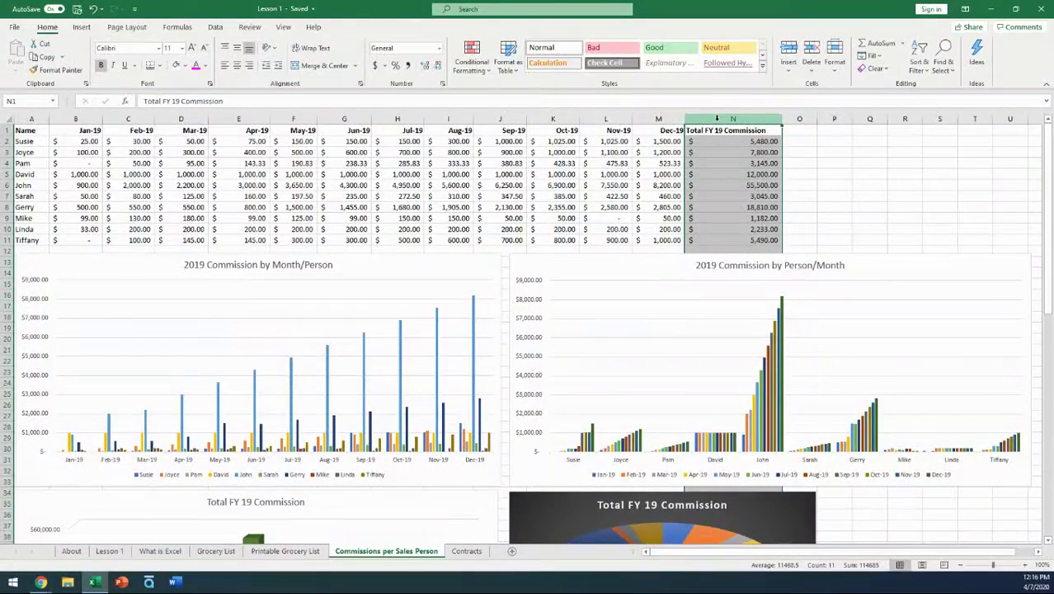
scroll(425, 380, "down", 7)
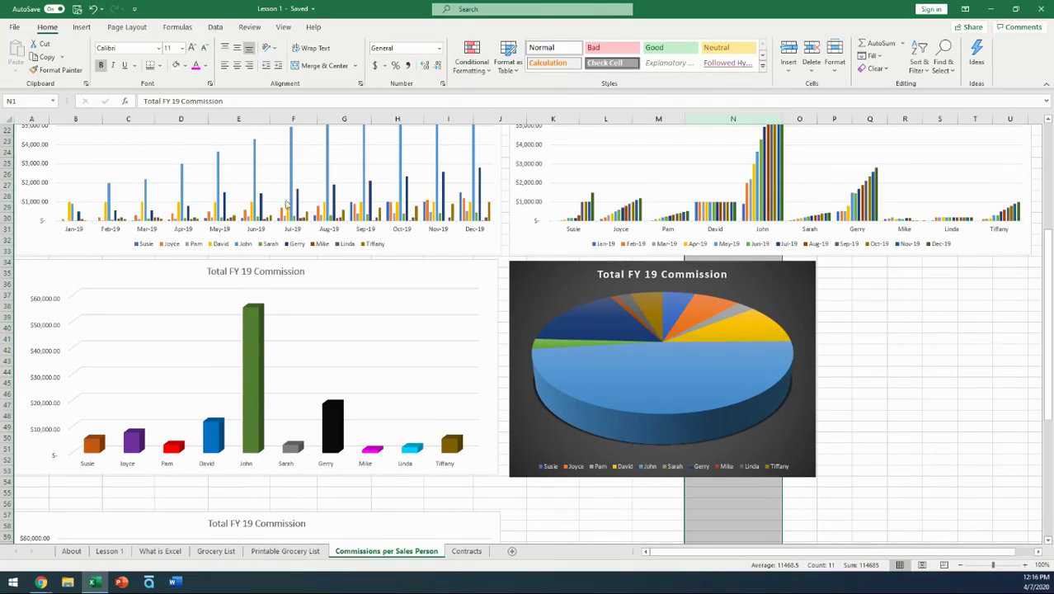
mouse_move(246, 425)
left_click(870, 327)
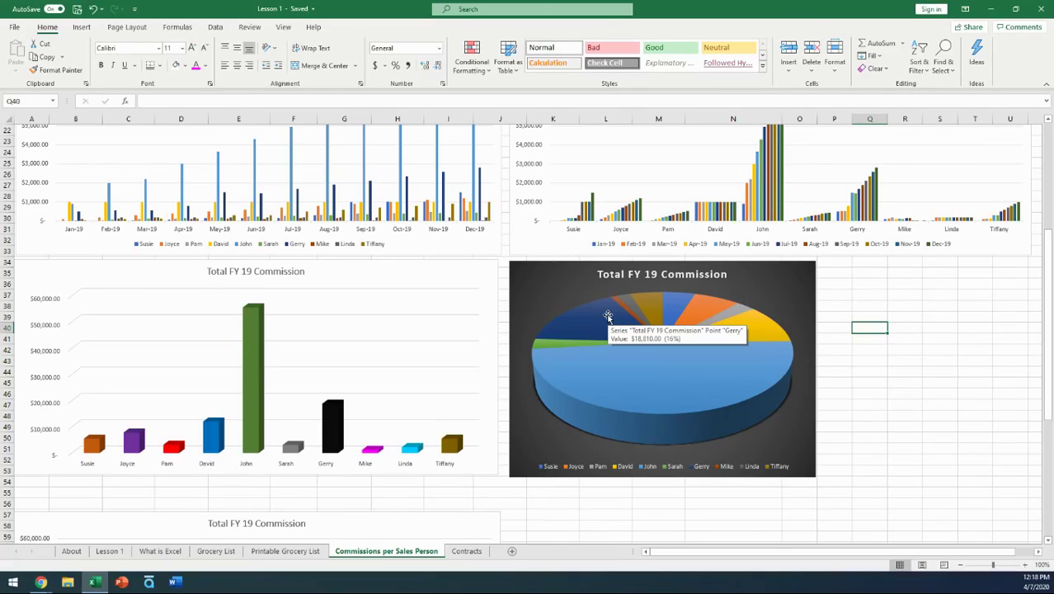
Review the Total FY 19 Commission line chart and compare it with the other charts and the commission table
scroll(925, 419, "down", 5)
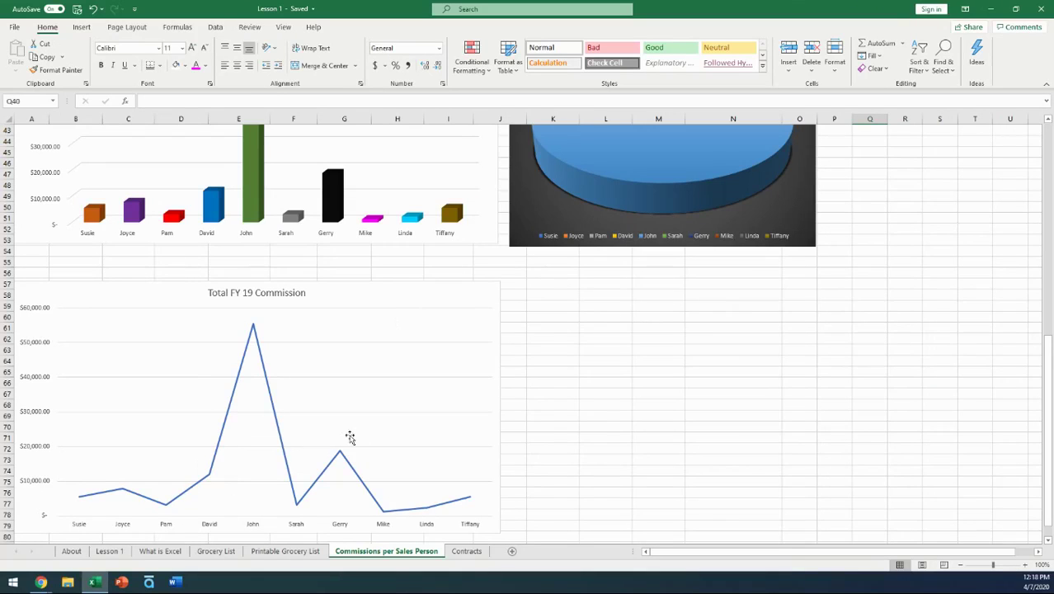
scroll(334, 345, "up", 2)
scroll(334, 342, "up", 1)
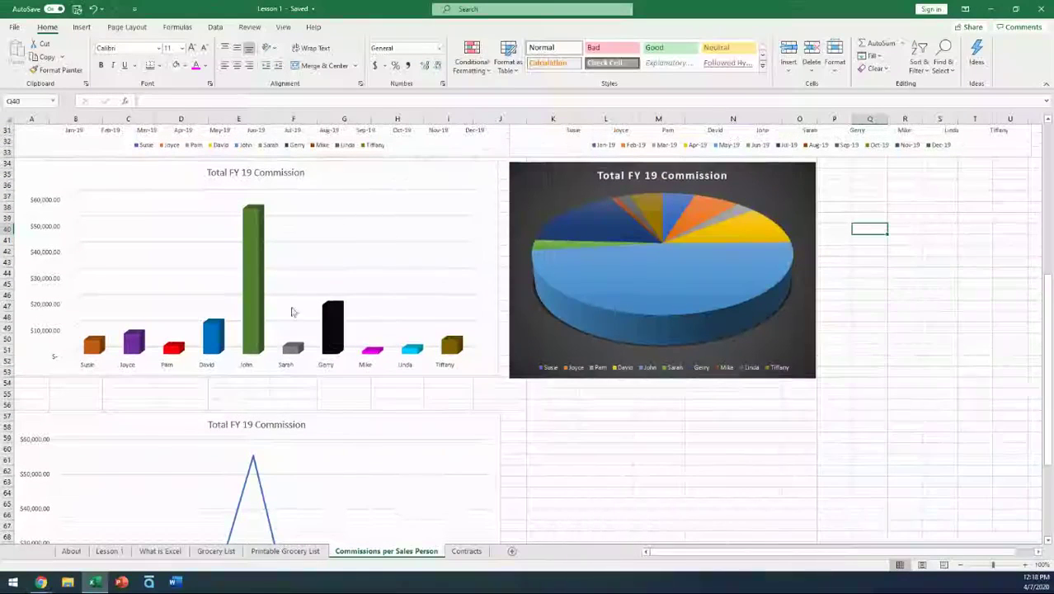
scroll(247, 313, "down", 6)
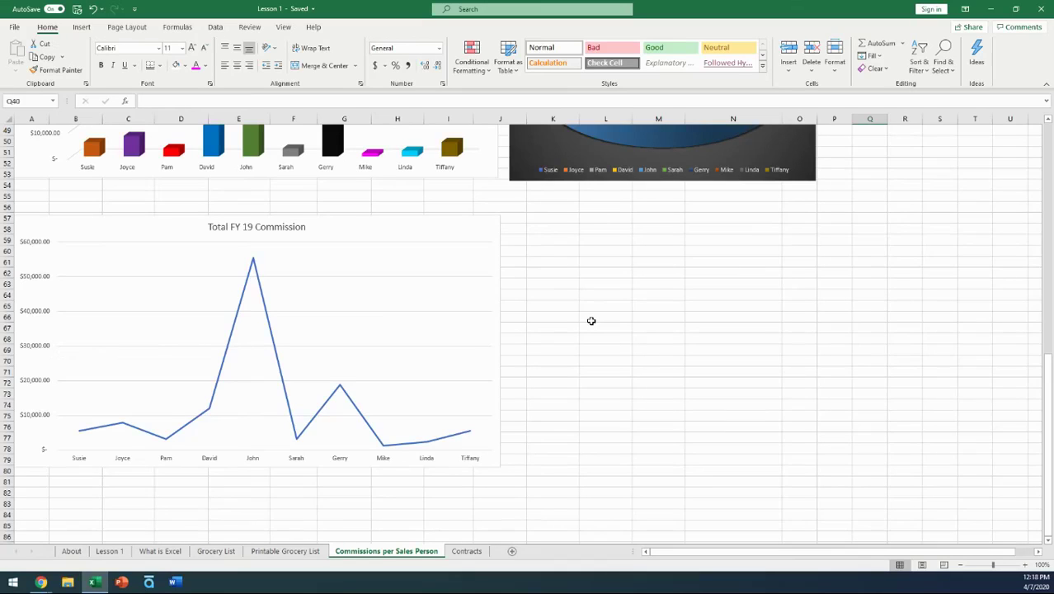
scroll(591, 321, "up", 7)
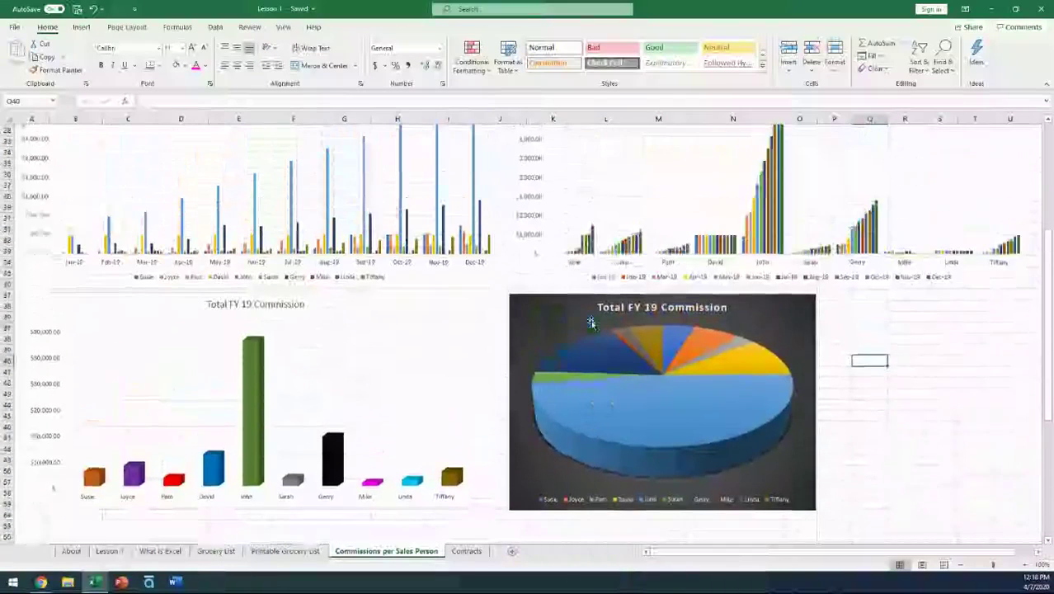
scroll(590, 321, "up", 9)
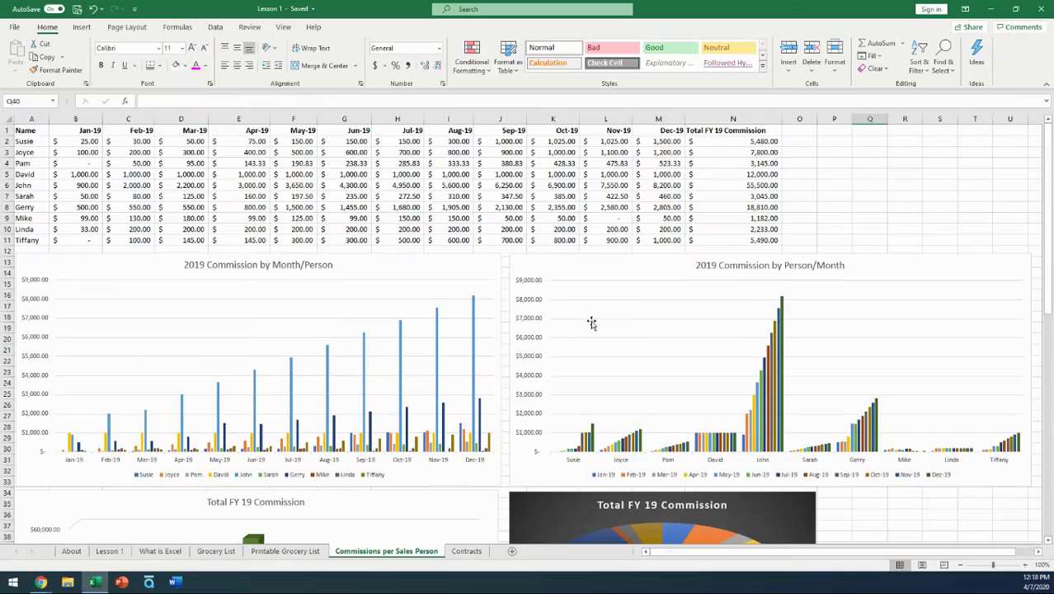
scroll(591, 322, "down", 2)
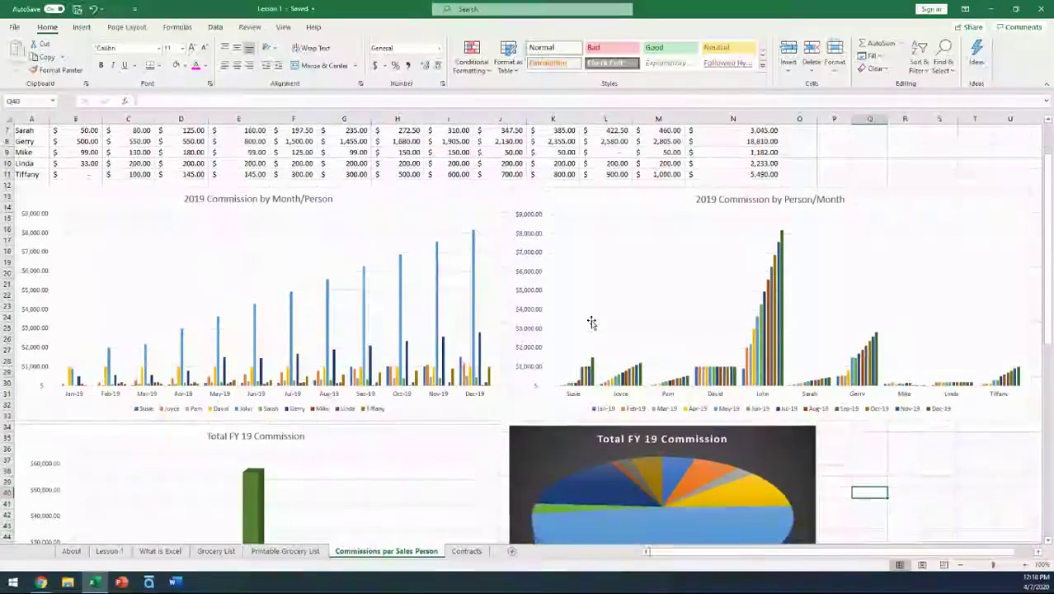
scroll(590, 322, "up", 2)
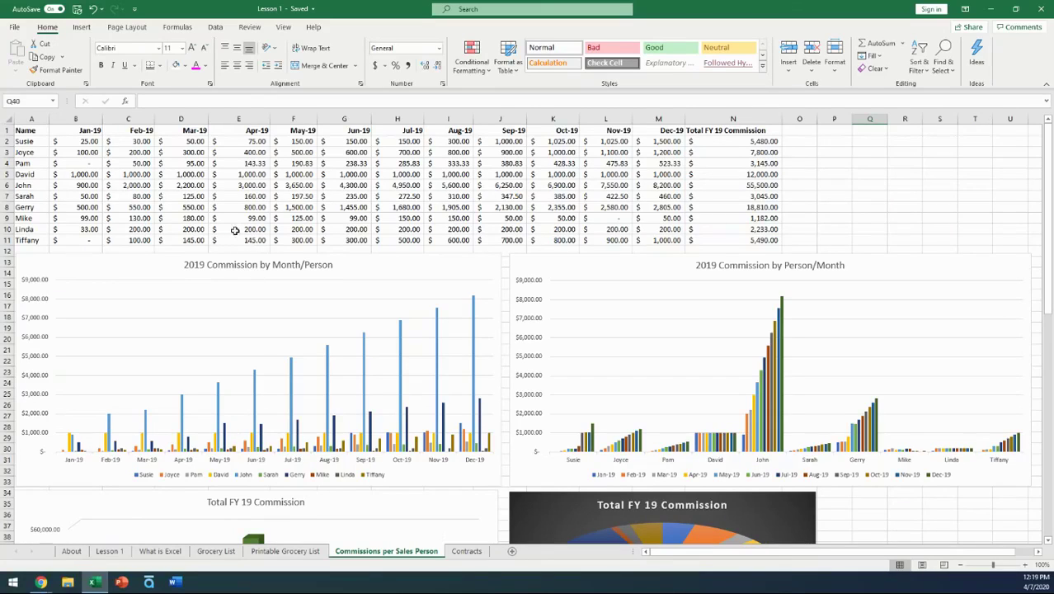
Highlight the whole commission table A1:N11, clear the selection and review the Total FY 19 Commission charts
left_click_drag(33, 132, 753, 238)
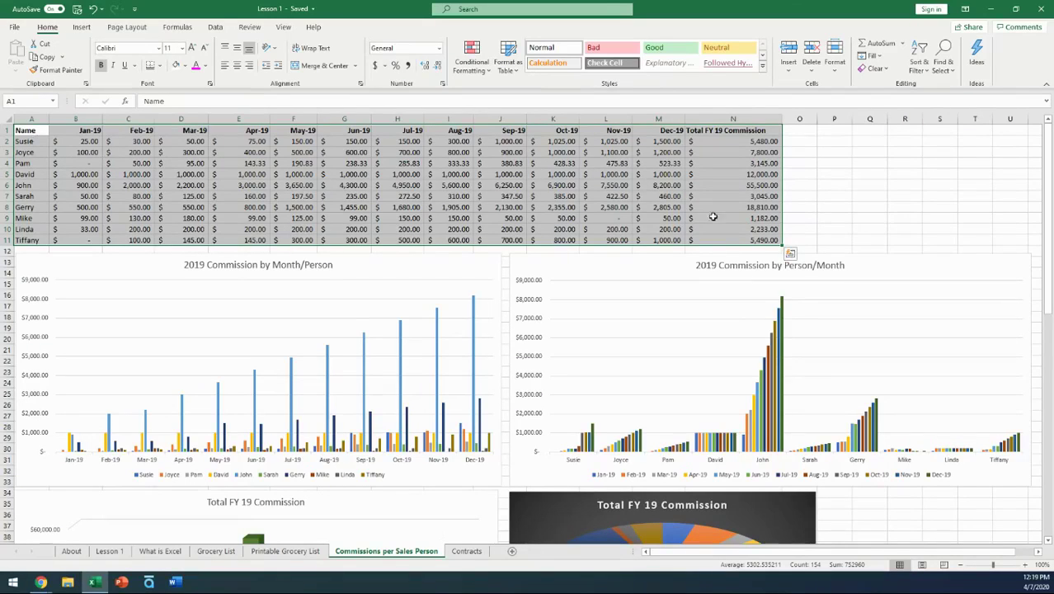
left_click(904, 174)
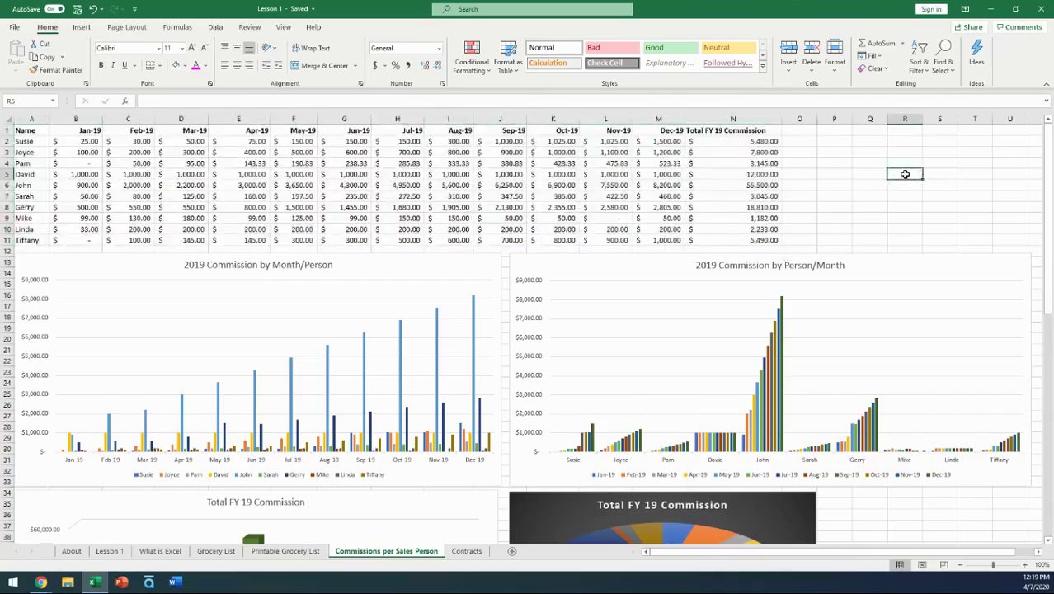
scroll(905, 176, "down", 5)
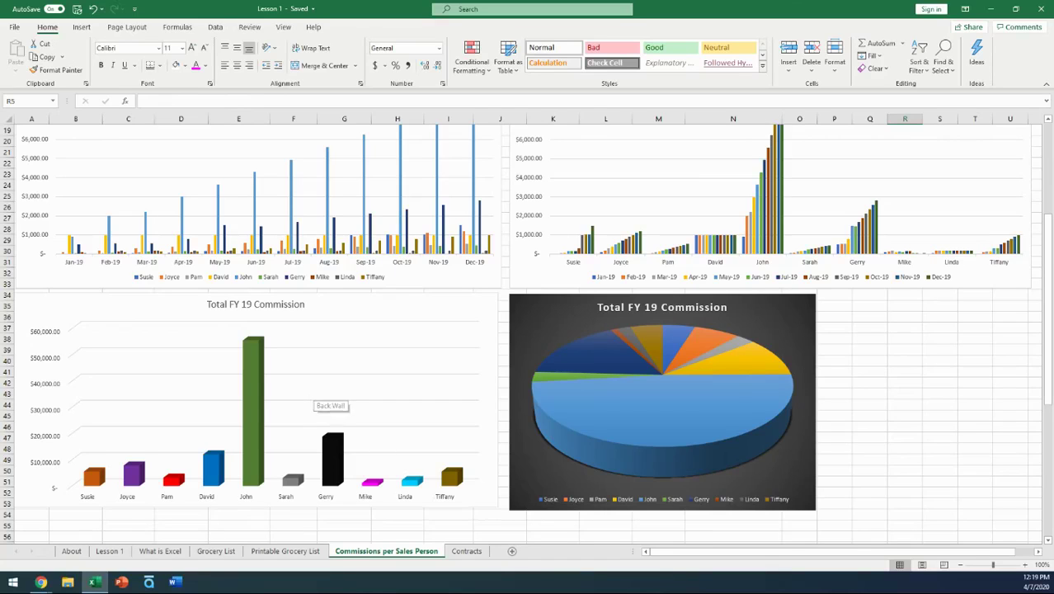
Open the Contracts sheet and inspect the contract values in G2 and G6 and the total formula in G8
left_click(476, 552)
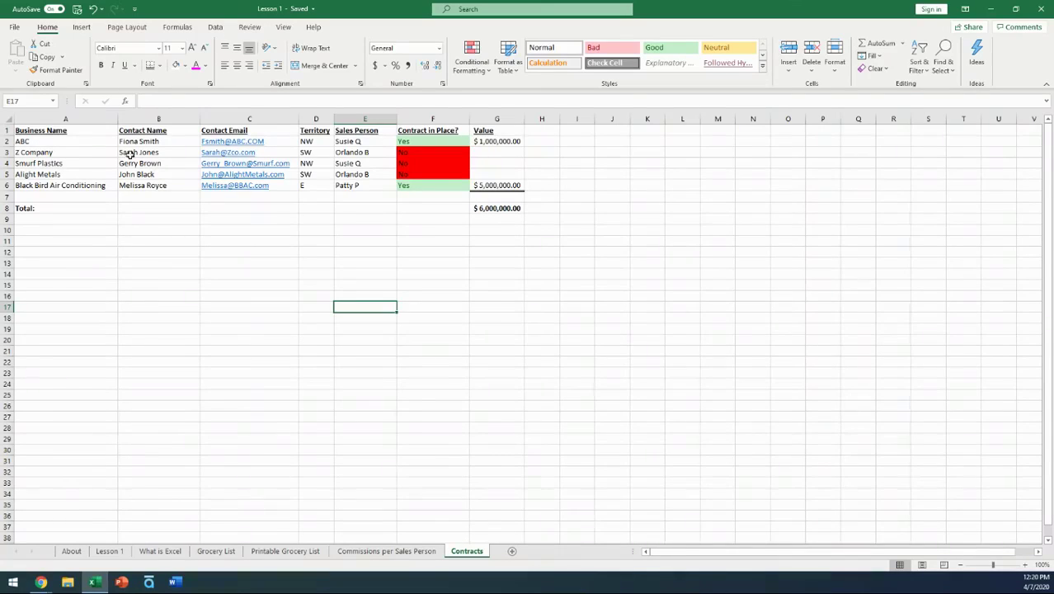
left_click(510, 141)
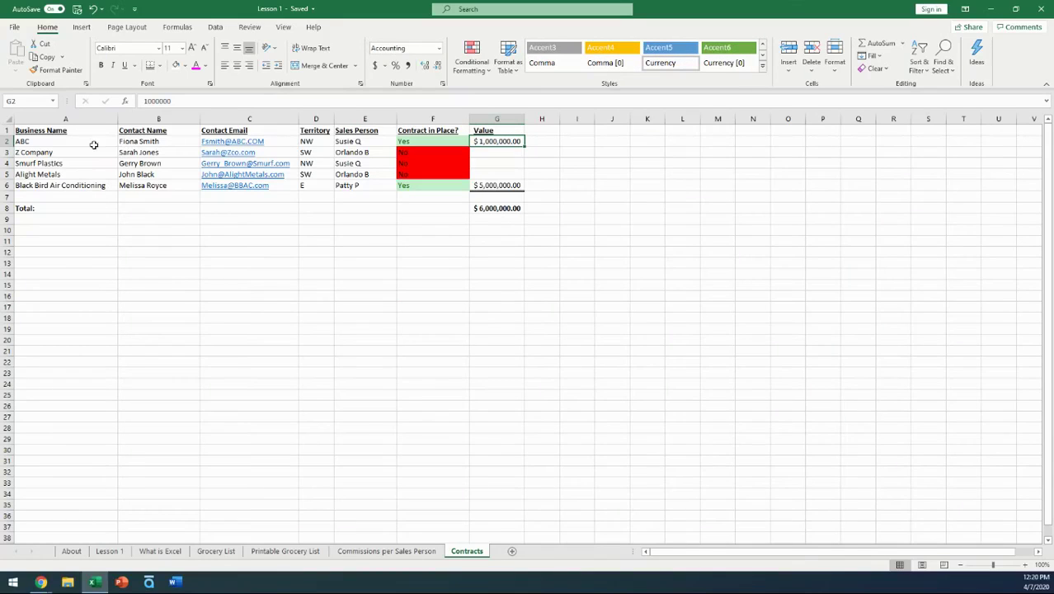
left_click(548, 143)
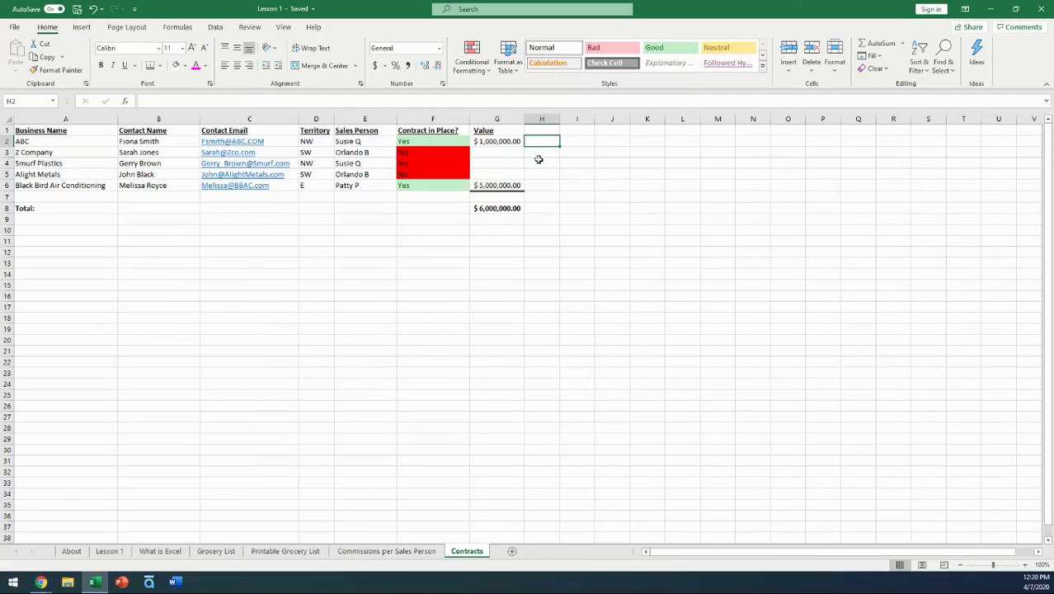
left_click(501, 208)
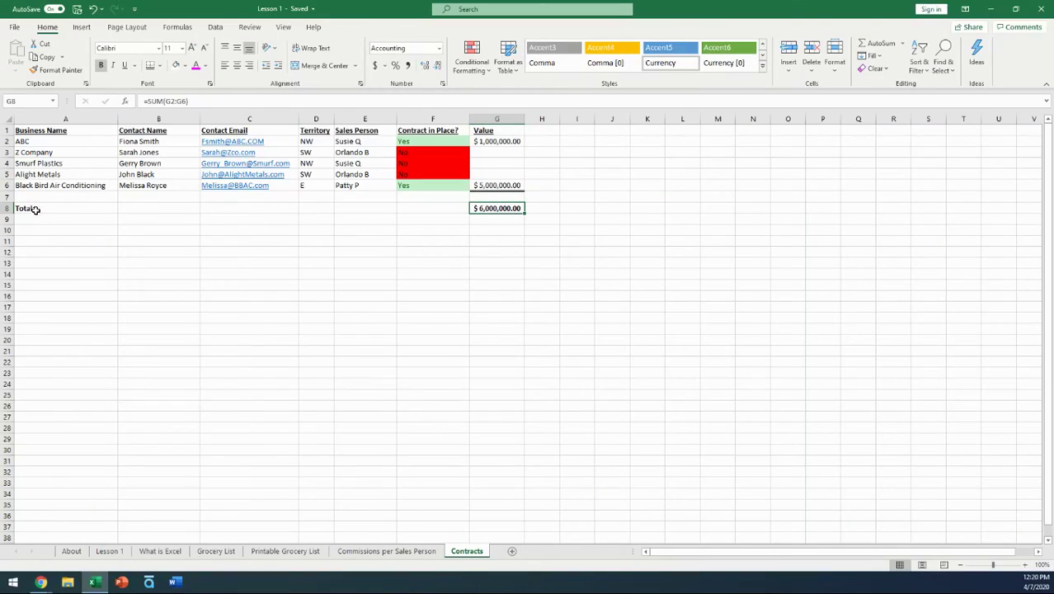
left_click(500, 185)
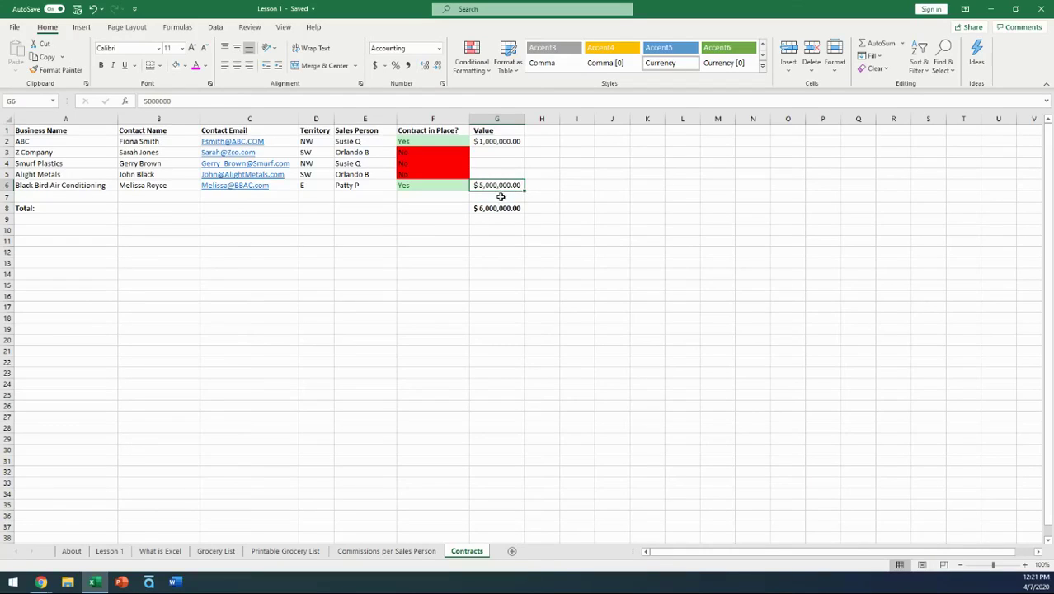
left_click(499, 196)
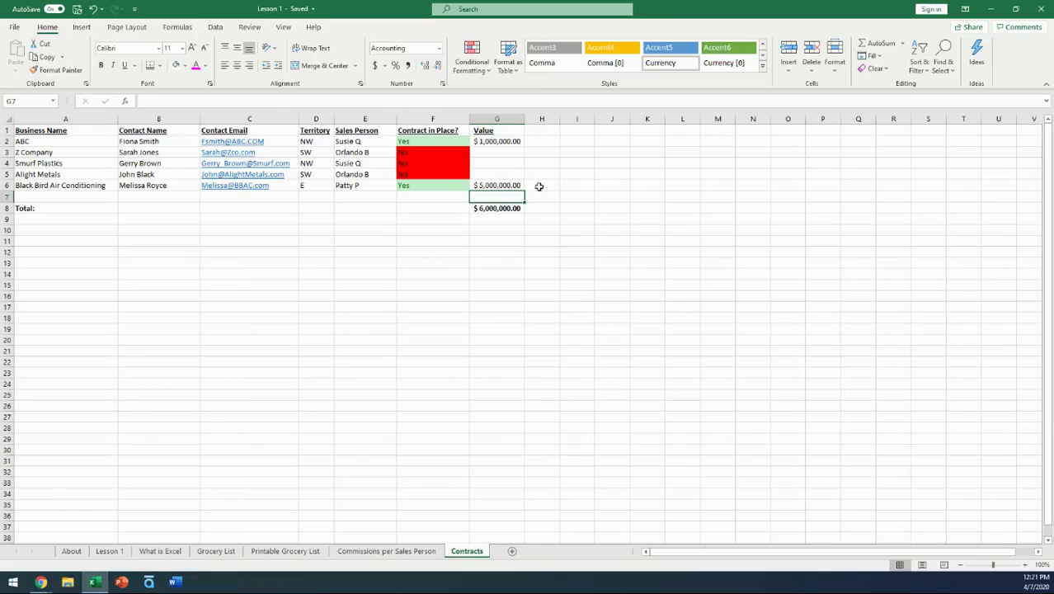
left_click(536, 186)
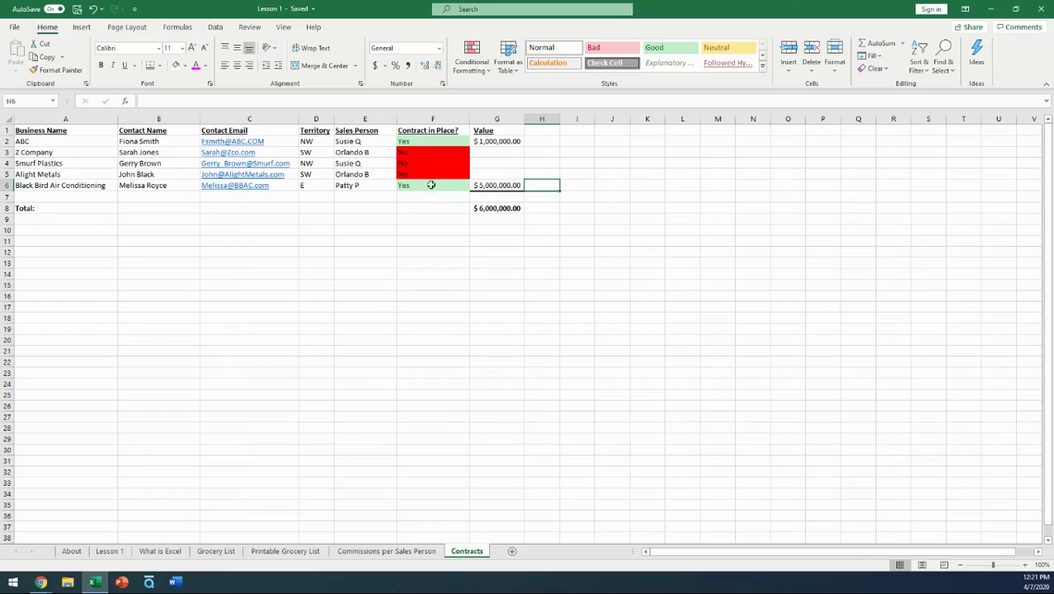
Examine the colour-coded Yes and No cells in the Contract in Place? column and preview the Conditional Formatting description
left_click(418, 141)
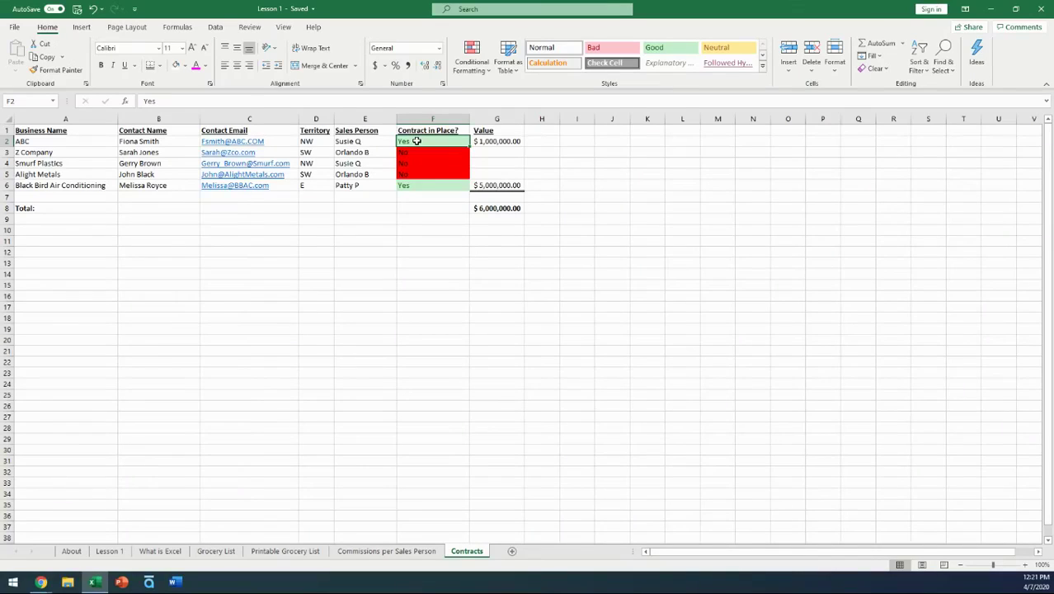
left_click(429, 152)
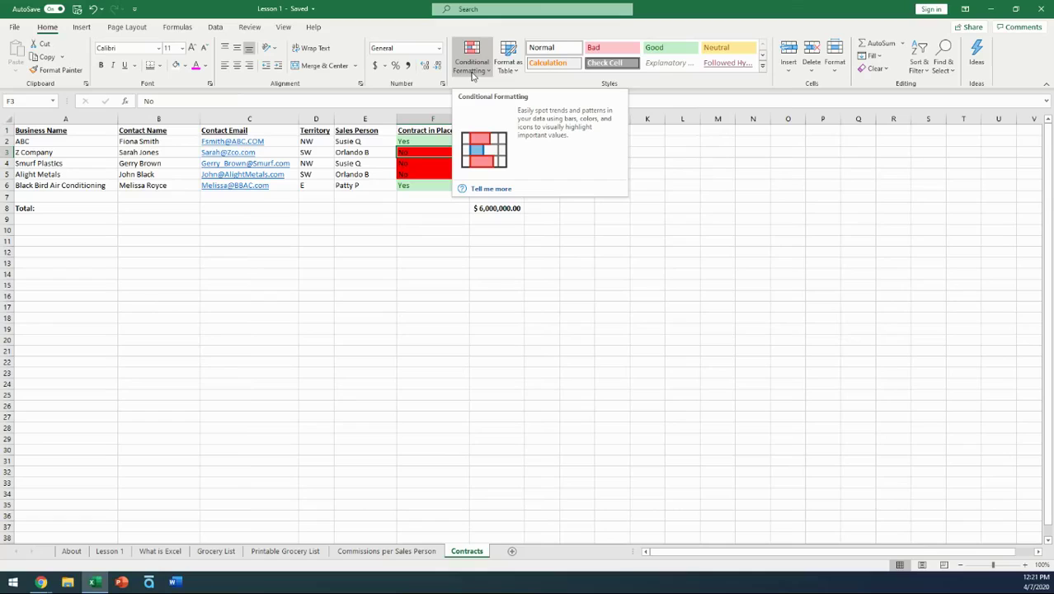
left_click(426, 198)
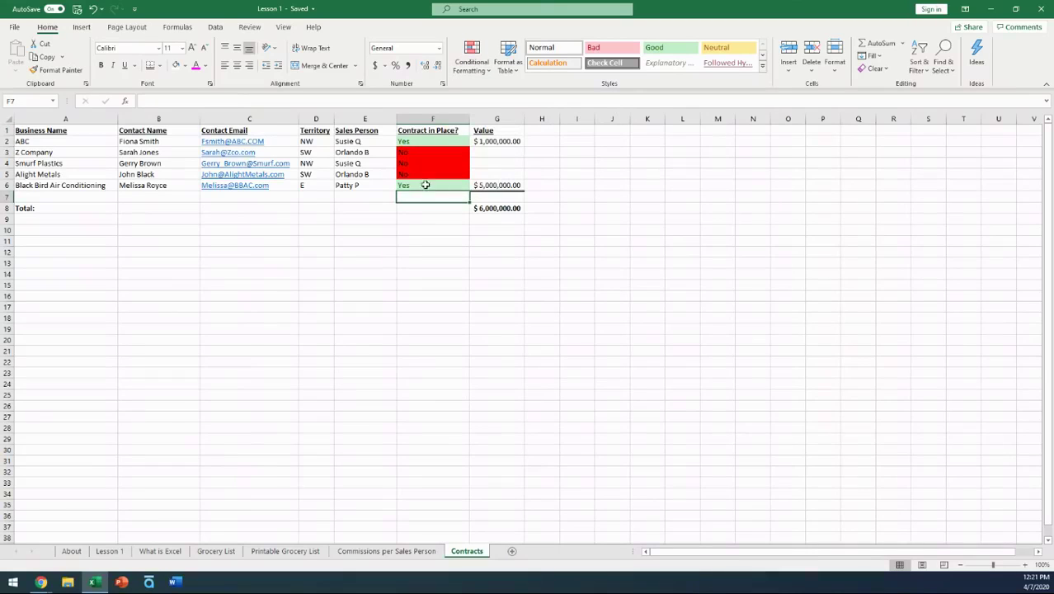
left_click(414, 151)
left_click(426, 174)
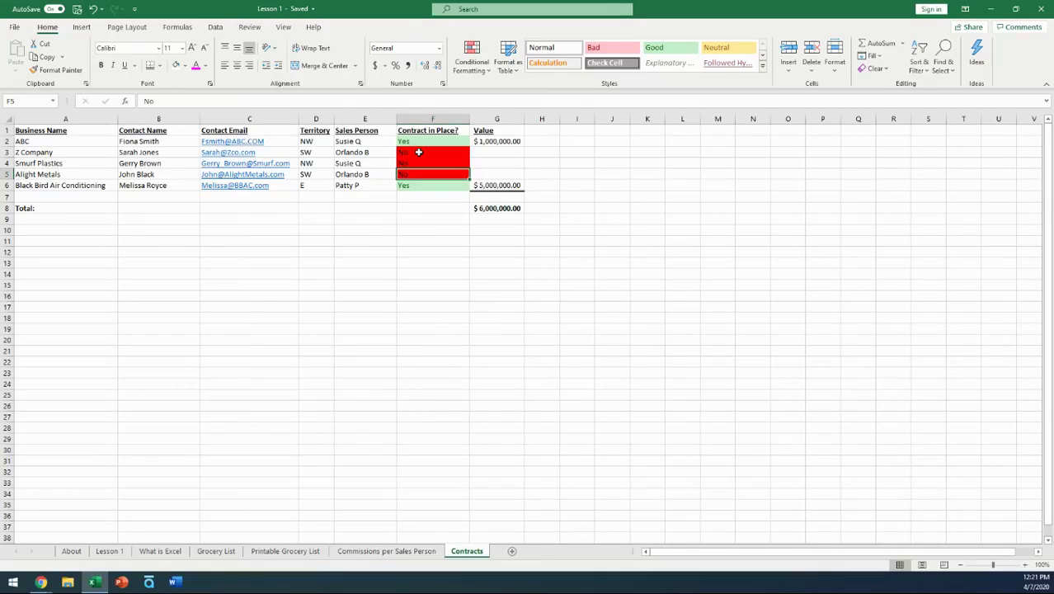
left_click(418, 151)
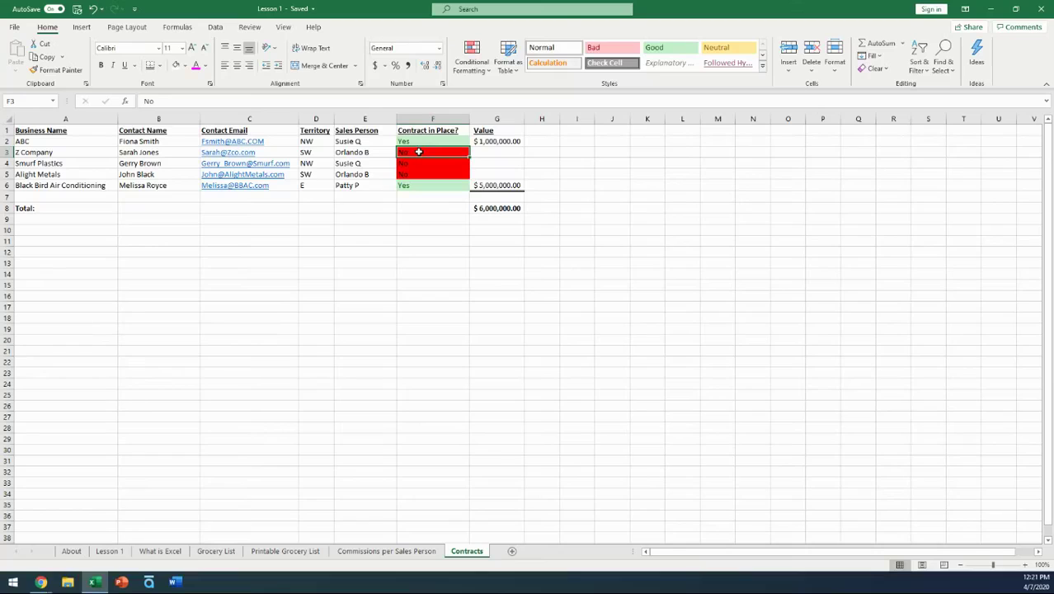
Set Z Company's Contract in Place? entry to Yes and enter a contract value of 5000000 in G3
type("Yes")
key("Tab")
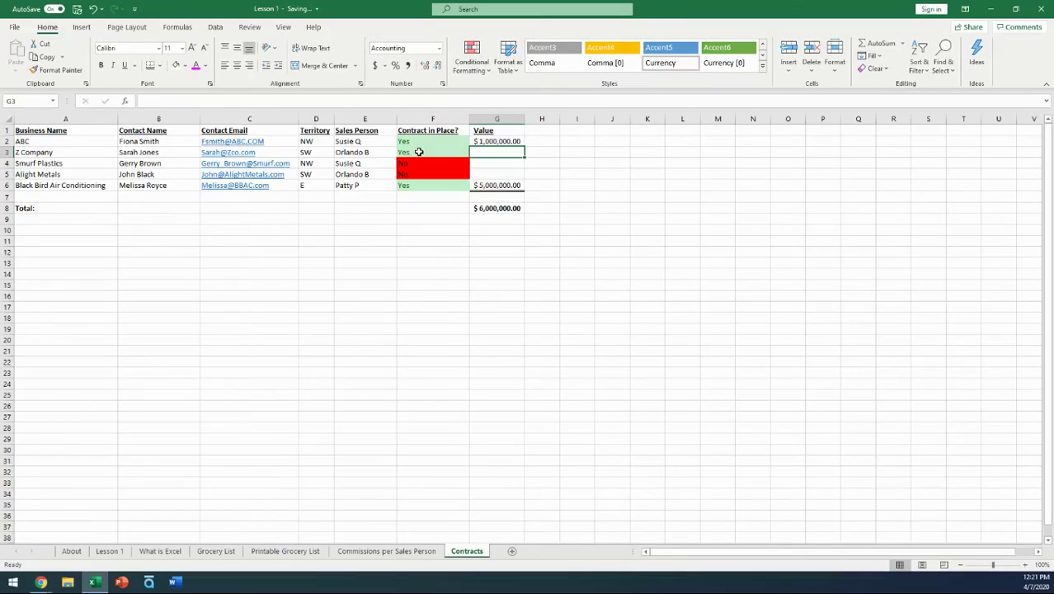
type("5000000")
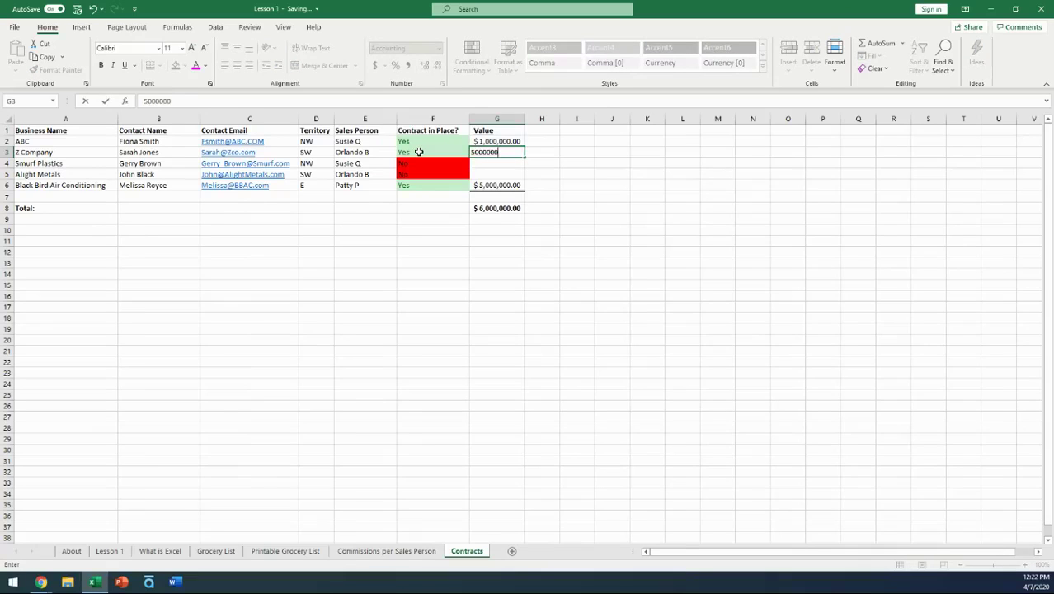
key("Return")
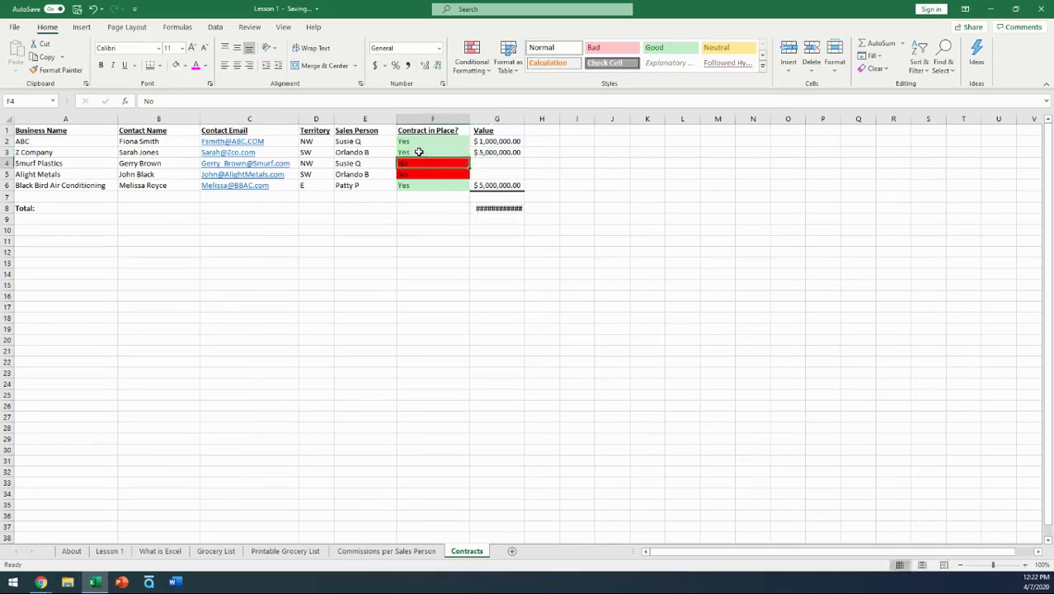
Widen the Value column slightly so the total in G8 fits, and inspect the Yes cells in F3 and F2
left_click(474, 207)
left_click_drag(524, 124, 528, 123)
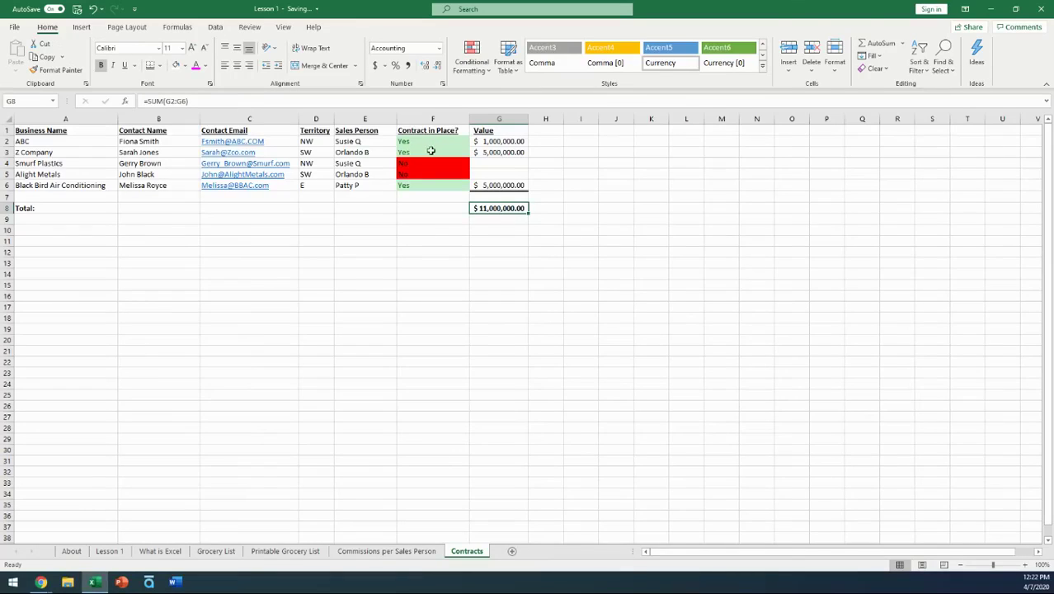
left_click(431, 149)
left_click(426, 139)
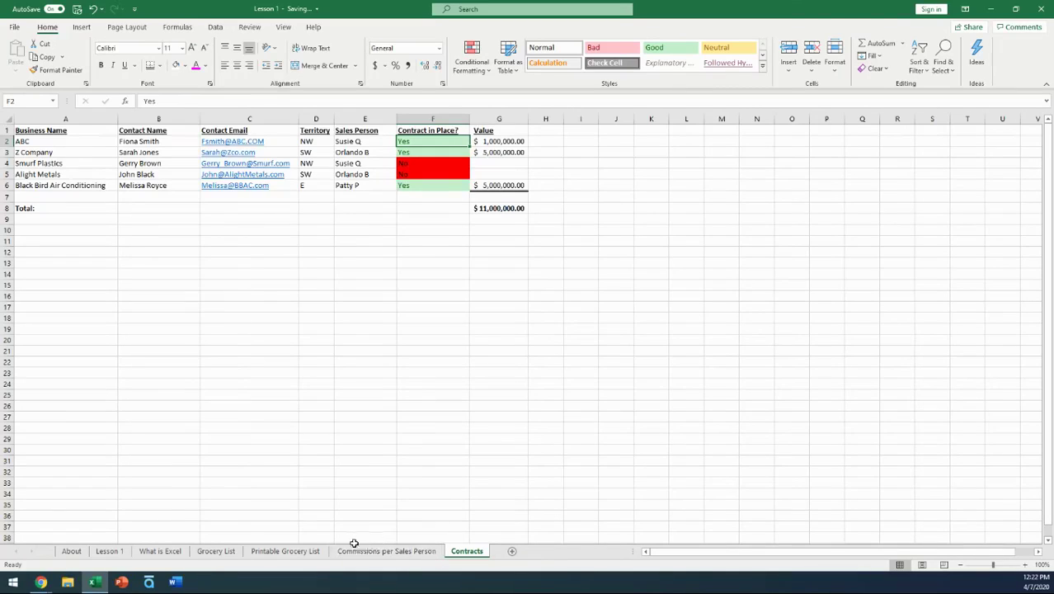
Revisit the Grocery List, Printable Grocery List and Commissions per Sales Person sheets, and return to Contracts
left_click(202, 555)
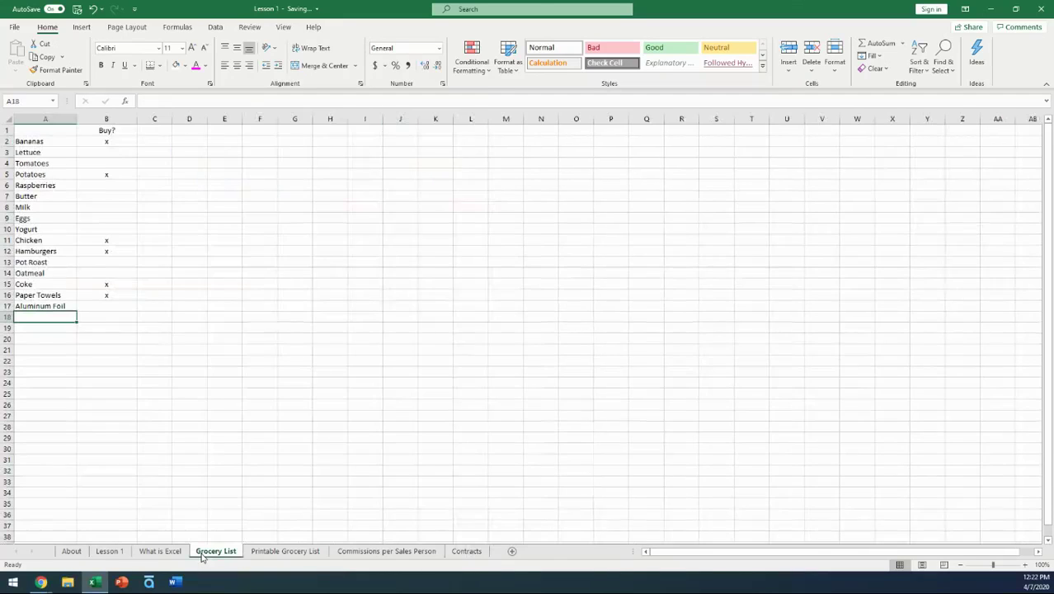
left_click(265, 554)
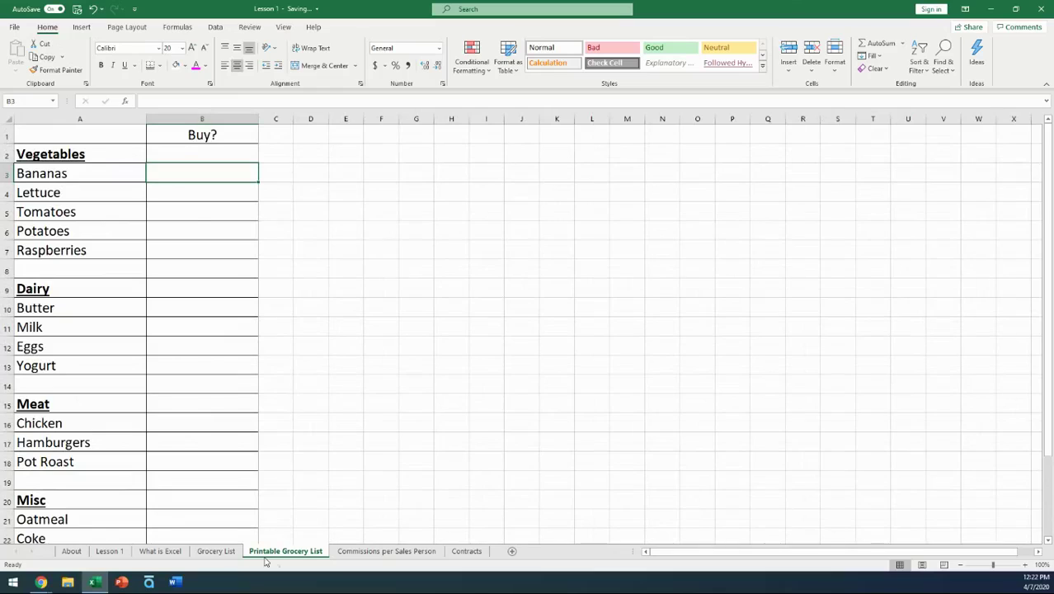
left_click(422, 552)
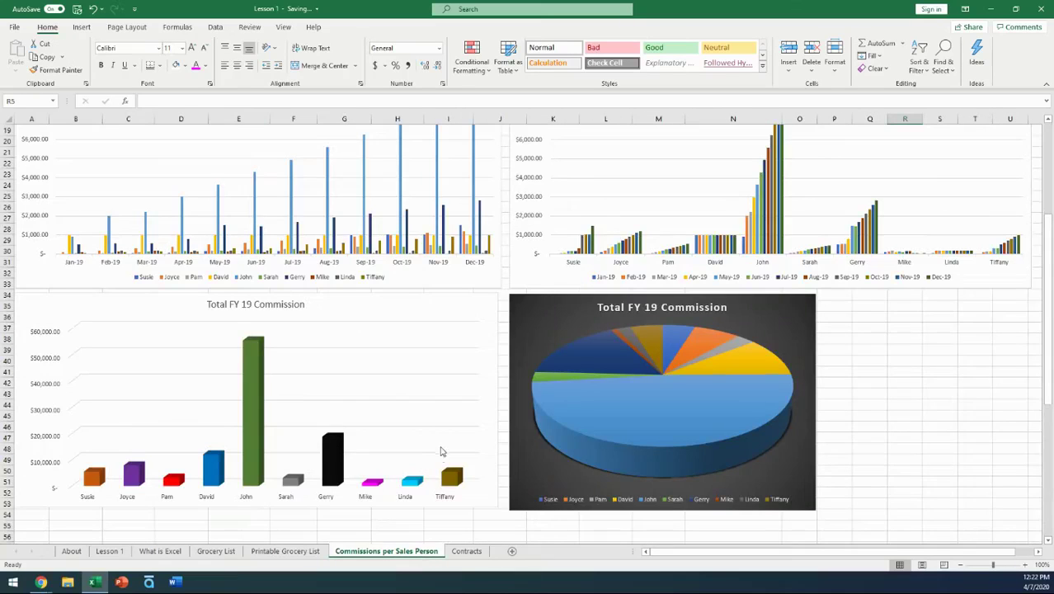
scroll(440, 447, "up", 5)
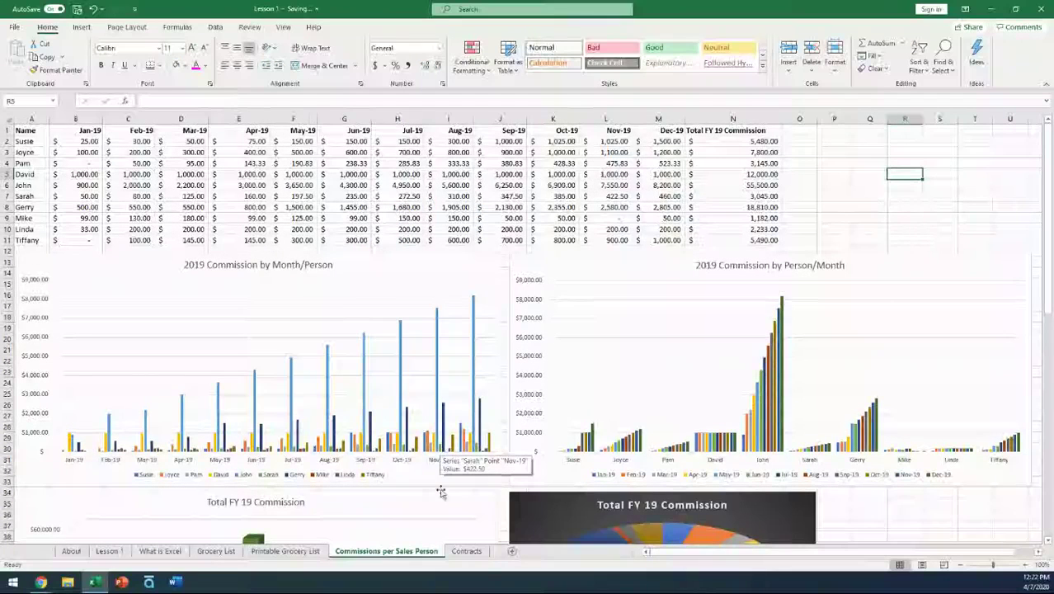
left_click(468, 553)
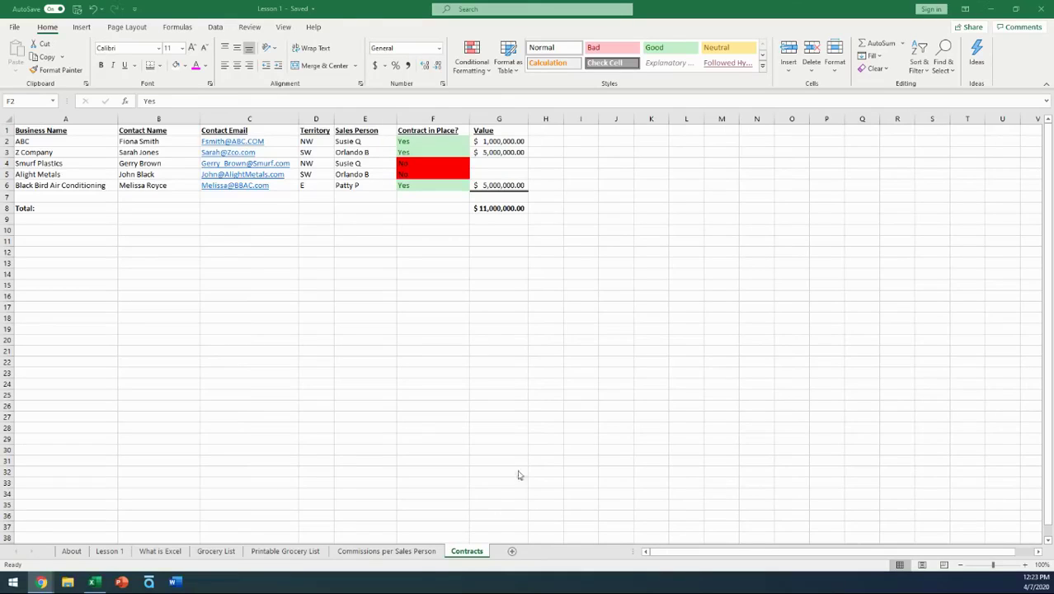
Go through every sheet of the workbook in order, from About to Contracts
left_click(78, 555)
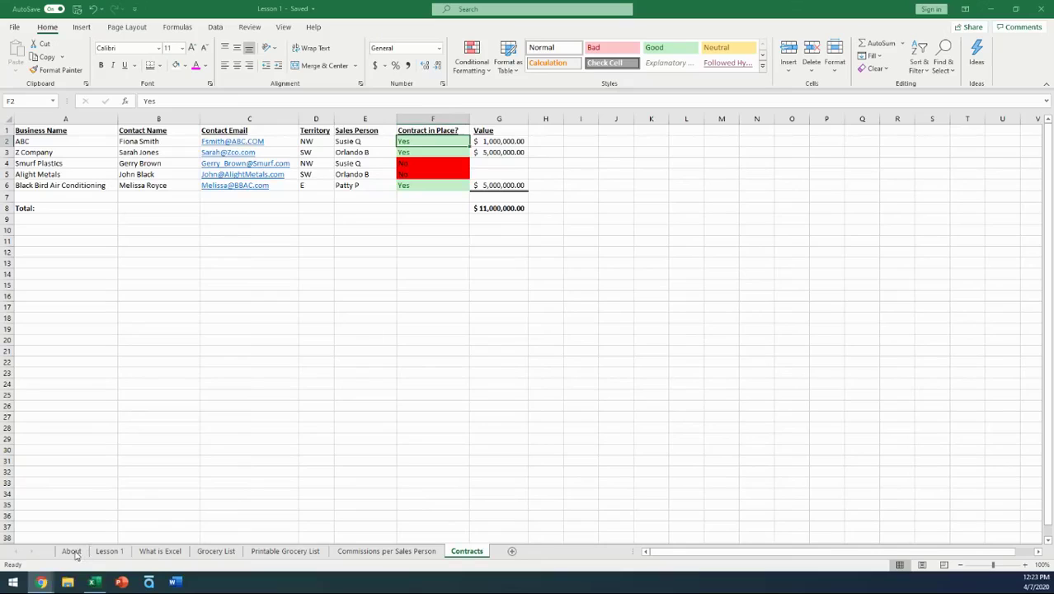
left_click(78, 555)
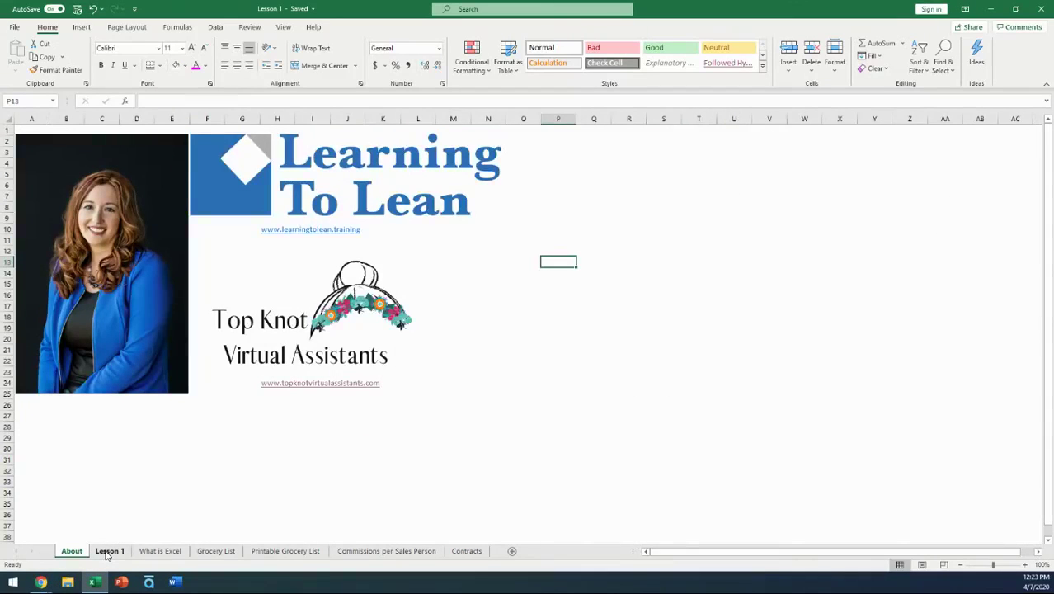
left_click(105, 552)
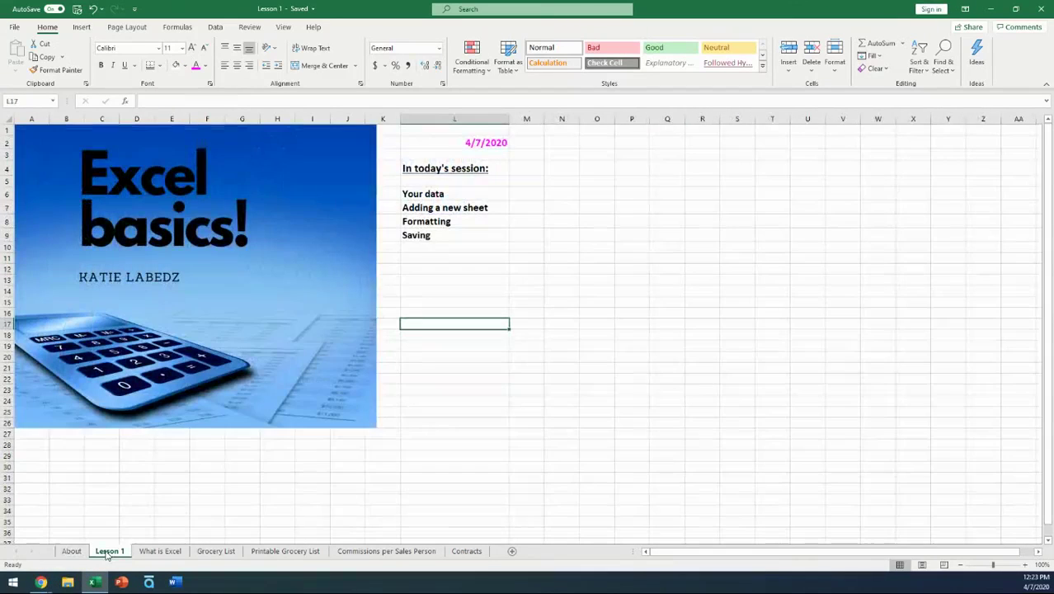
left_click(165, 554)
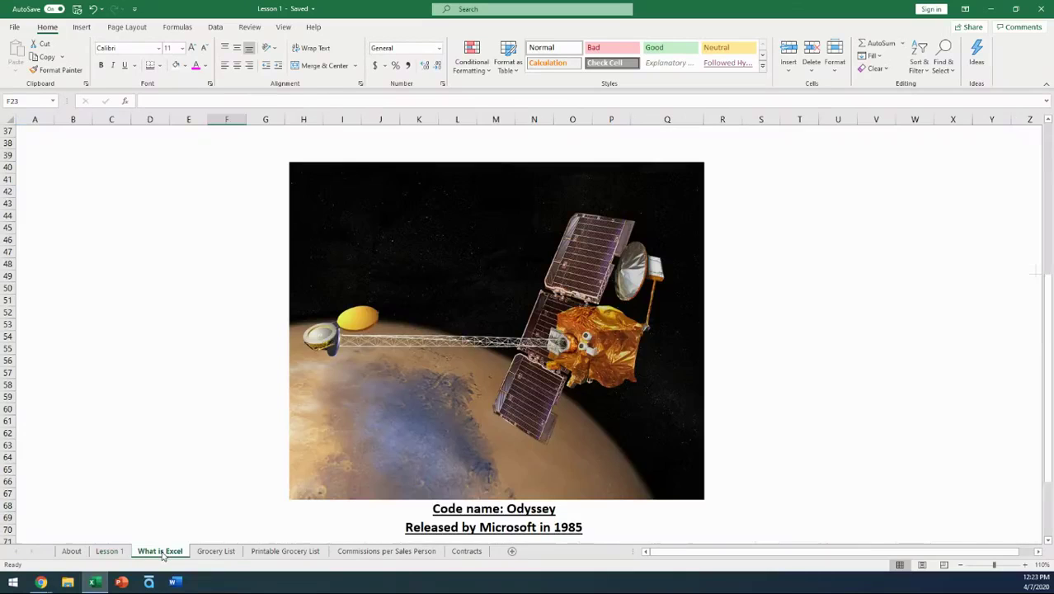
left_click(218, 555)
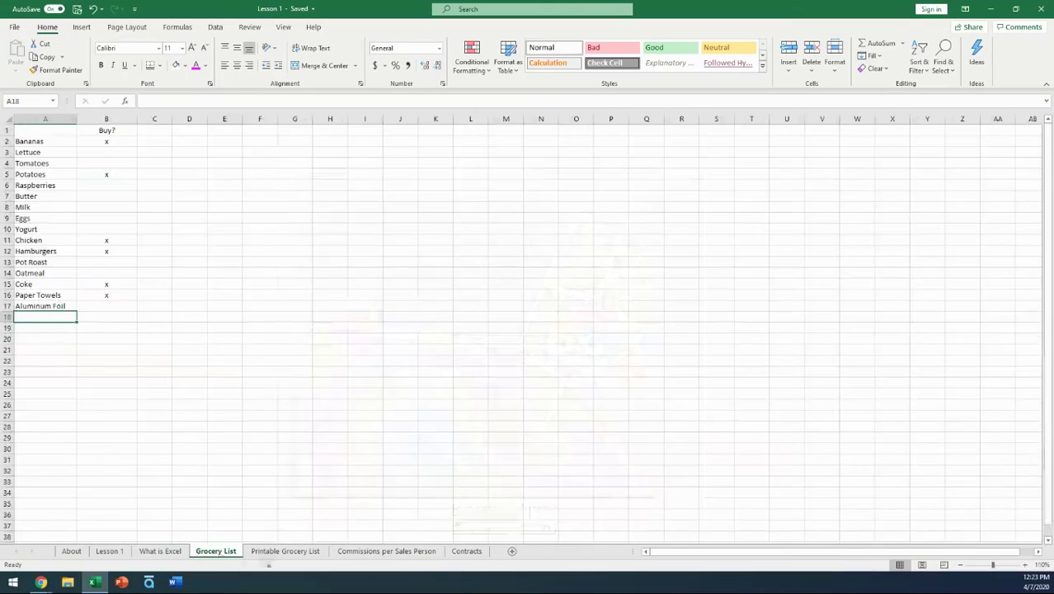
left_click(284, 552)
left_click(386, 552)
left_click(459, 552)
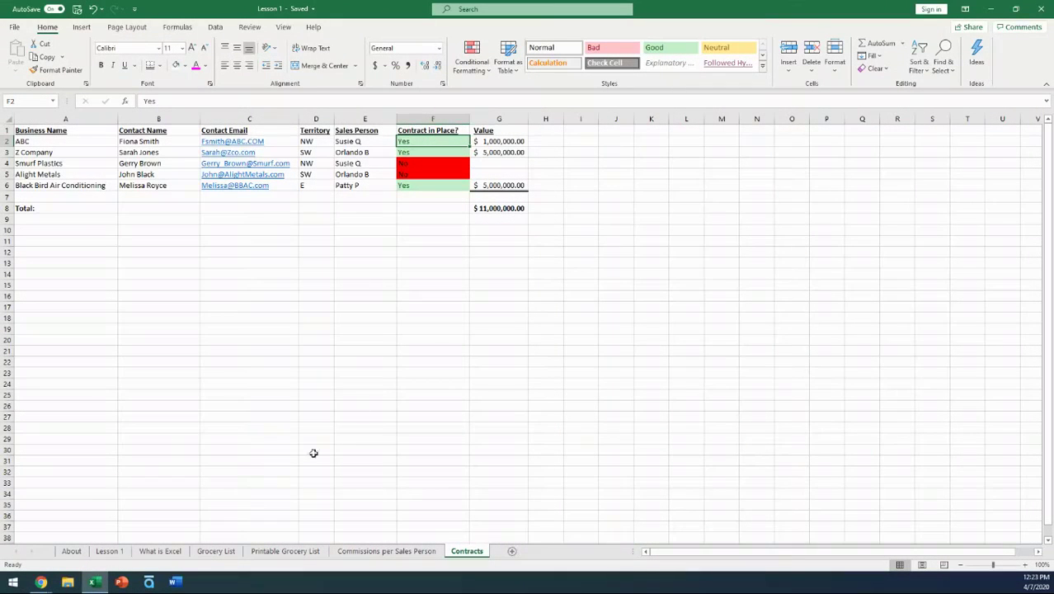
Add a new sheet after Contracts and name it Budget
left_click(512, 554)
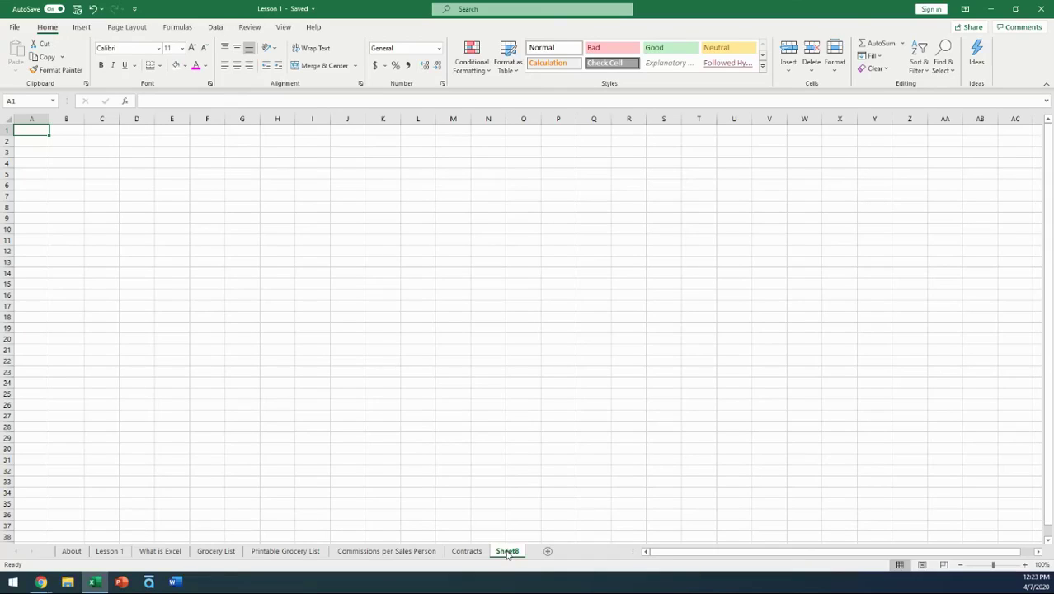
double_click(508, 552)
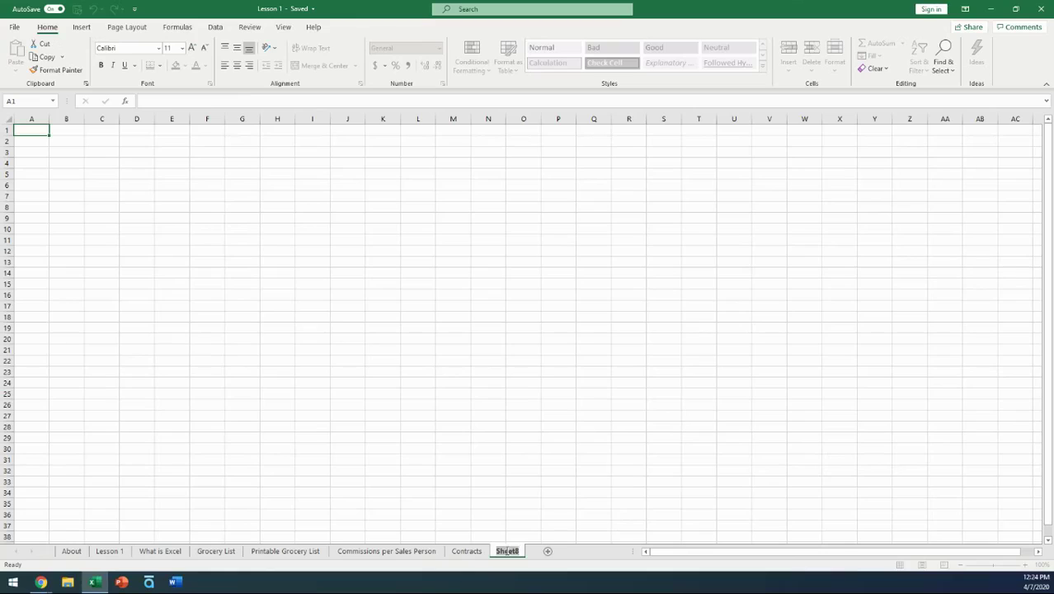
type("Budget")
key("Return")
Highlight all of column A and all of row 1 on the Budget sheet, ending on cell A1
left_click(31, 130)
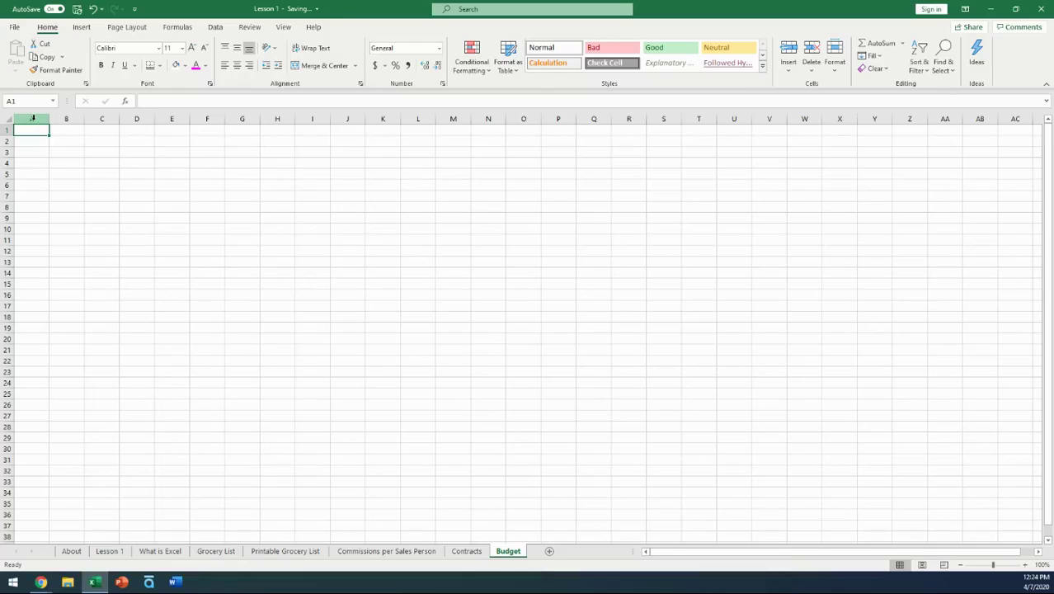
left_click(32, 119)
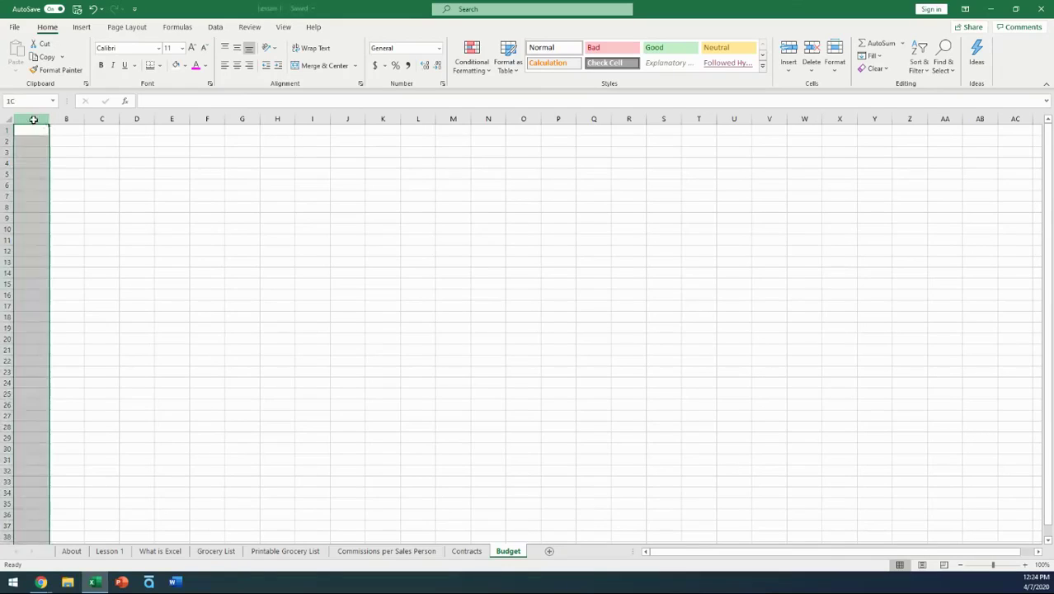
left_click(6, 130)
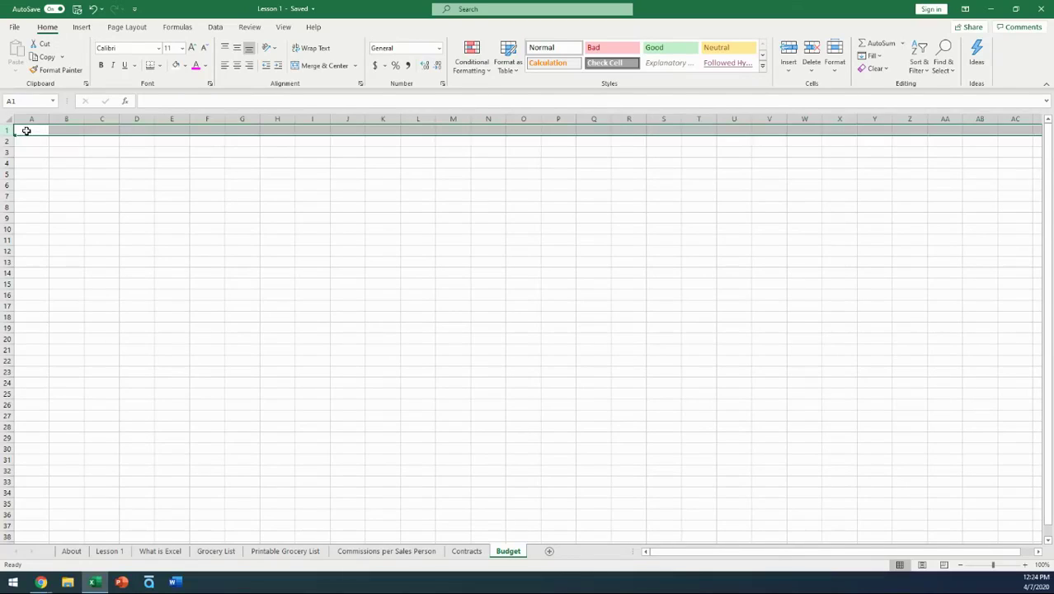
left_click(26, 131)
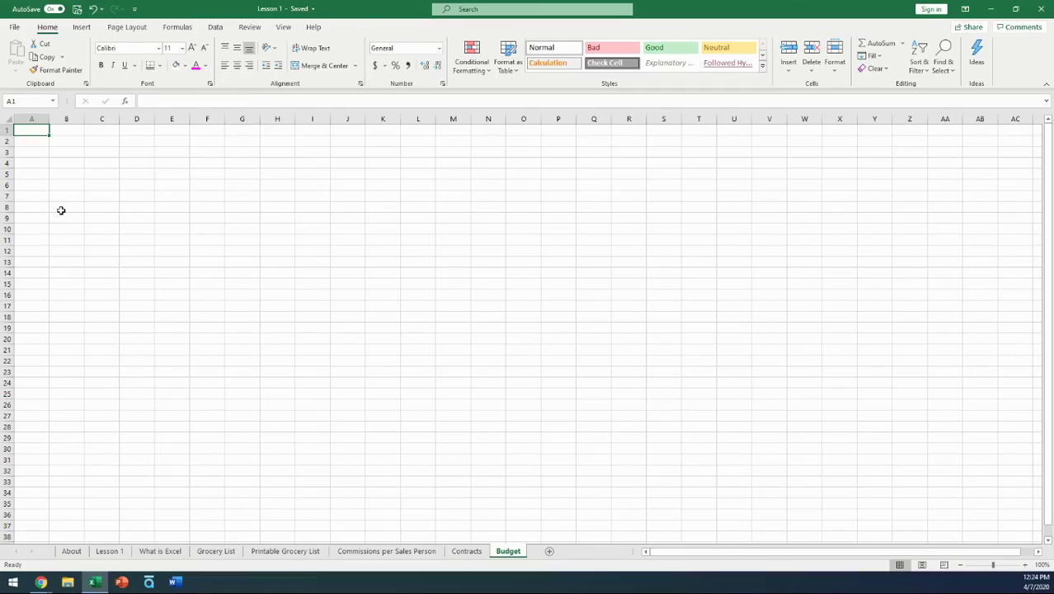
List the expenses Mortgage, Insurance and Car Payment in cells A2 to A4 of the Budget sheet
left_click(25, 141)
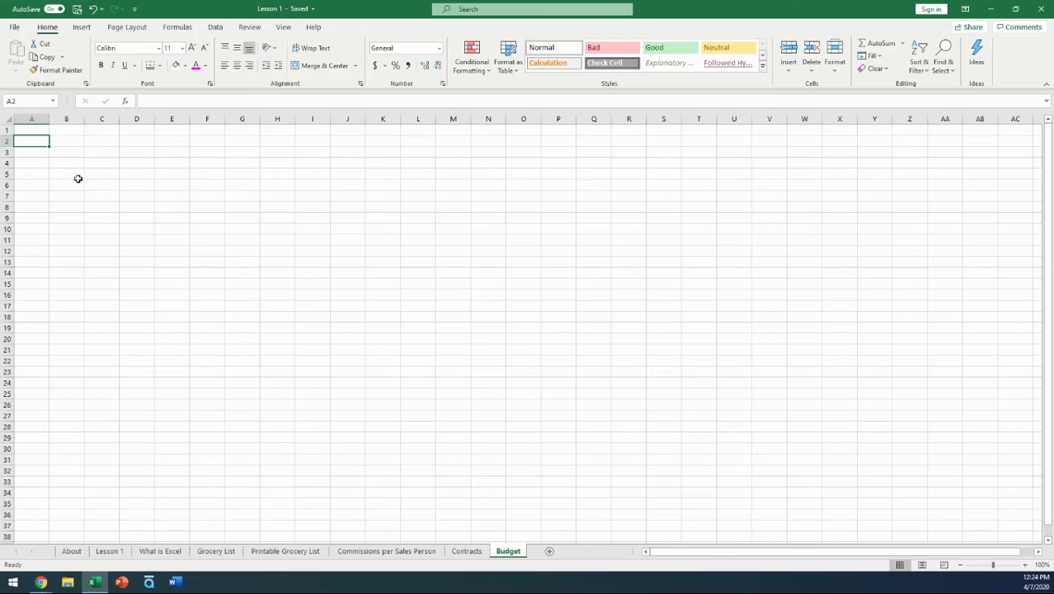
type("Mortgage")
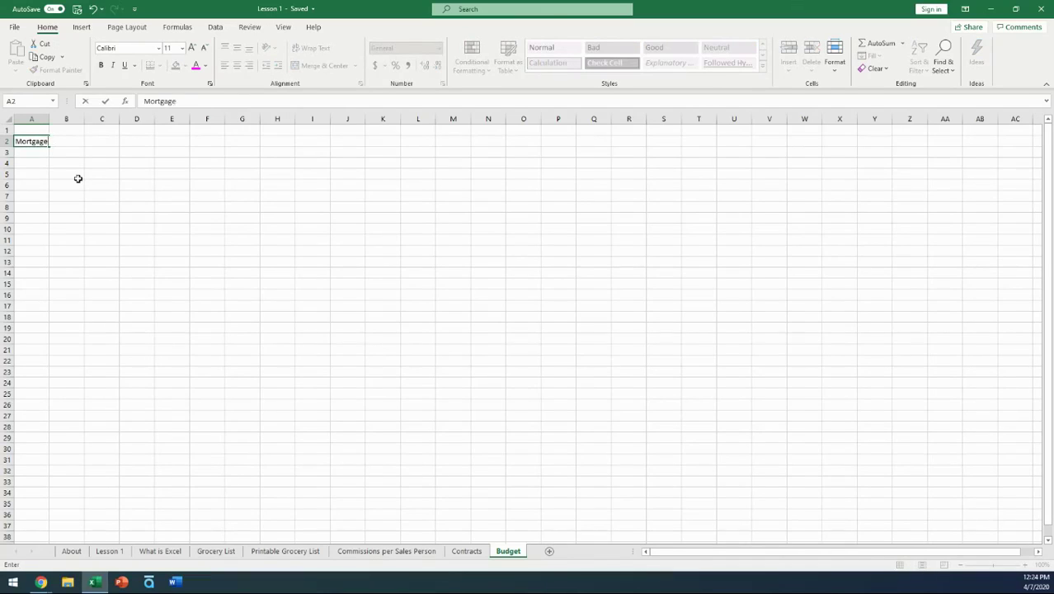
key("Return")
type("Insurance")
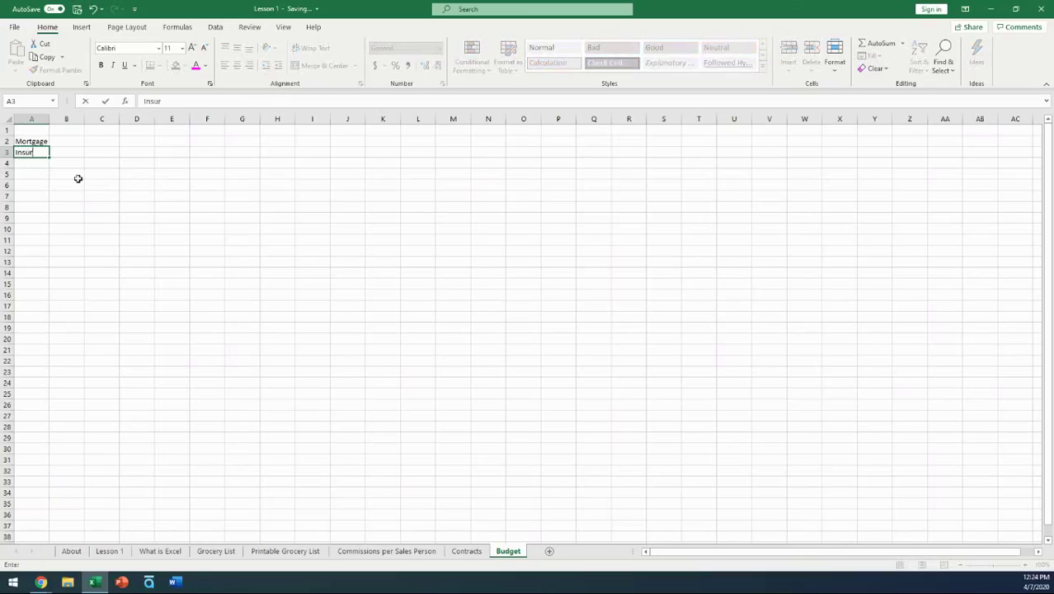
key("Return")
type("Car")
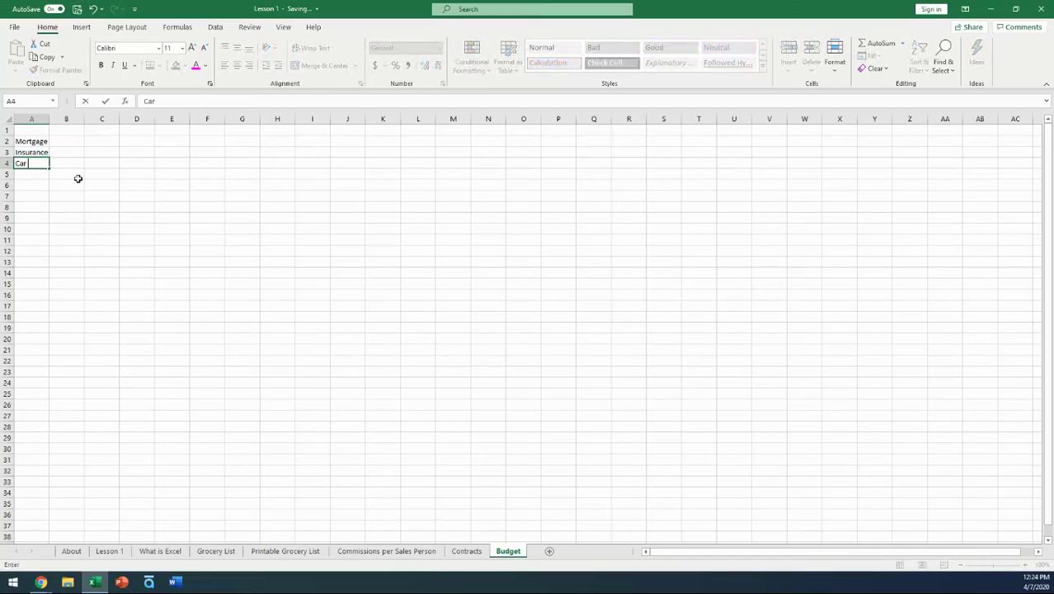
type(" Payment")
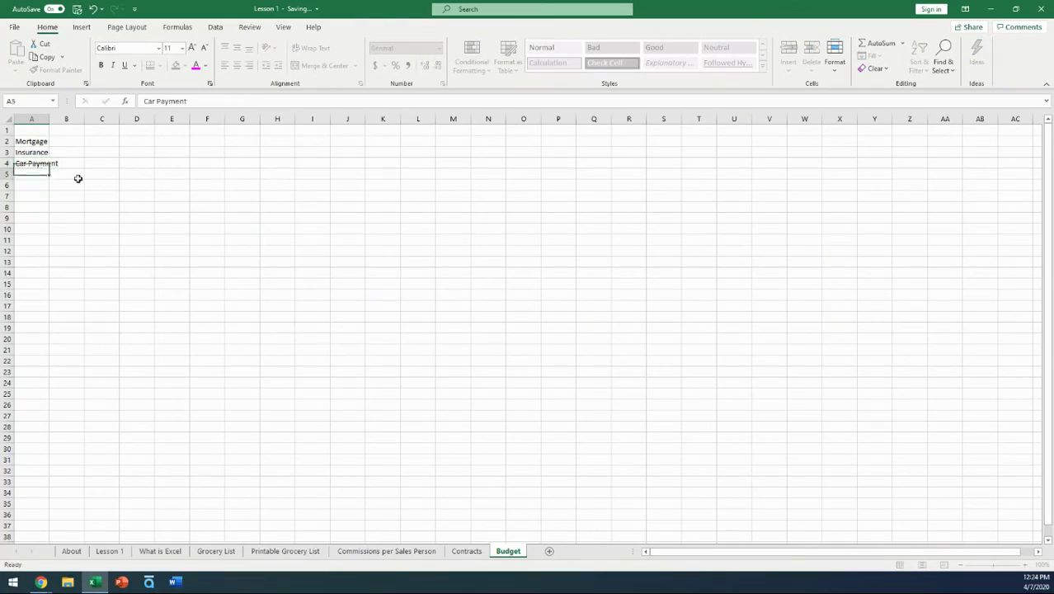
key("Return")
Add Groceries and Pet Supplies to the expense list in cells A5 and A6
type("Cro")
key("BackSpace")
key("BackSpace")
key("BackSpace")
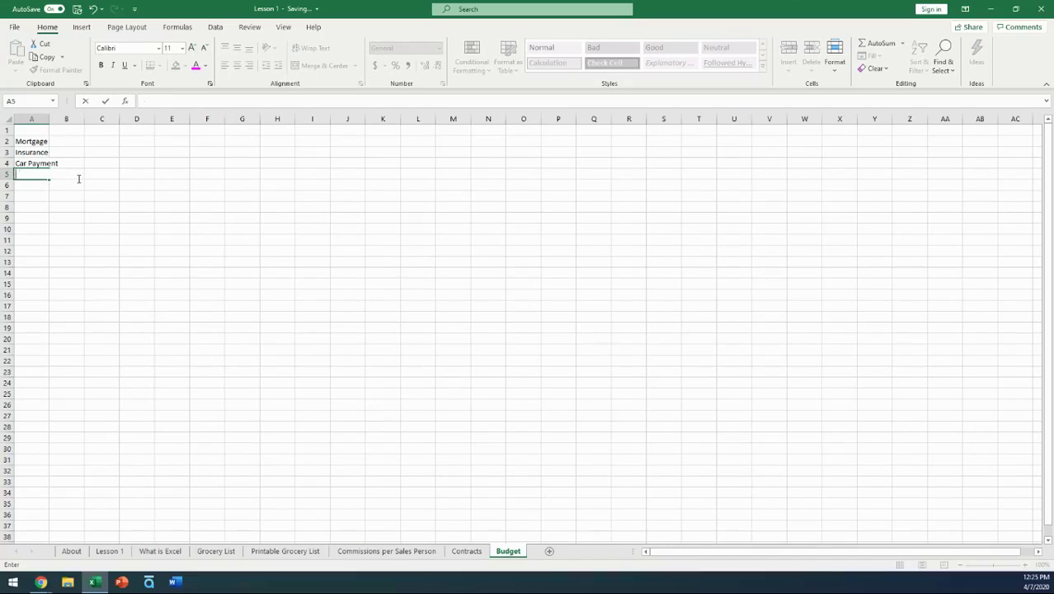
type("Groceries")
key("Return")
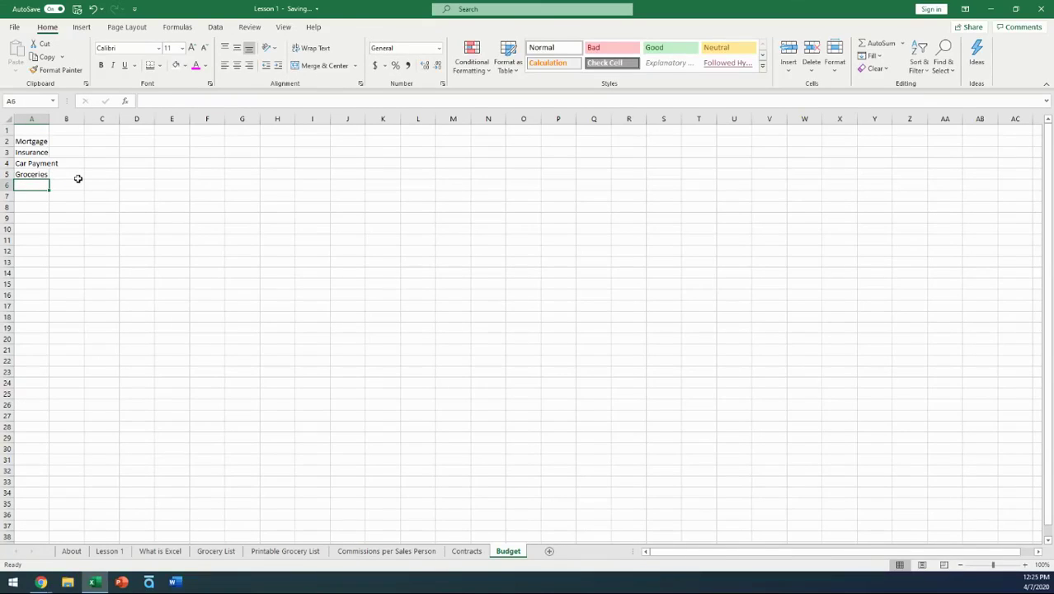
type("Pet Supplies")
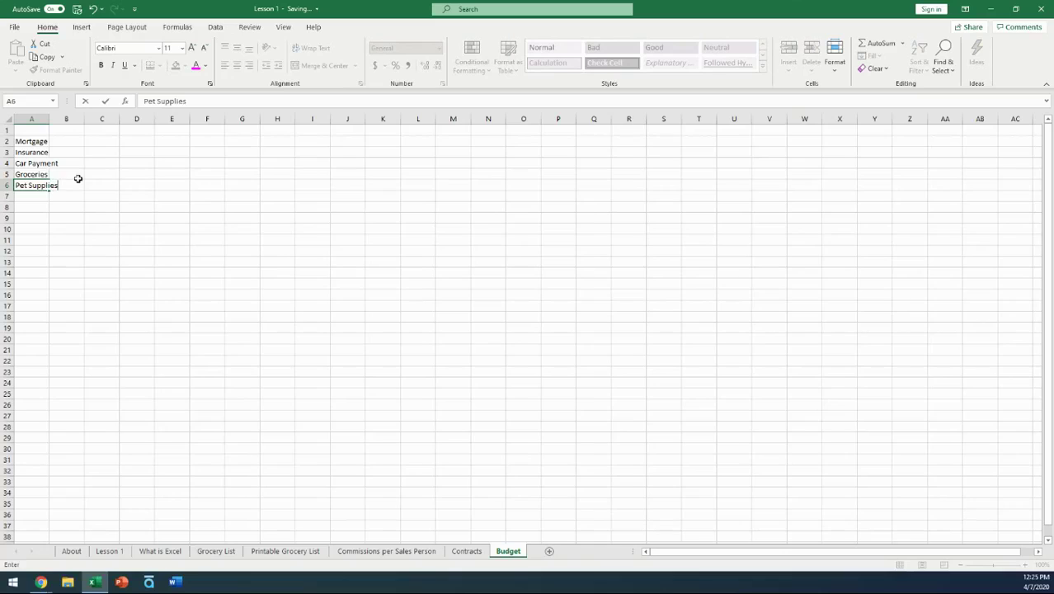
key("Return")
Complete the expense list with Clothing, Cable and Cell Phone in cells A7 to A9, and reselect the Mortgage cell
type("Clot")
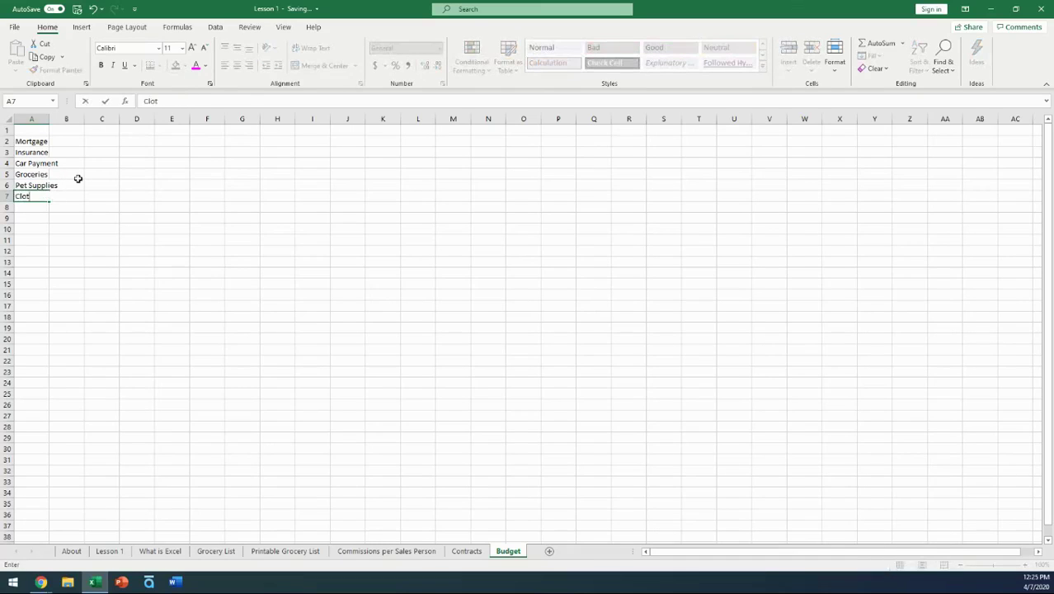
type("hing")
key("Return")
type("Cable")
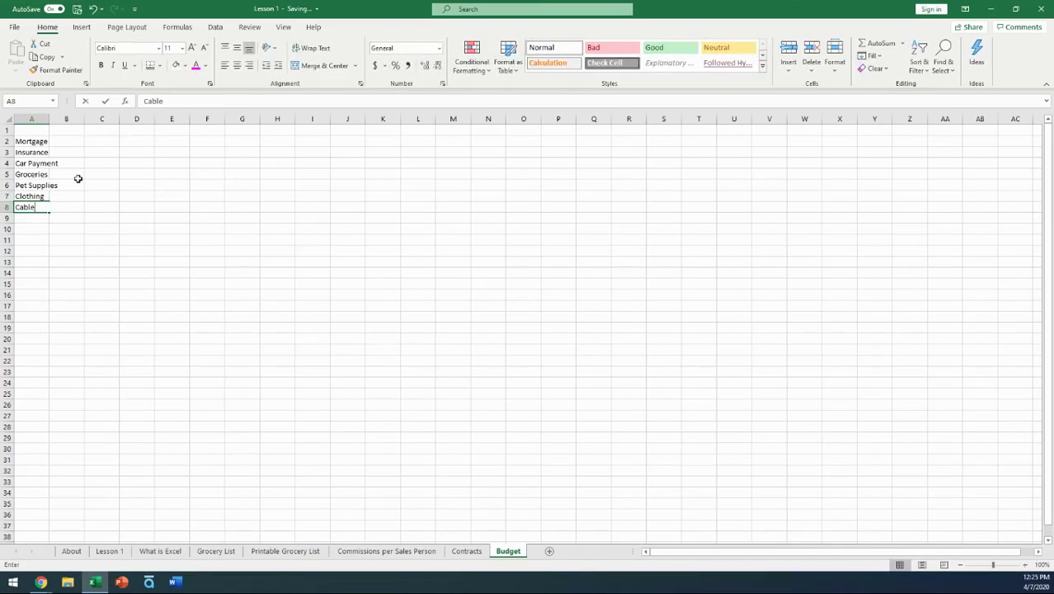
key("Return")
type("Cell Ph")
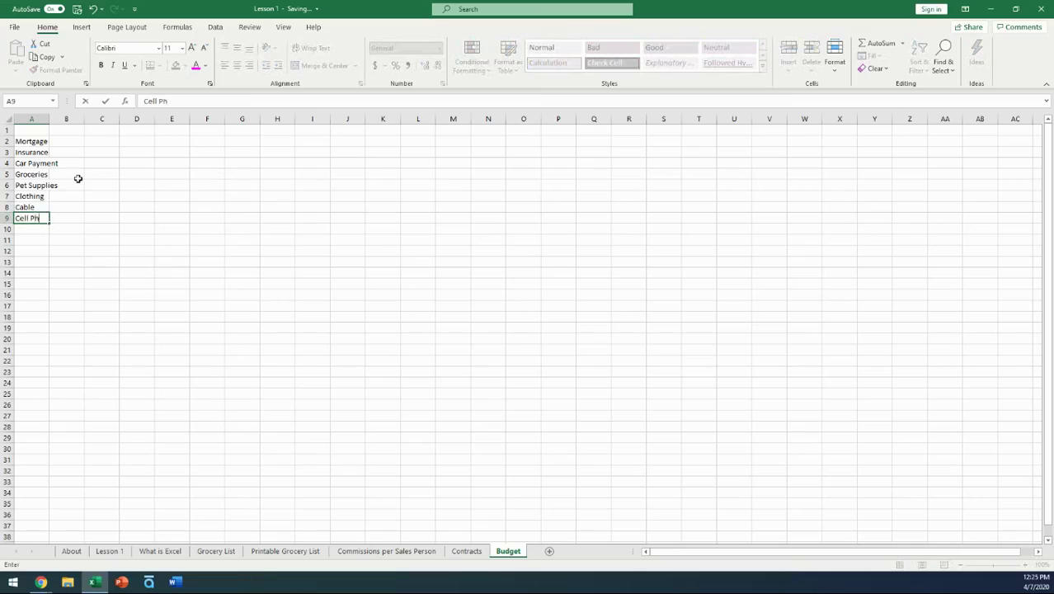
type("one")
key("Return")
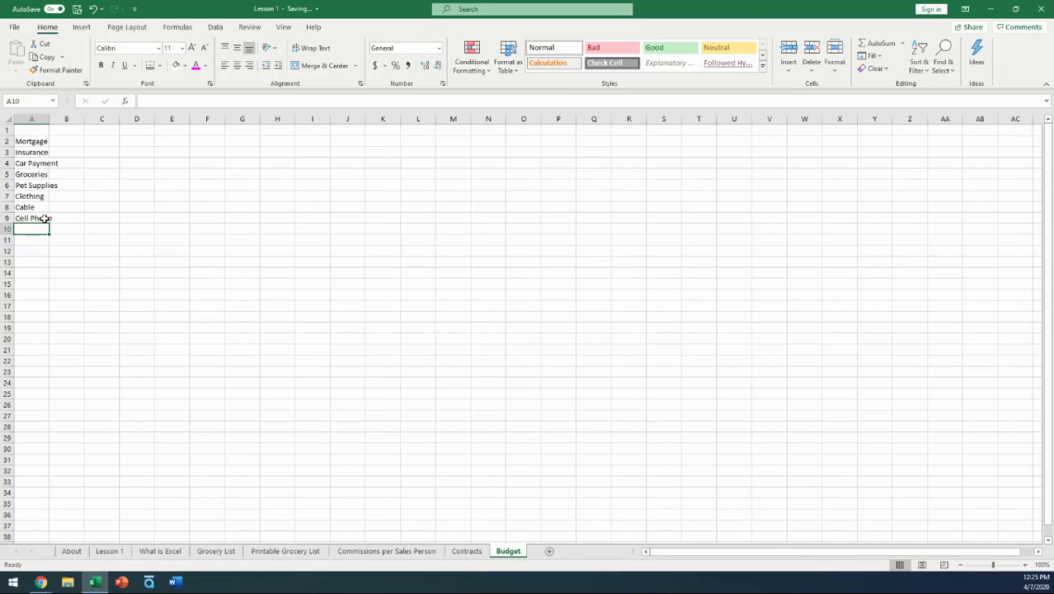
left_click(36, 142)
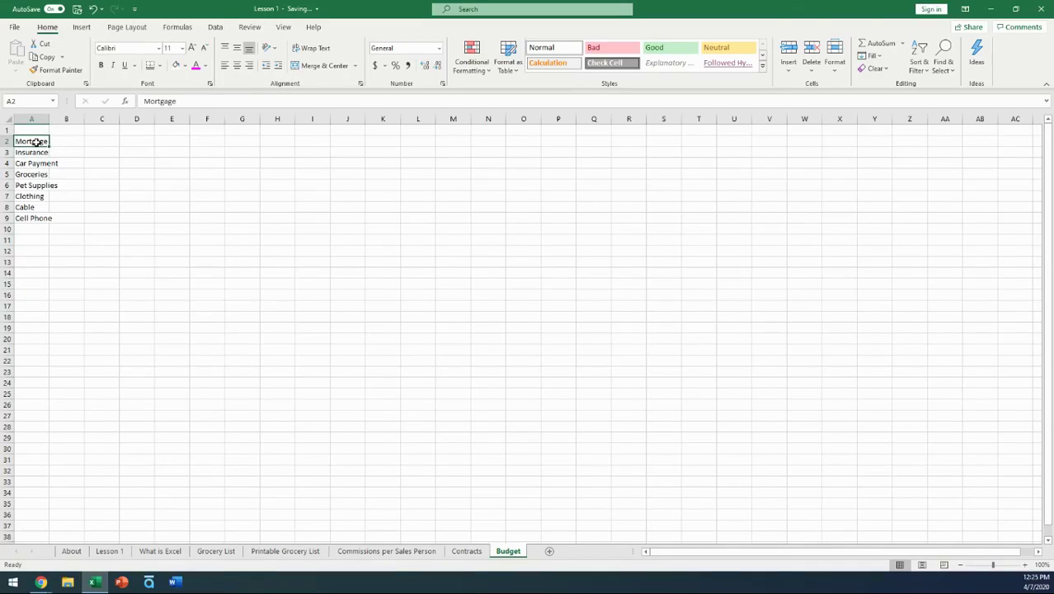
Widen column A so the longest expense names fit inside it, then highlight the whole column and return to the Mortgage cell
key("Down")
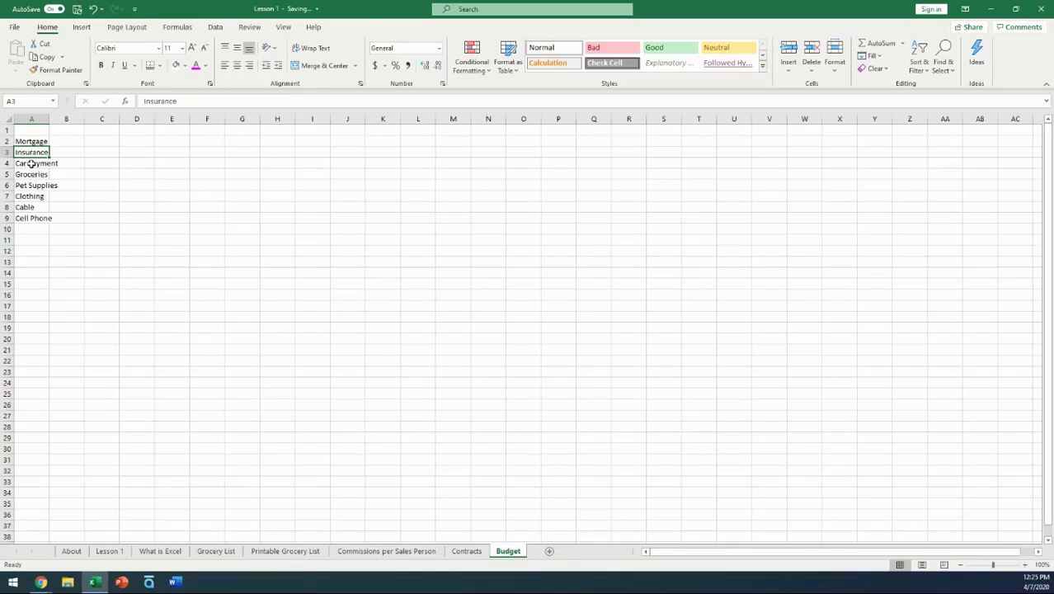
left_click(31, 219)
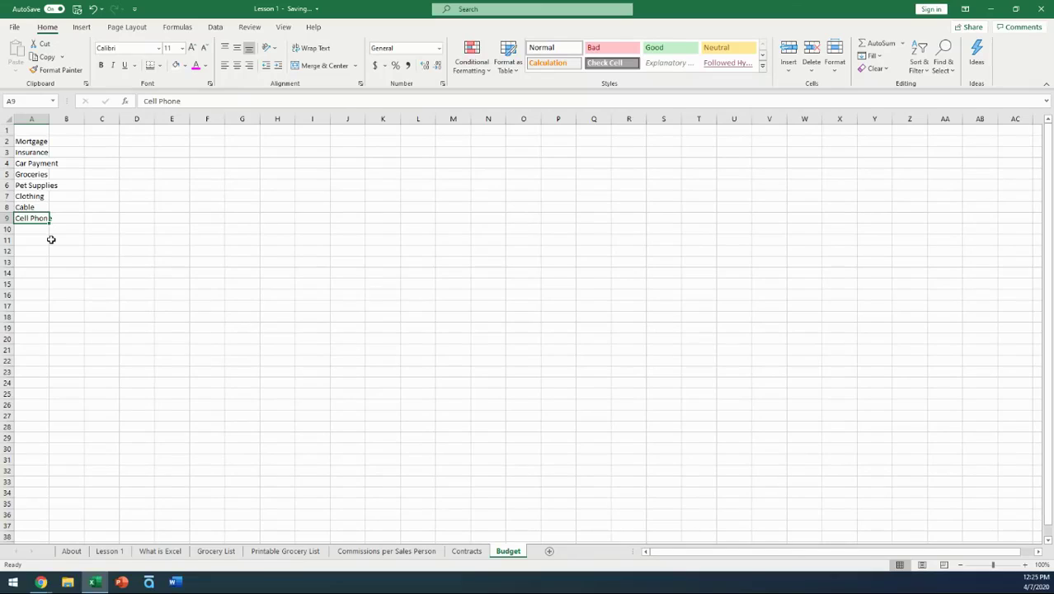
key("Down")
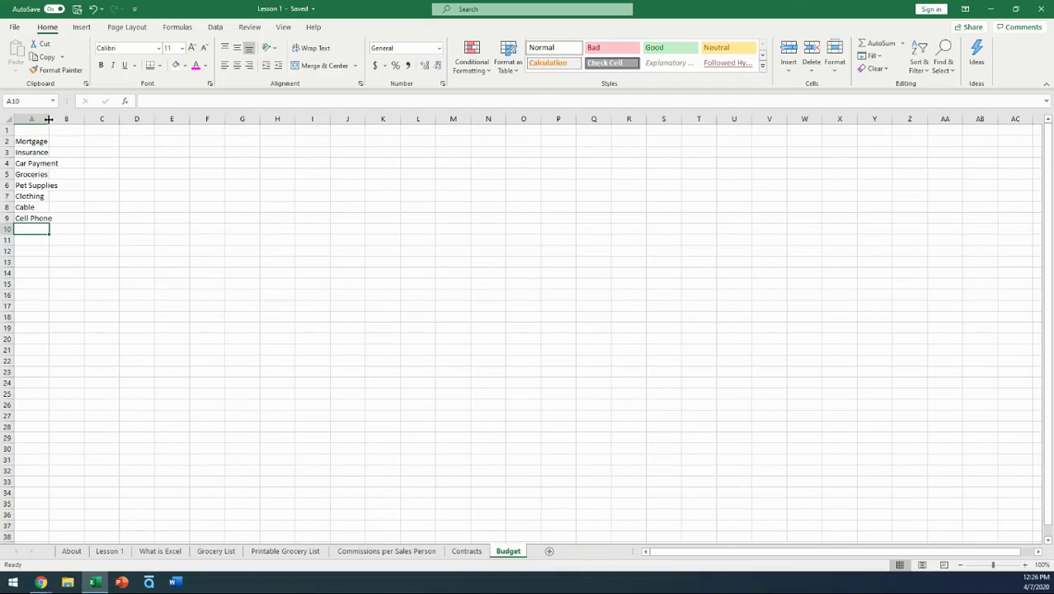
left_click_drag(49, 120, 48, 119)
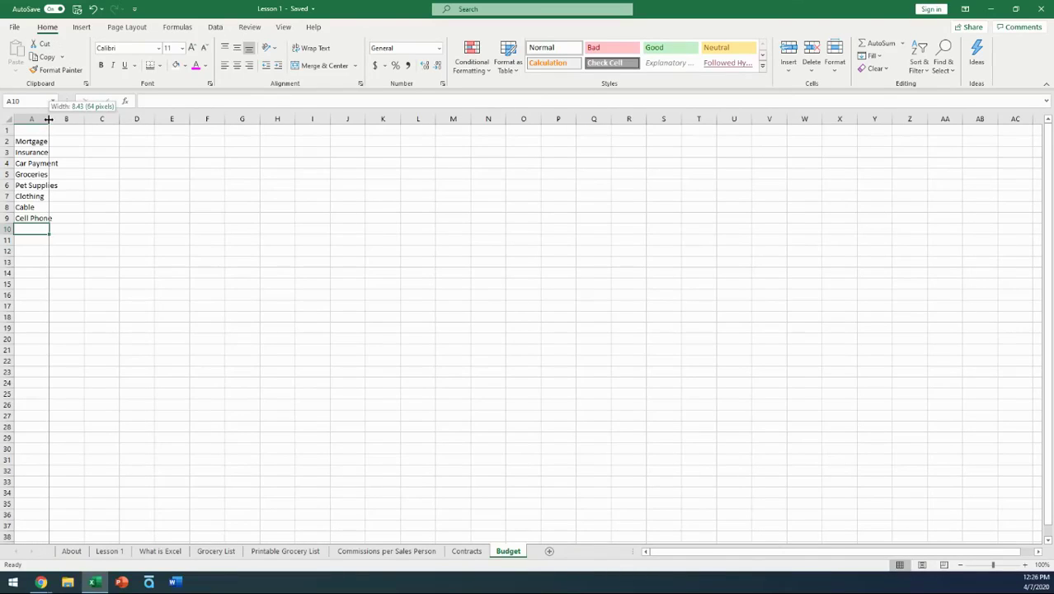
left_click_drag(48, 120, 85, 120)
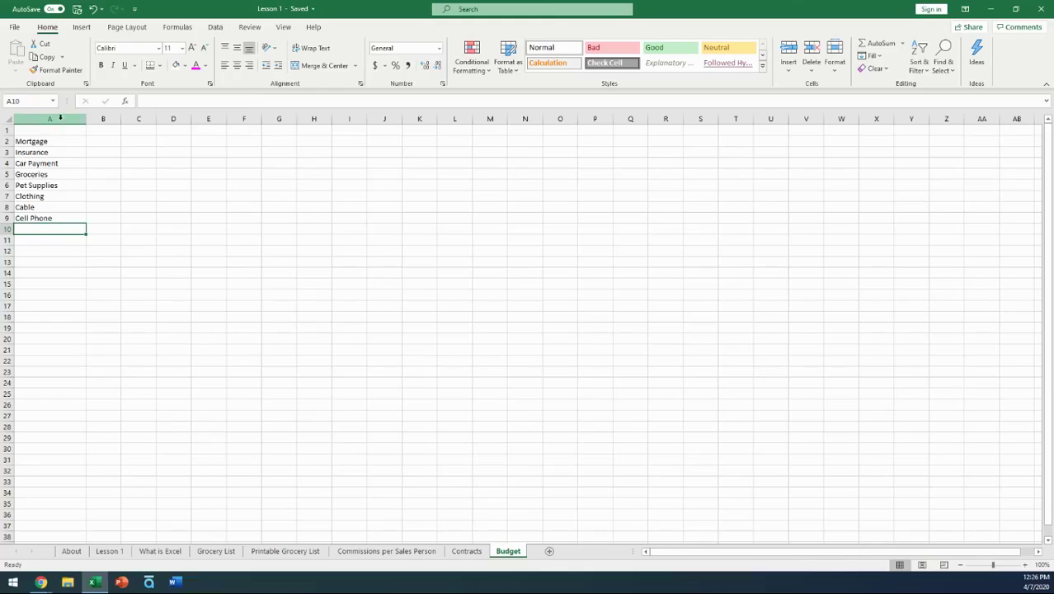
left_click(60, 118)
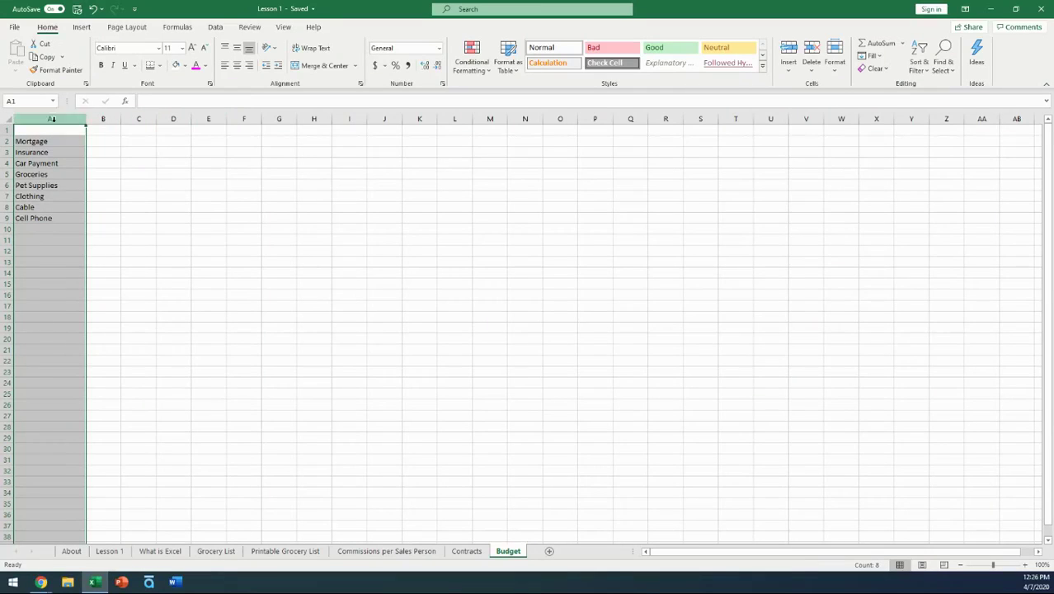
left_click(71, 141)
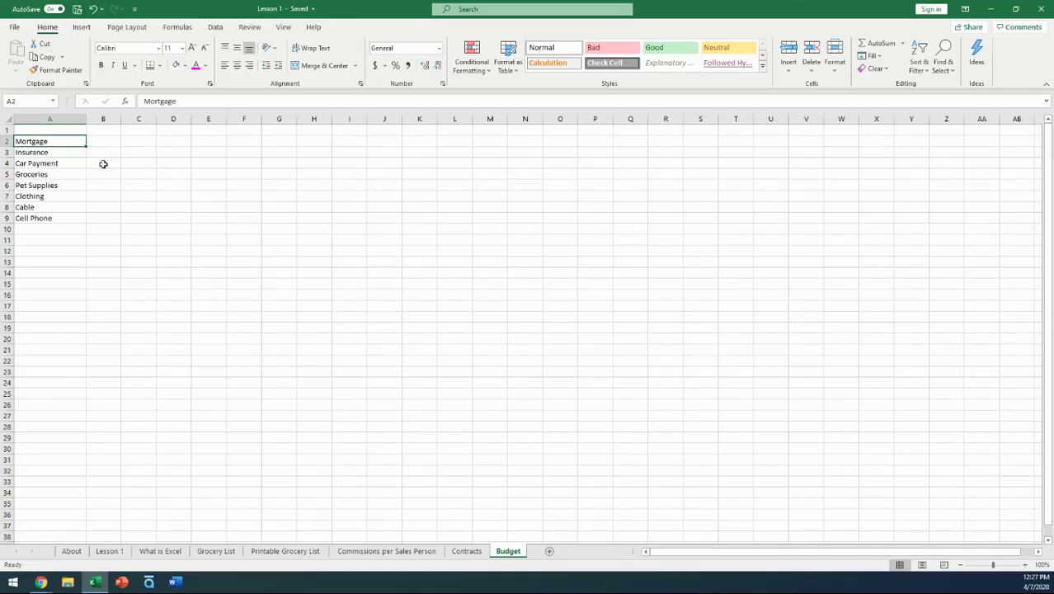
Enter Landscaping and House on two separate lines within cell A10, then check that cell and move on to A11
left_click(58, 229)
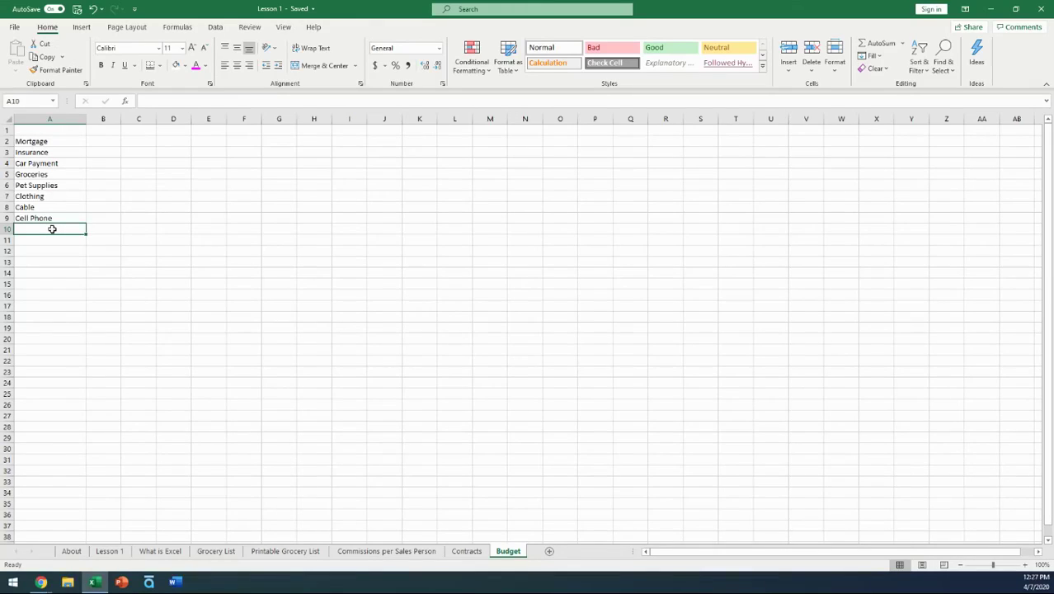
type("Lan")
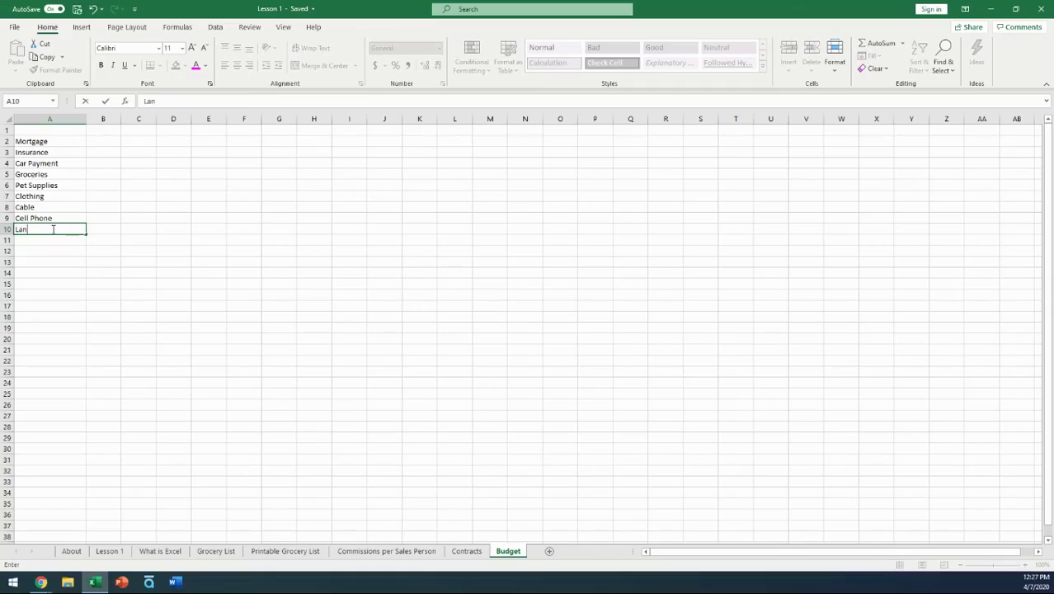
type("dscaping")
key("Return")
type("House")
key("Return")
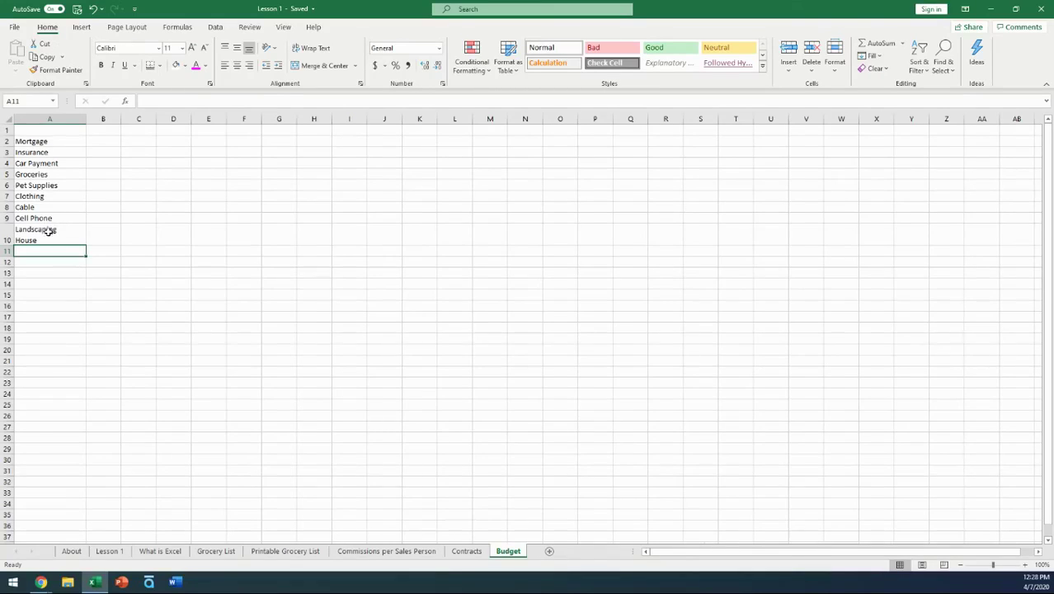
left_click(41, 234)
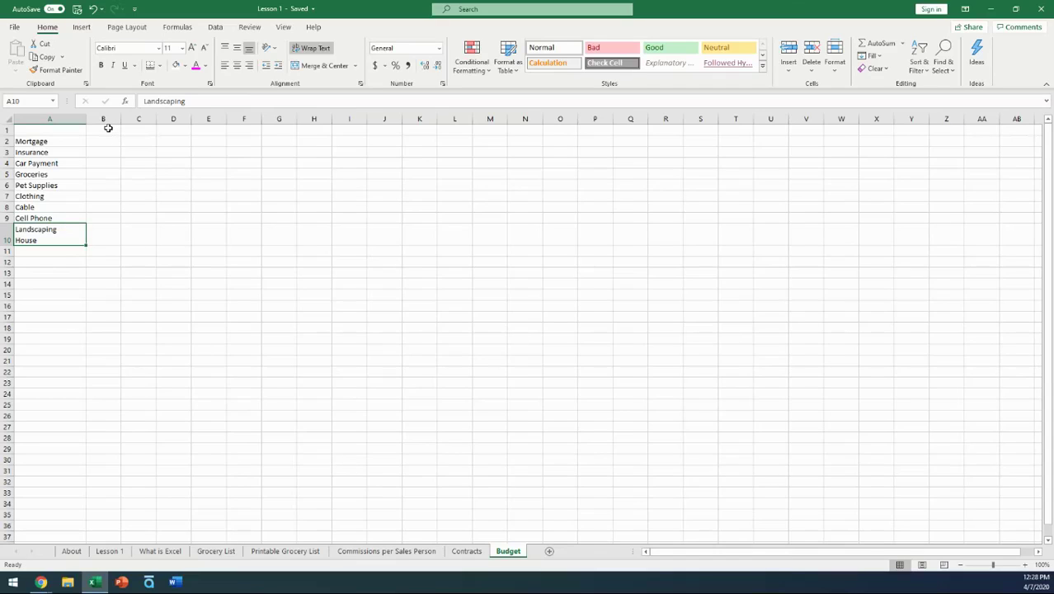
left_click(48, 252)
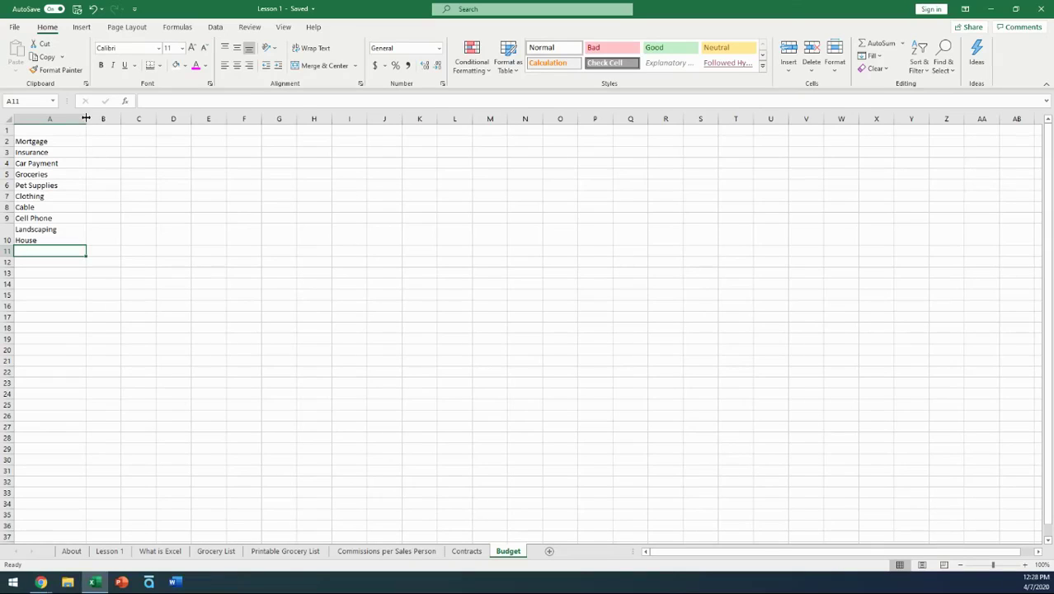
Narrow column A, turn on Wrap Text for the entire column, and widen it again so every expense name fits
left_click_drag(85, 118, 56, 119)
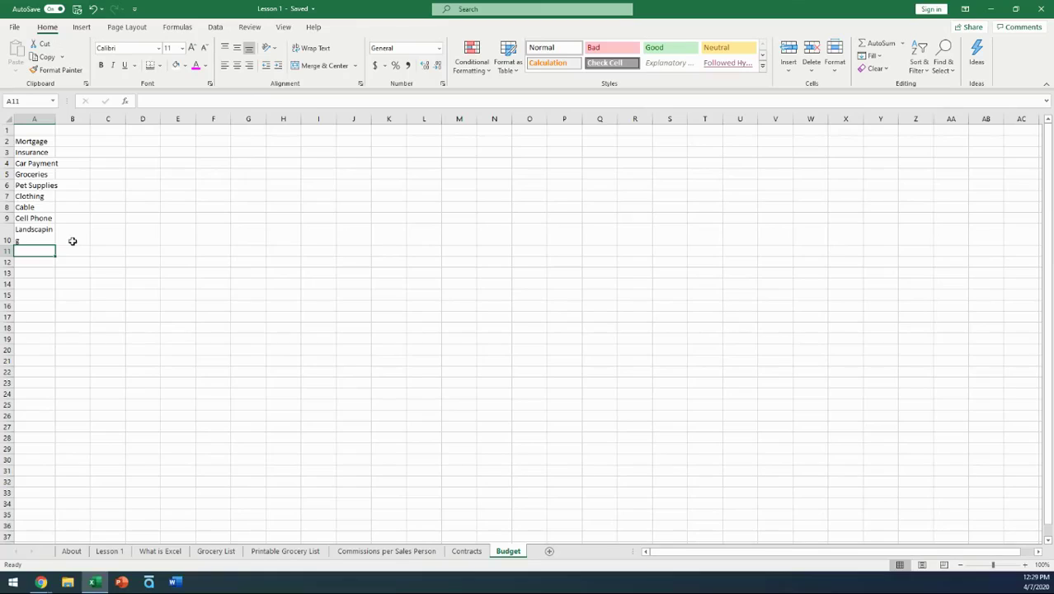
left_click(40, 114)
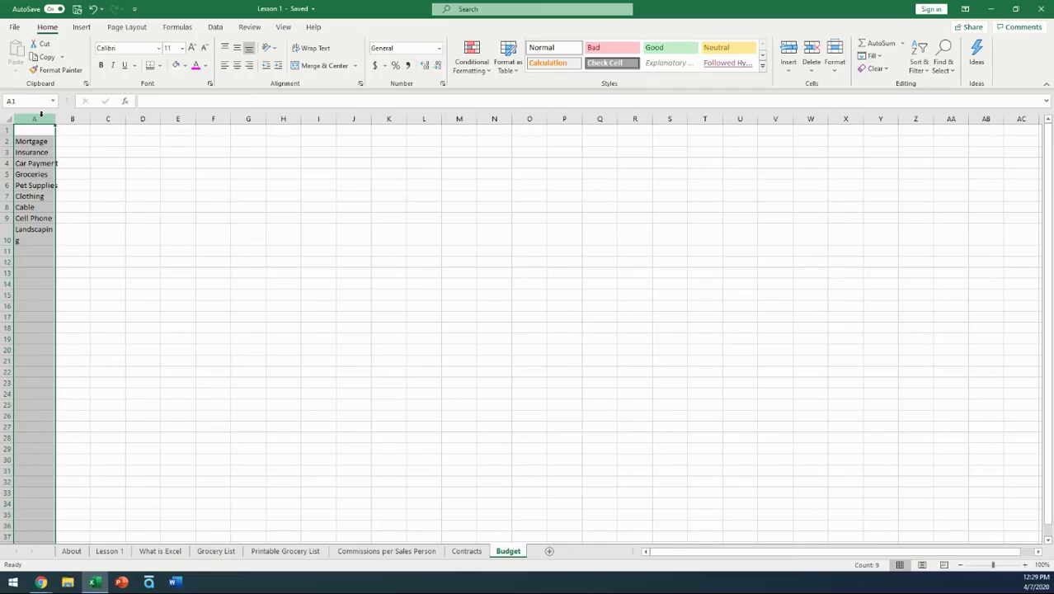
left_click(308, 51)
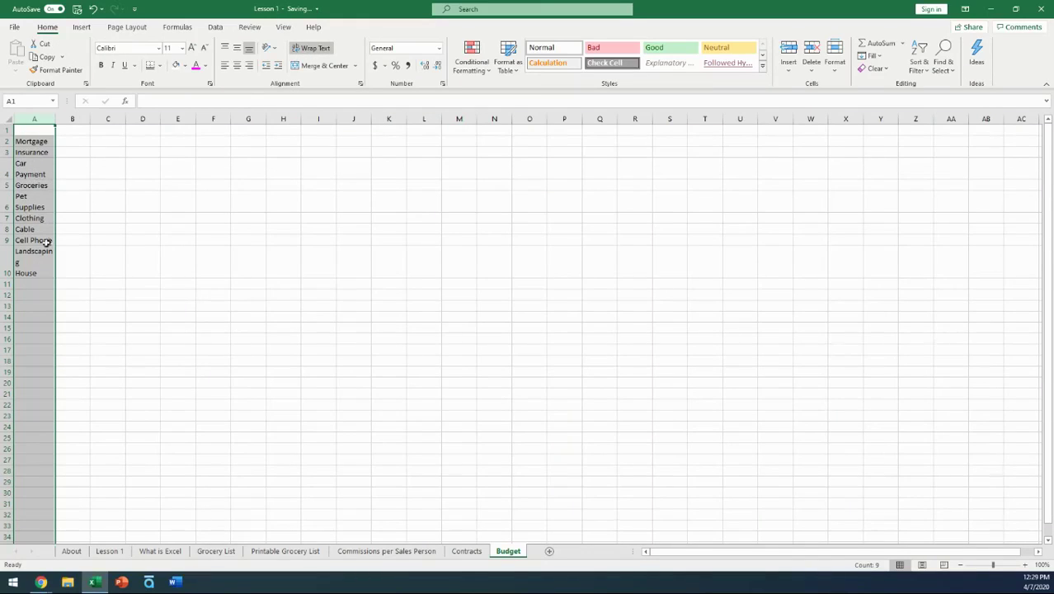
left_click(42, 165)
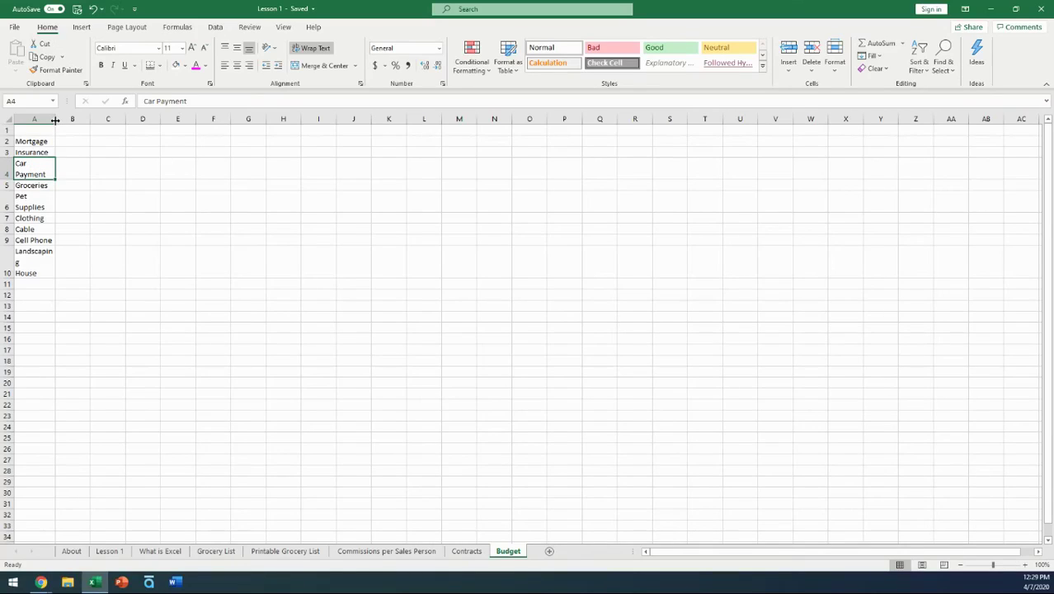
left_click_drag(55, 119, 102, 118)
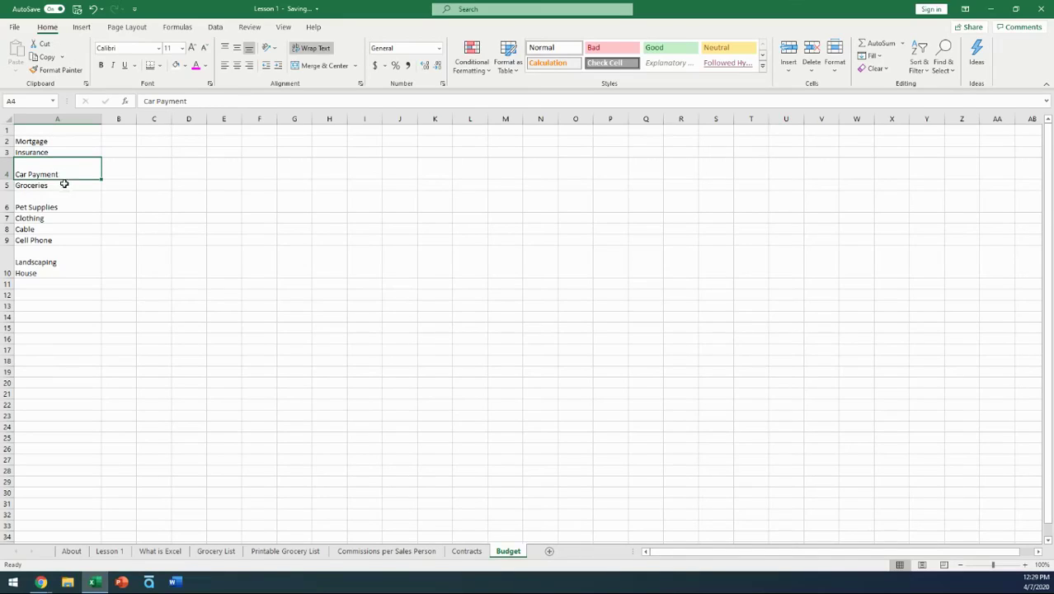
Add the column heading Item in cell A1 above the expense list
left_click(51, 128)
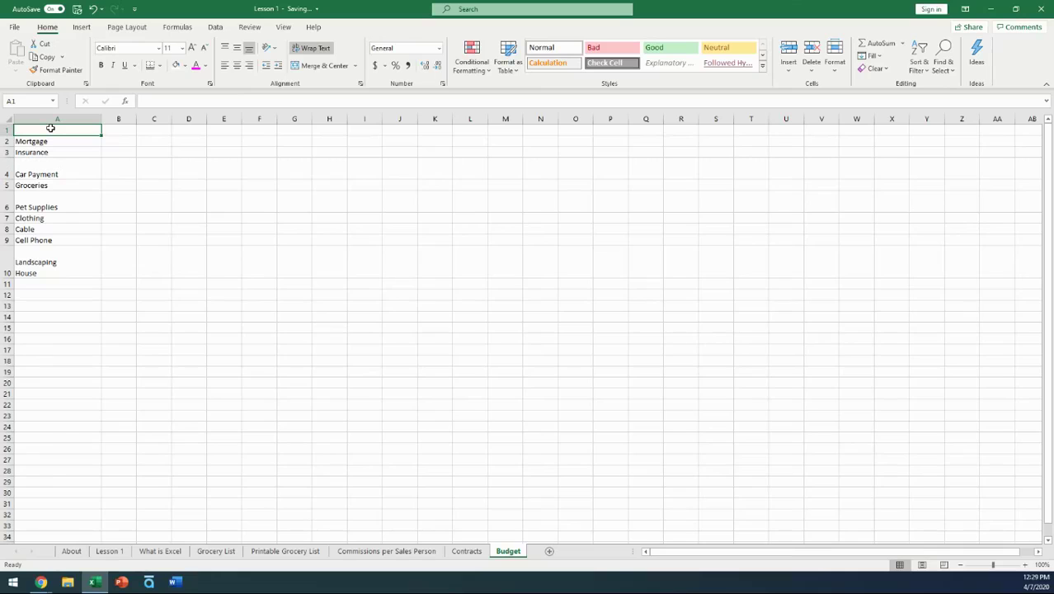
type("Item")
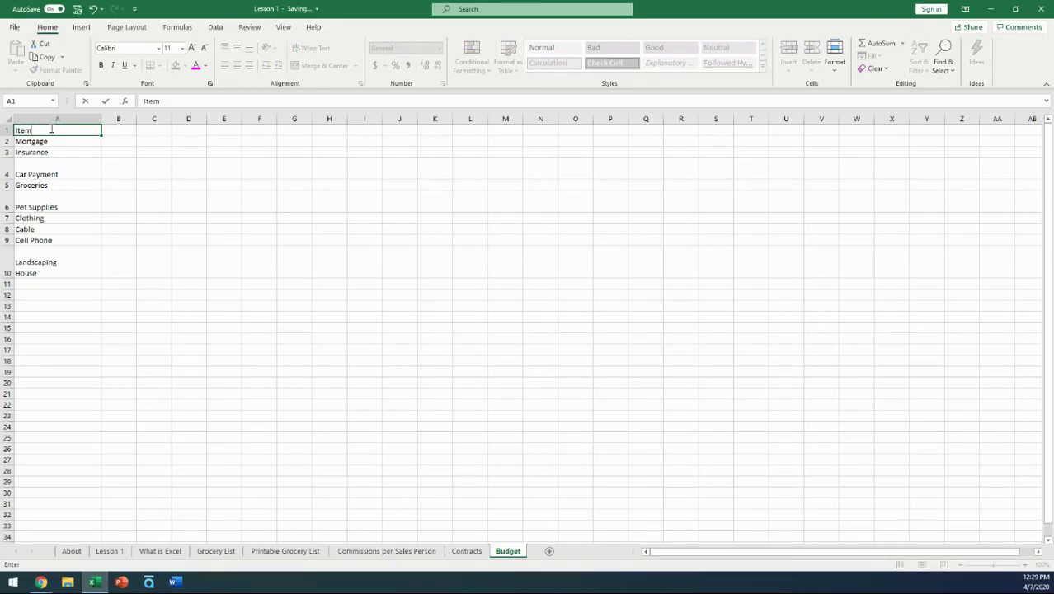
key("Tab")
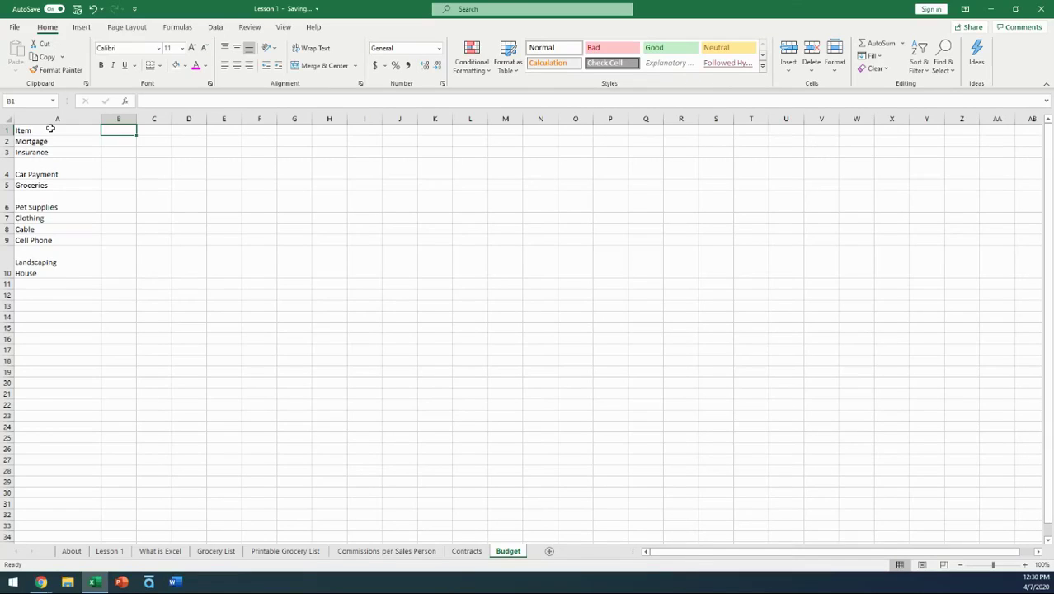
Enter January 2020 in cell B1 and February 2020 in cell C1 as month headings
type("Jan")
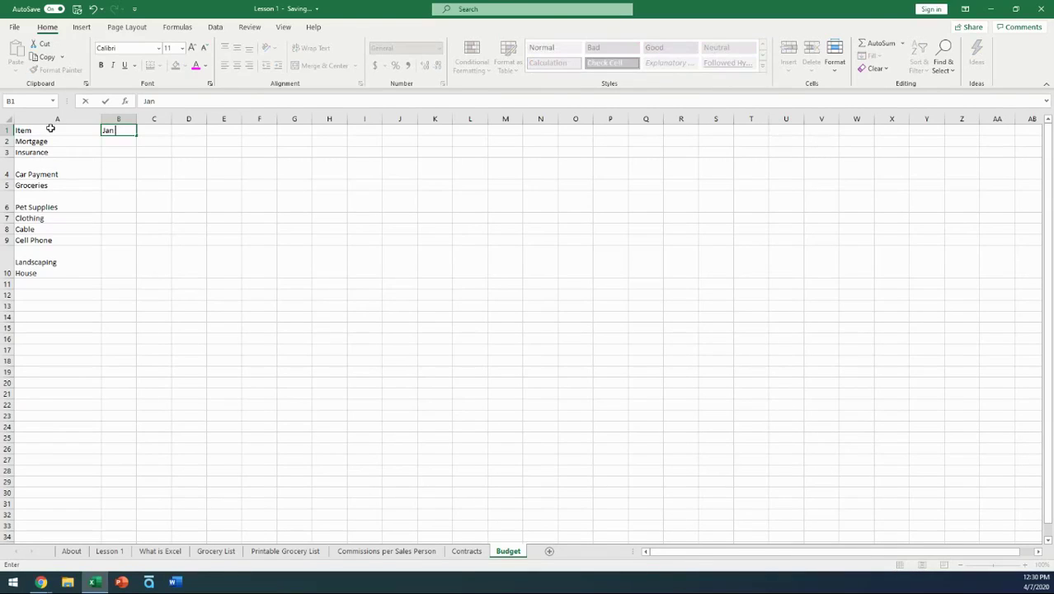
type("uarry")
key("BackSpace")
key("BackSpace")
key("BackSpace")
key("BackSpace")
type("ary 2020")
key("Tab")
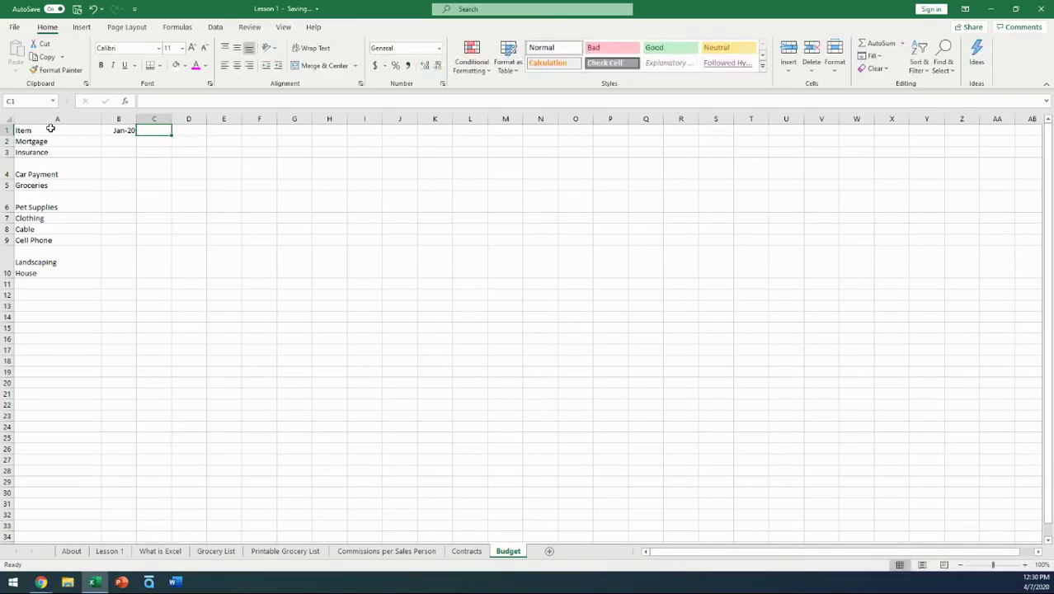
type("February")
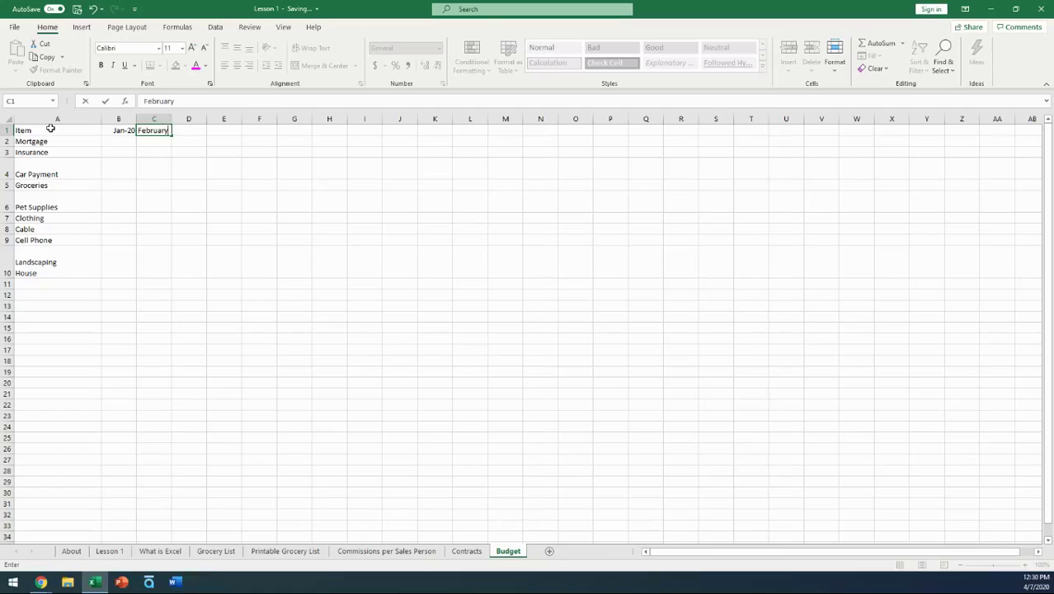
type(" 2020")
key("Return")
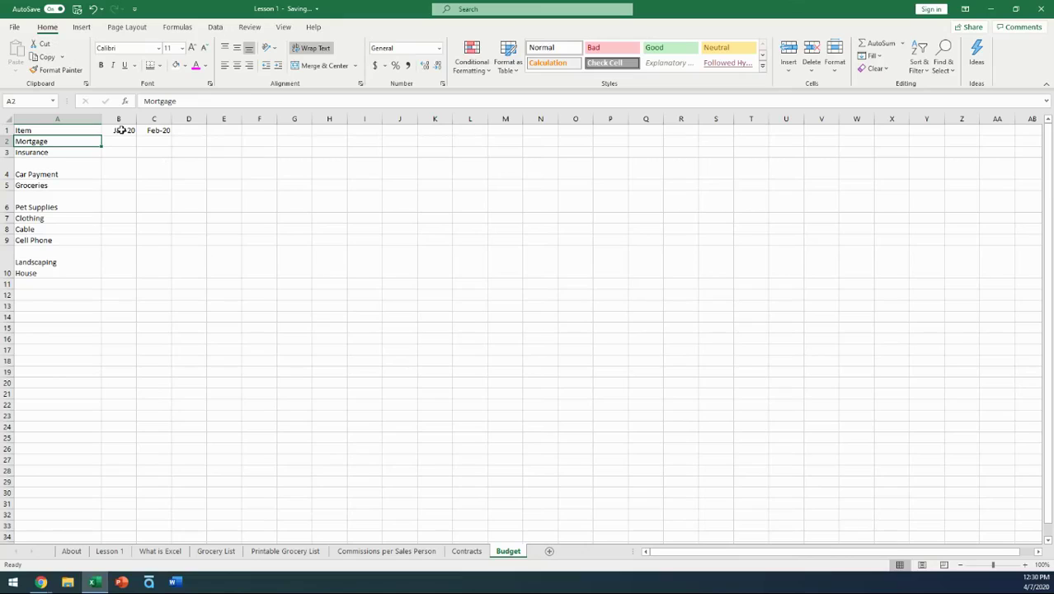
Extend the January and February headings as a monthly series across row 1 through December 2020 in M1, and reselect B1:C1
left_click_drag(121, 131, 171, 133)
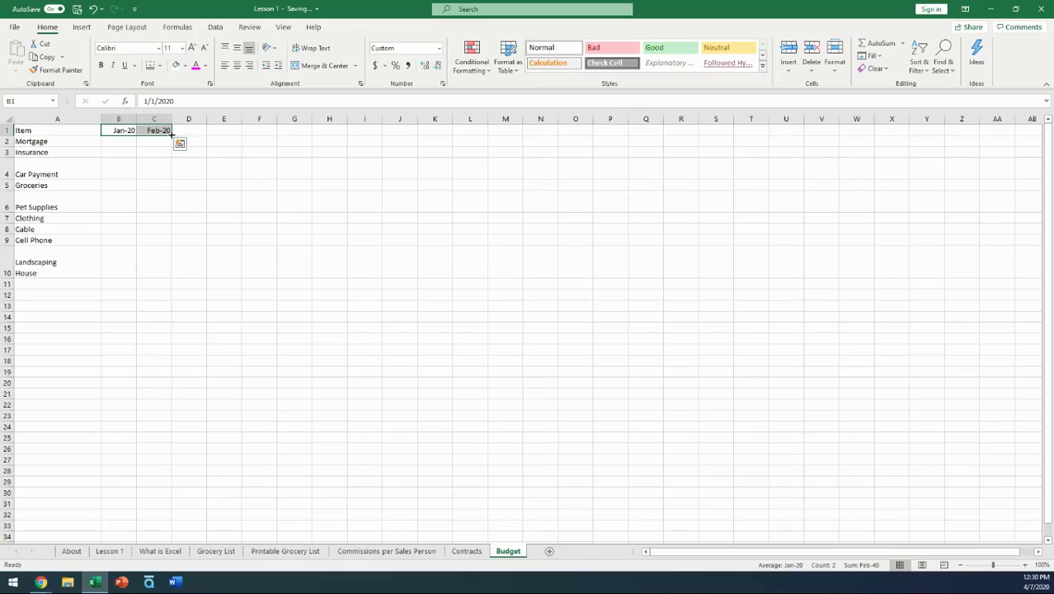
left_click_drag(173, 133, 196, 132)
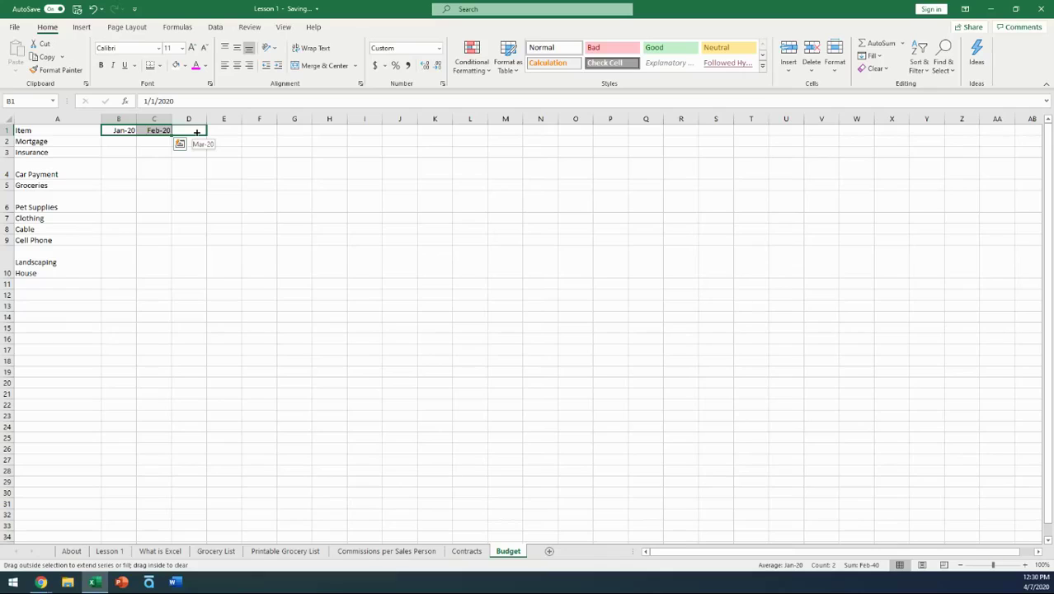
left_click_drag(222, 131, 225, 131)
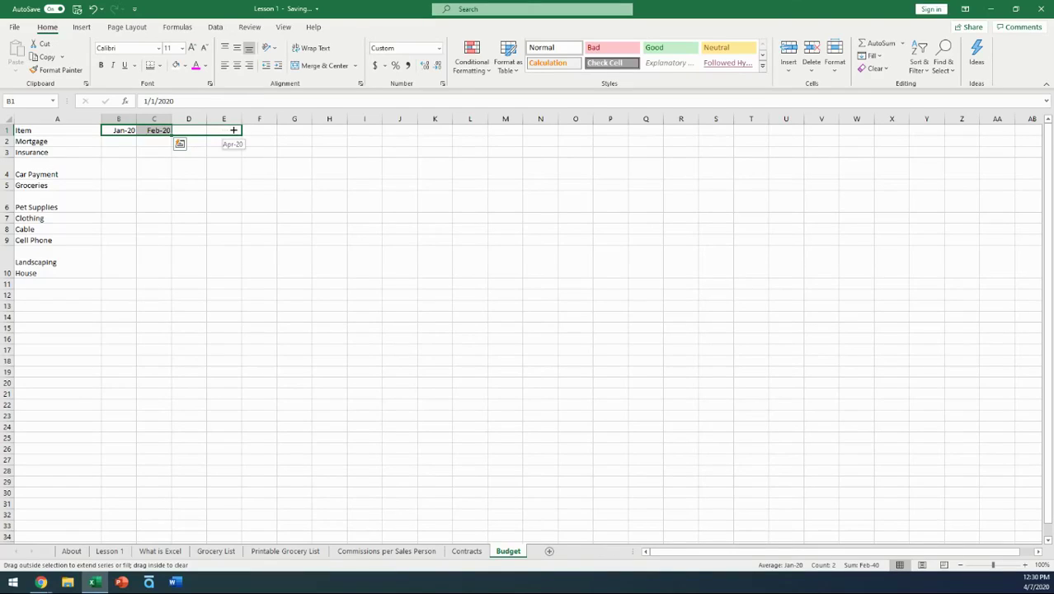
left_click_drag(255, 130, 508, 130)
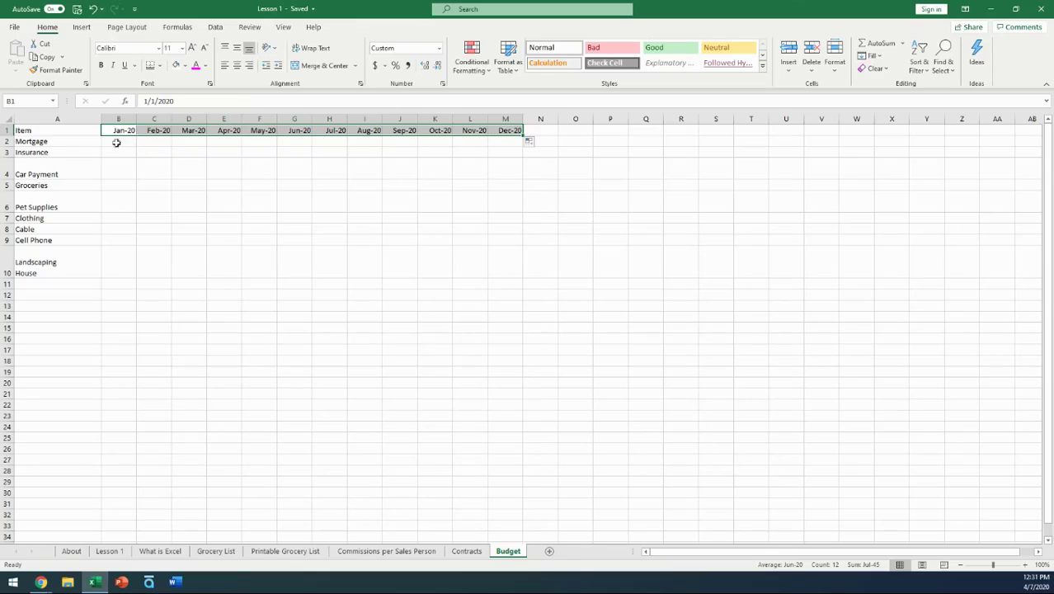
left_click(165, 131)
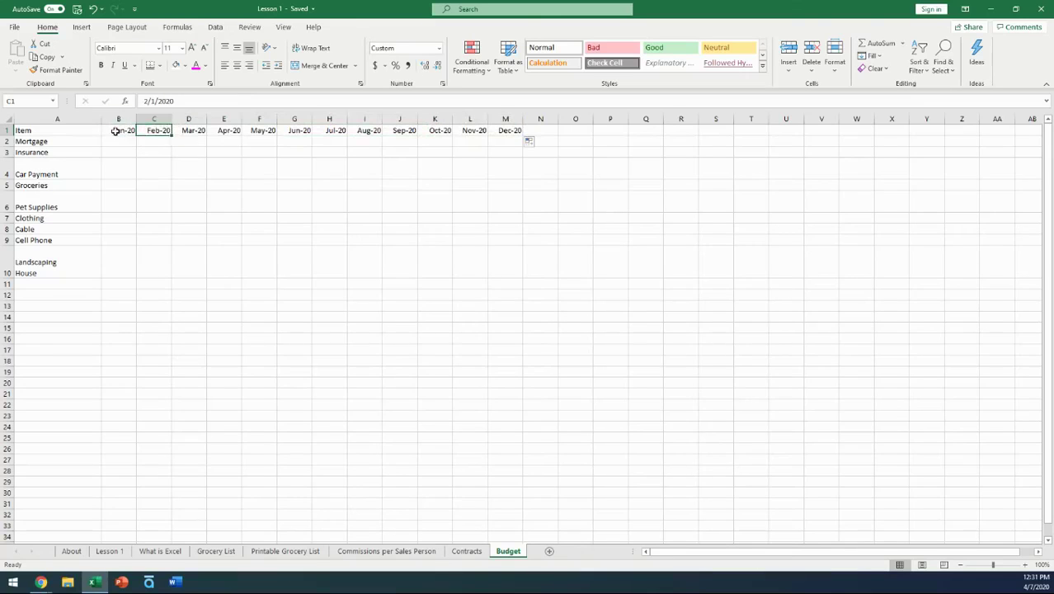
left_click_drag(113, 130, 164, 132)
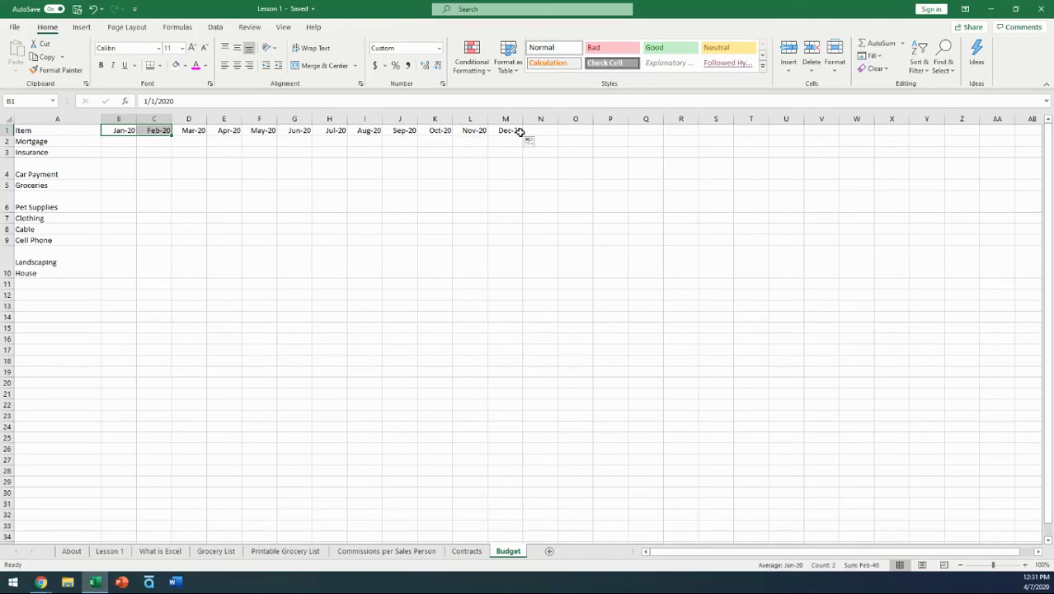
Make all the headings in row 1 bold
left_click(118, 170)
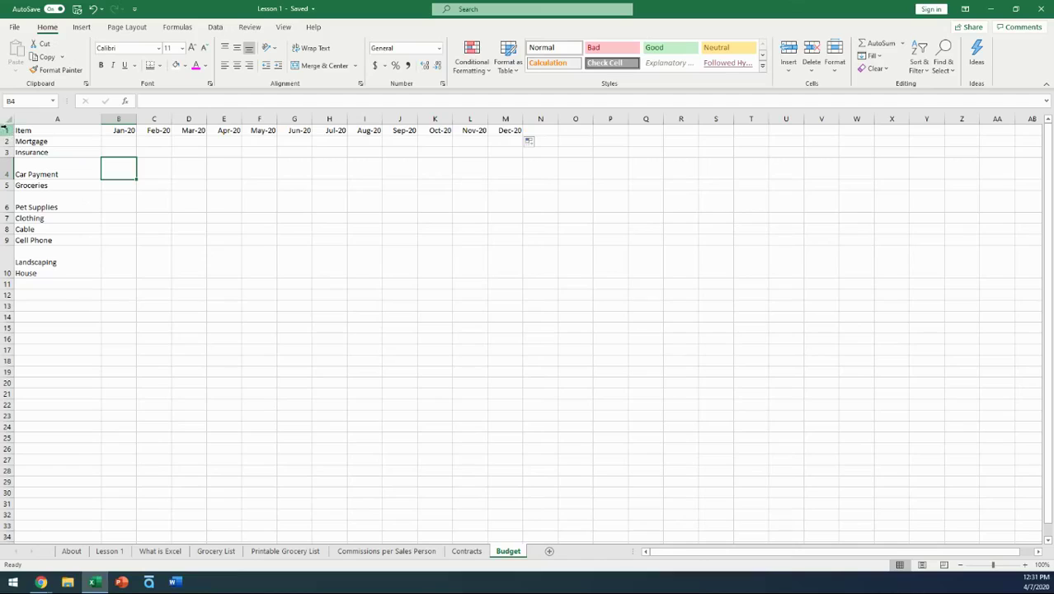
left_click(5, 131)
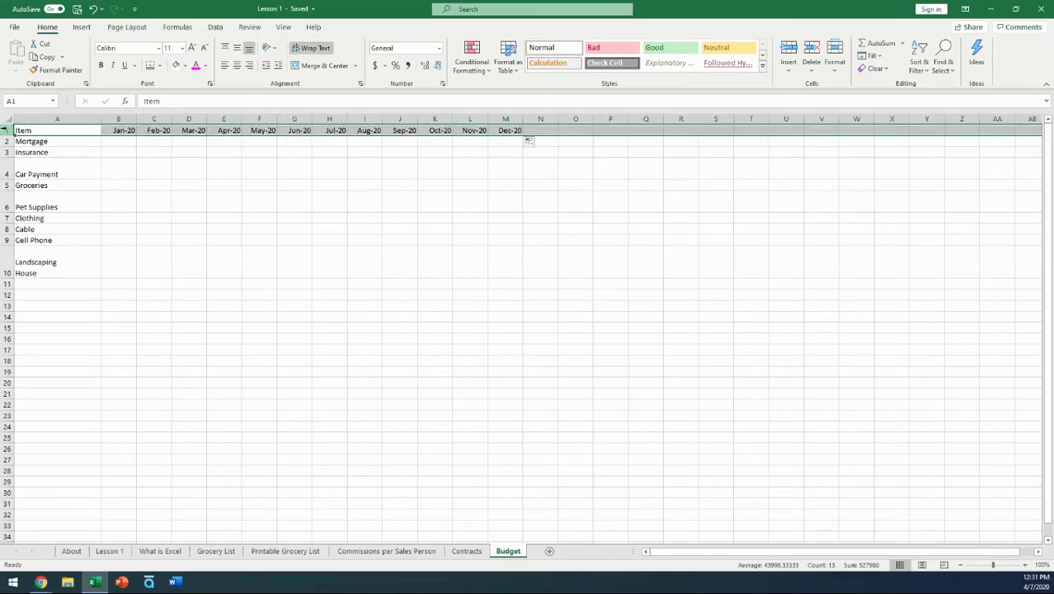
left_click(100, 66)
left_click(105, 151)
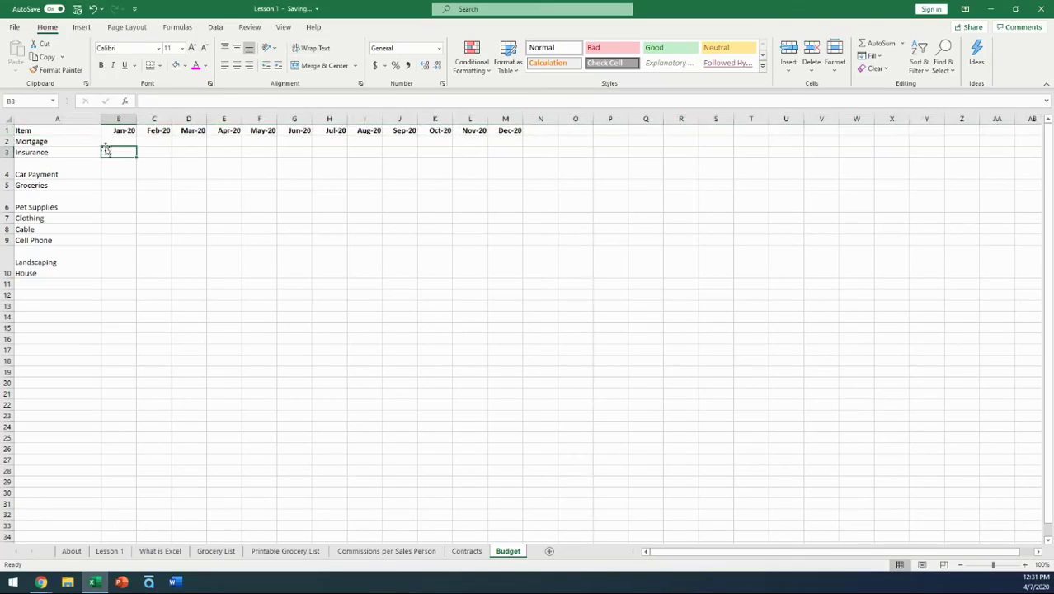
Examine the Insert, Page Layout, Formulas, Data, Review, View and Help command sets, returning to the Home commands
left_click(107, 141)
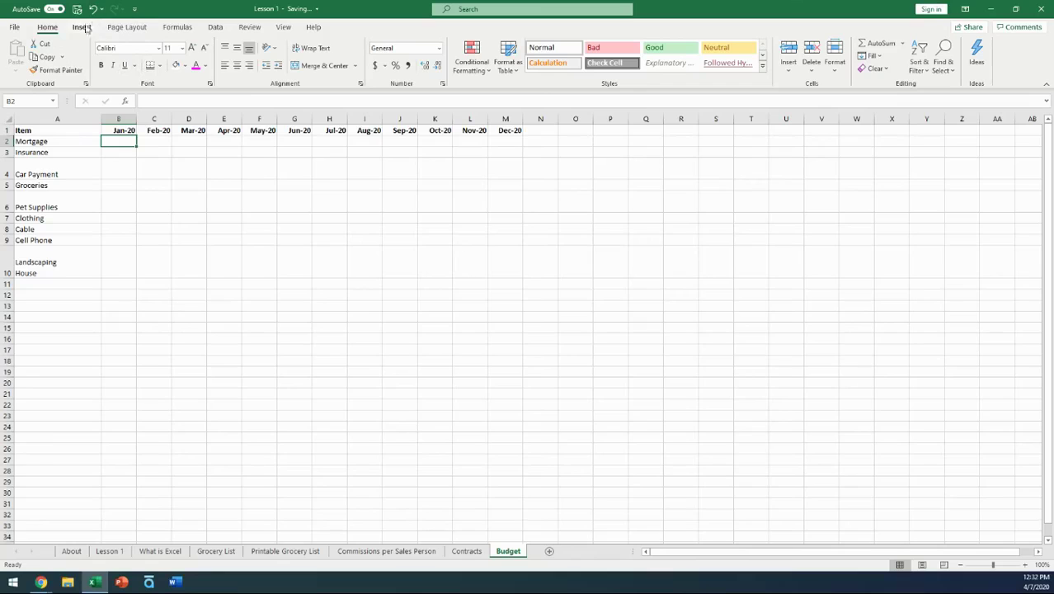
left_click(15, 28)
left_click(14, 30)
left_click(88, 28)
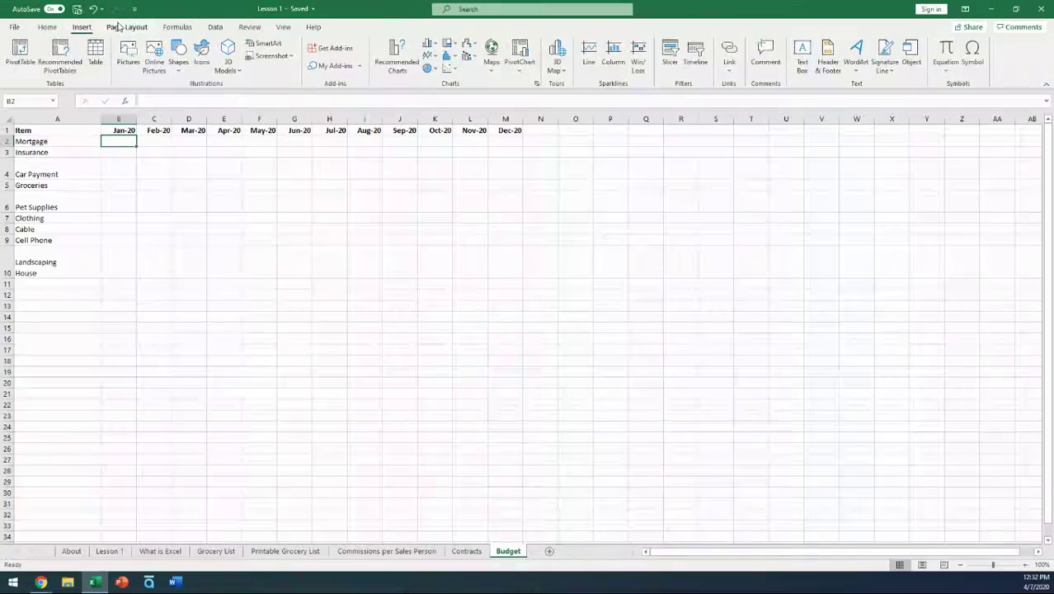
left_click(118, 27)
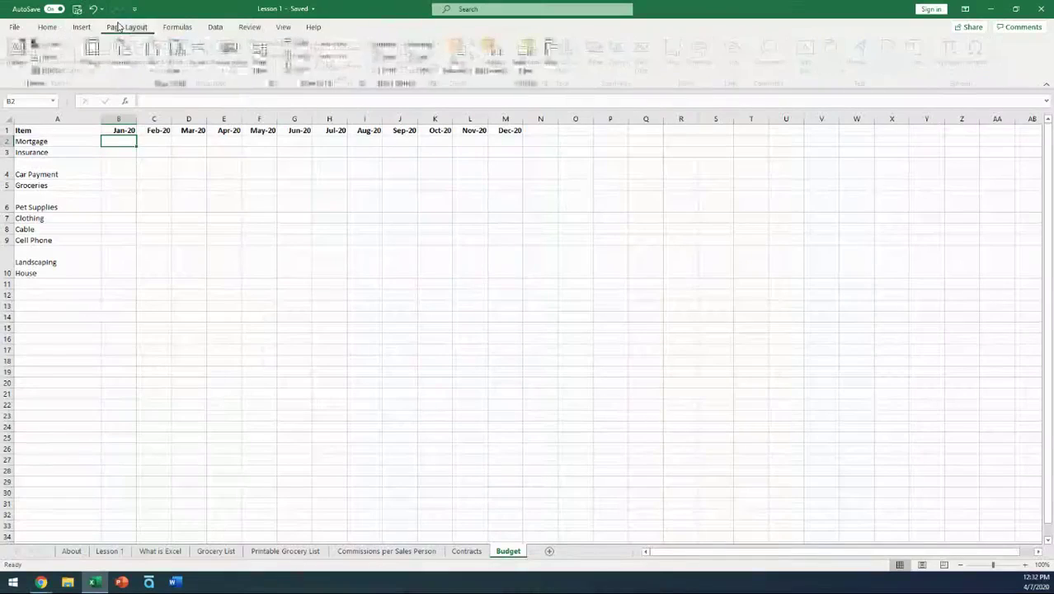
left_click(178, 27)
left_click(214, 28)
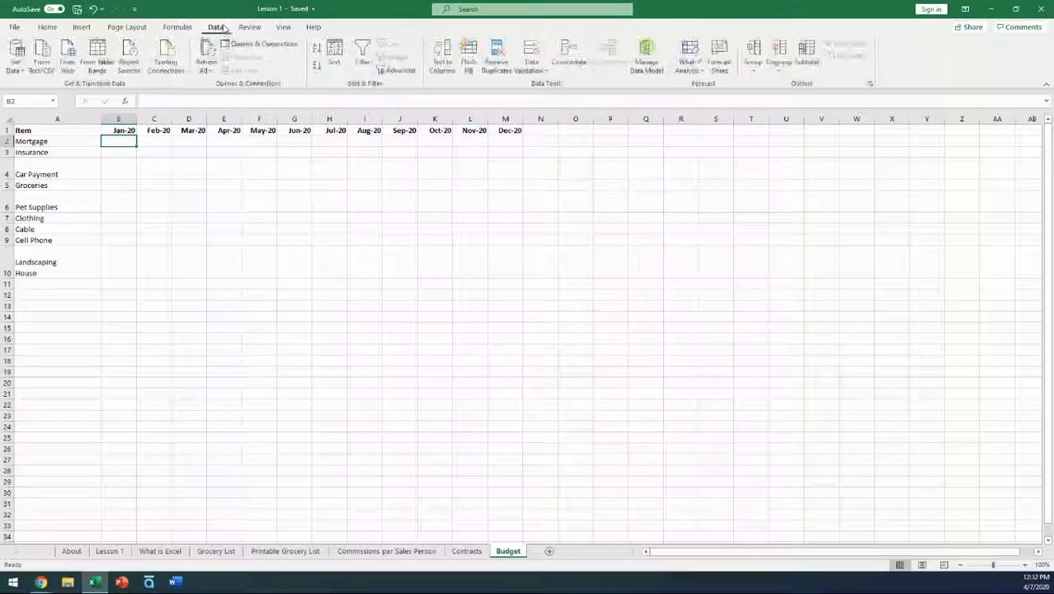
left_click(248, 27)
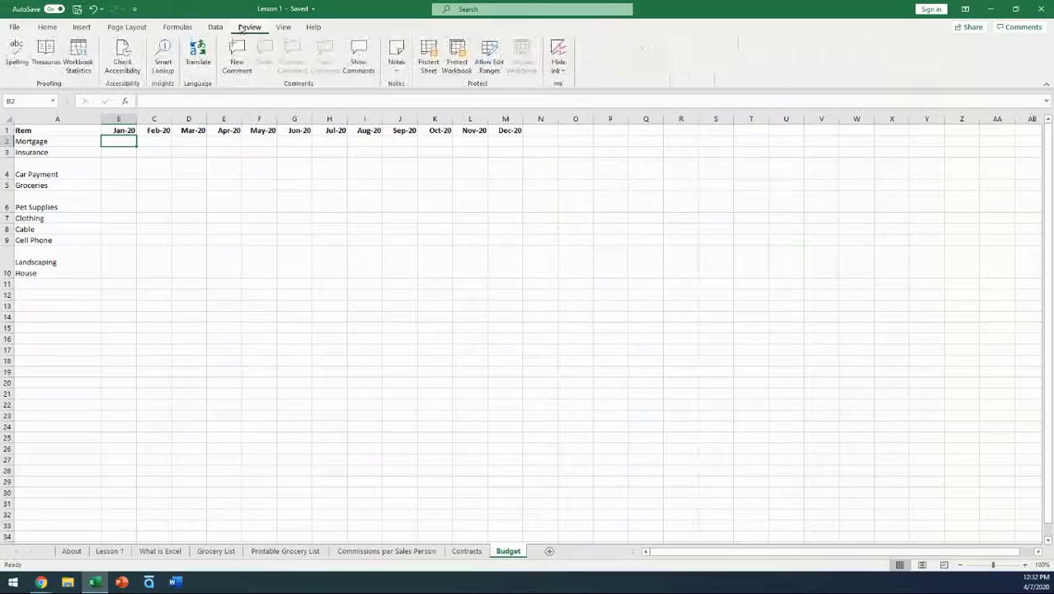
left_click(283, 29)
left_click(315, 28)
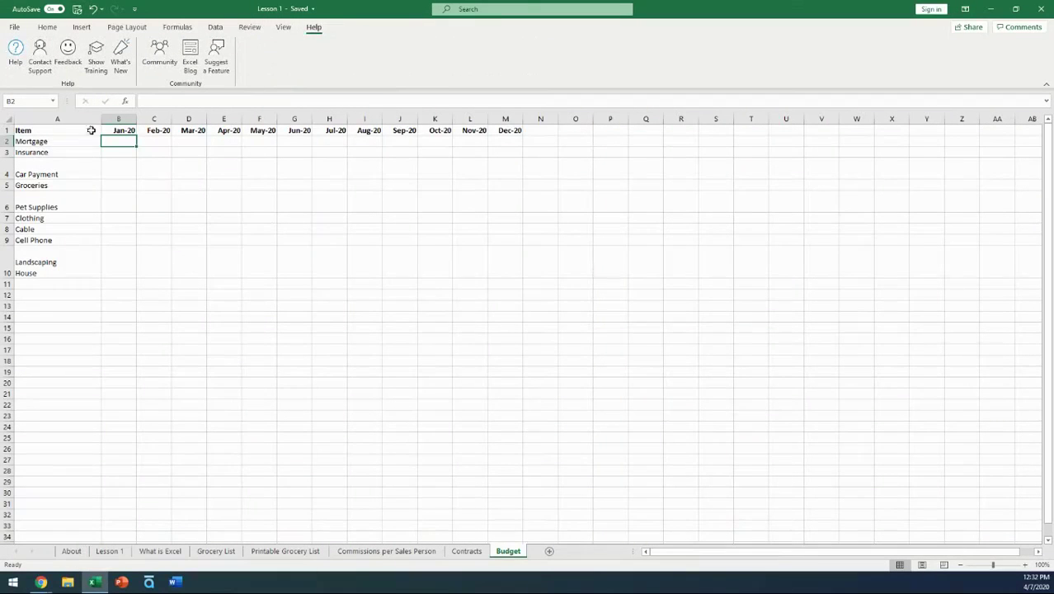
left_click(49, 28)
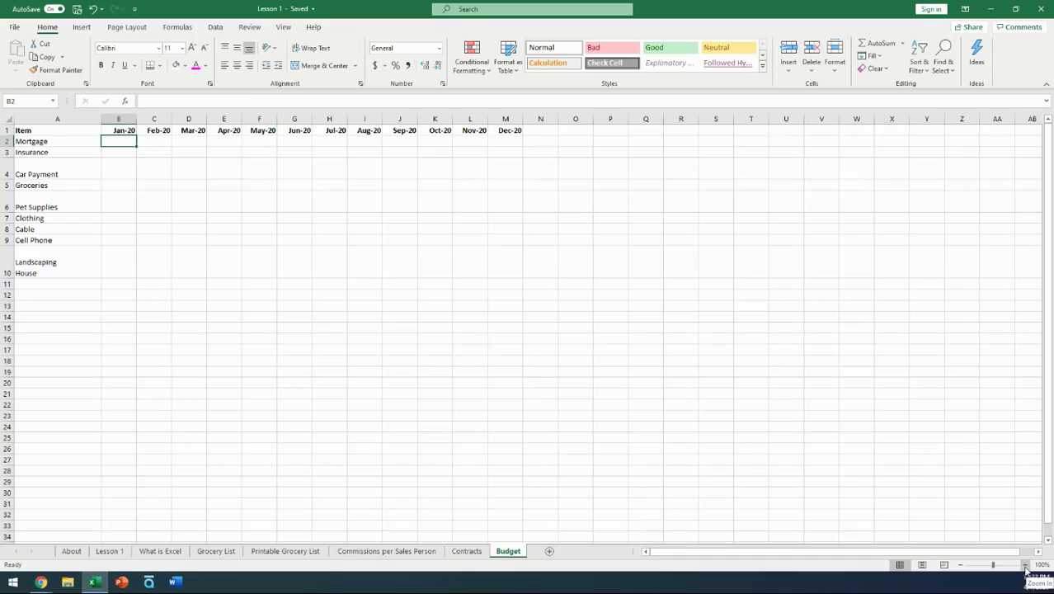
Try a smaller magnification of the Budget sheet, and enlarge it to 160% zoom
left_click_drag(994, 567, 987, 572)
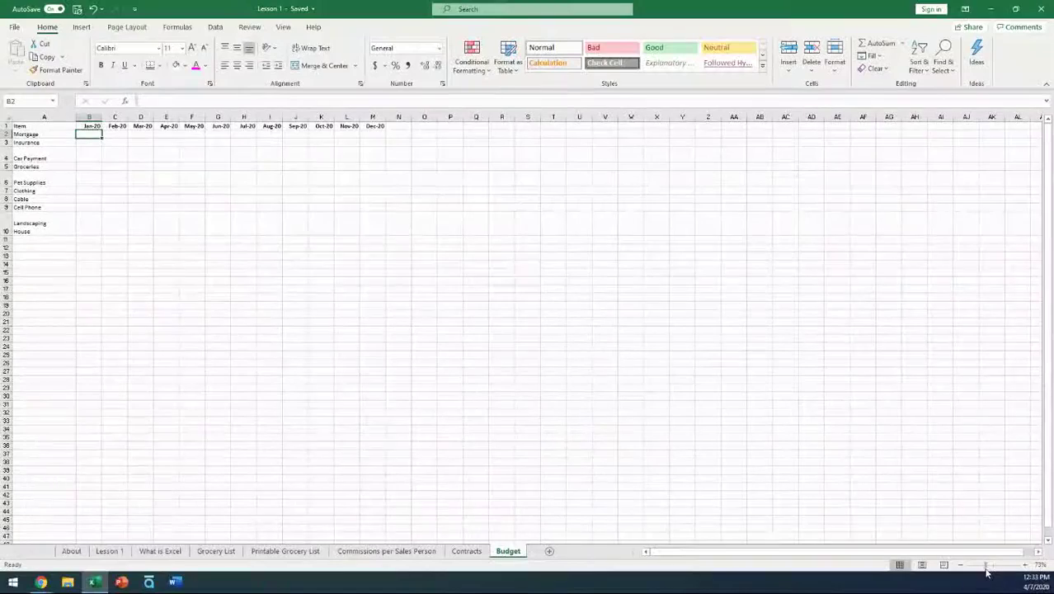
left_click(1027, 567)
left_click(1026, 566)
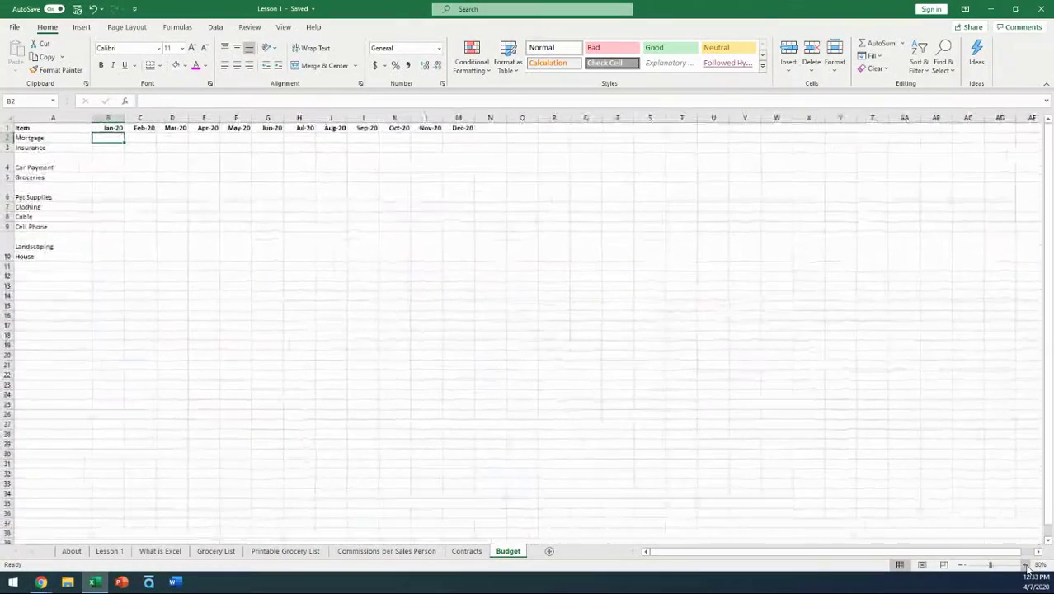
left_click(1026, 567)
left_click(1027, 567)
left_click(1027, 567)
left_click(1027, 566)
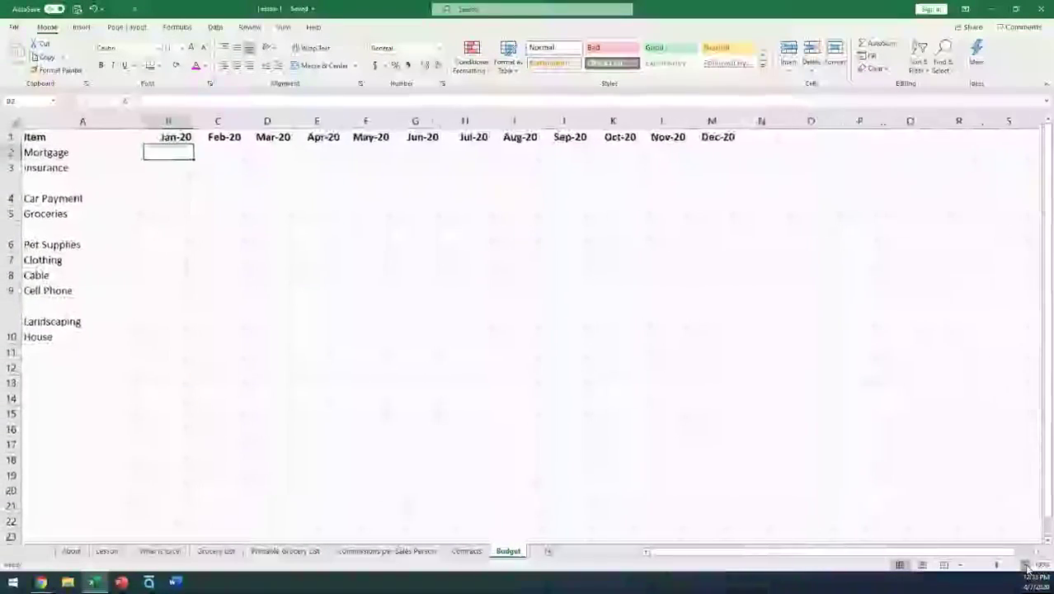
left_click(1027, 567)
left_click(1027, 566)
left_click(1027, 567)
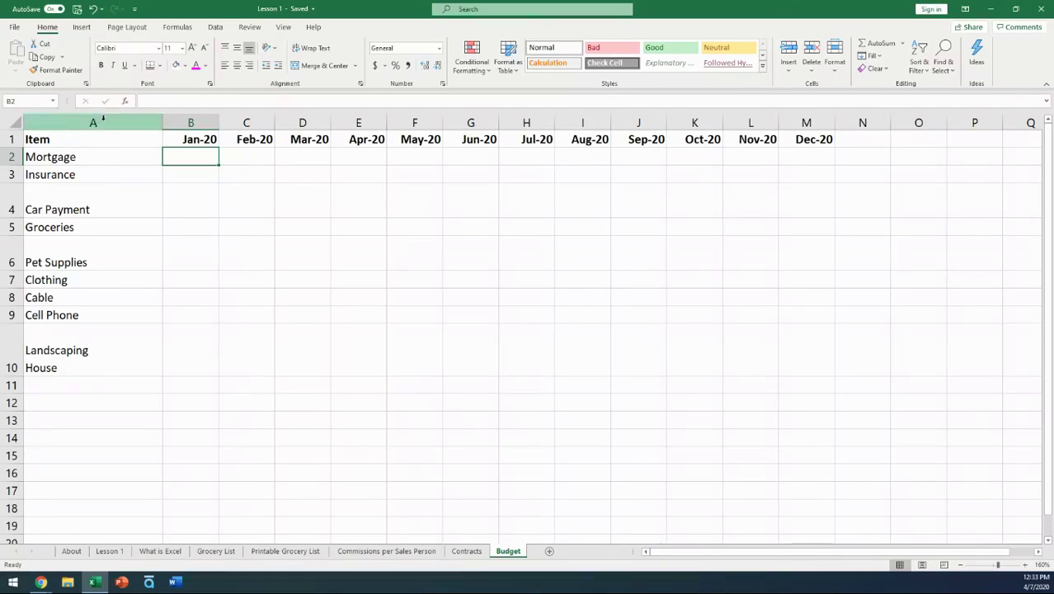
Examine the available font sizes and the font size increase and decrease commands with column A selected, leaving the formatting as it is
left_click(103, 159)
key("alt+h")
key("w")
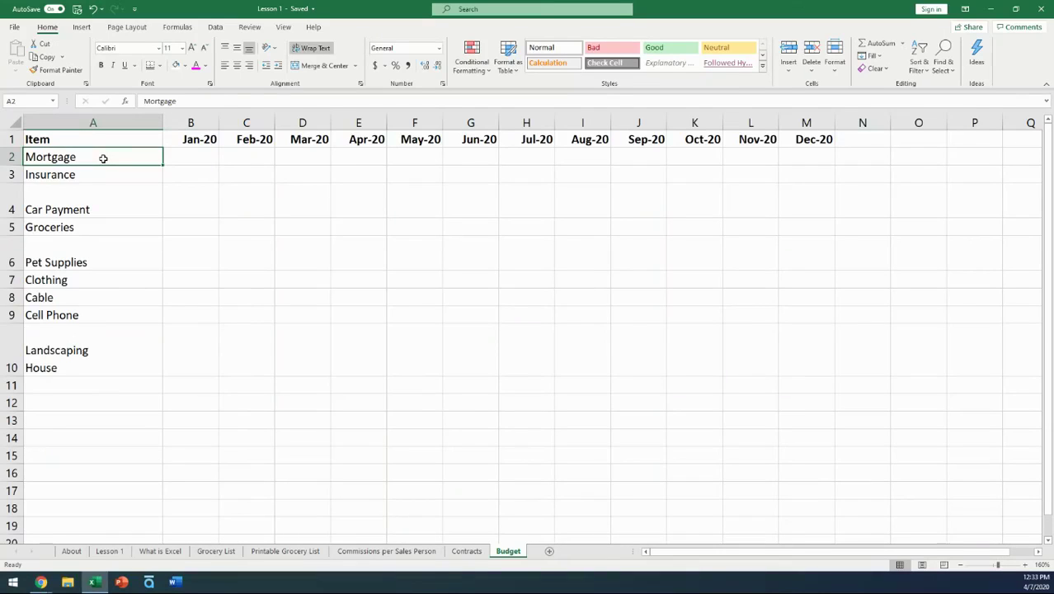
left_click(106, 124)
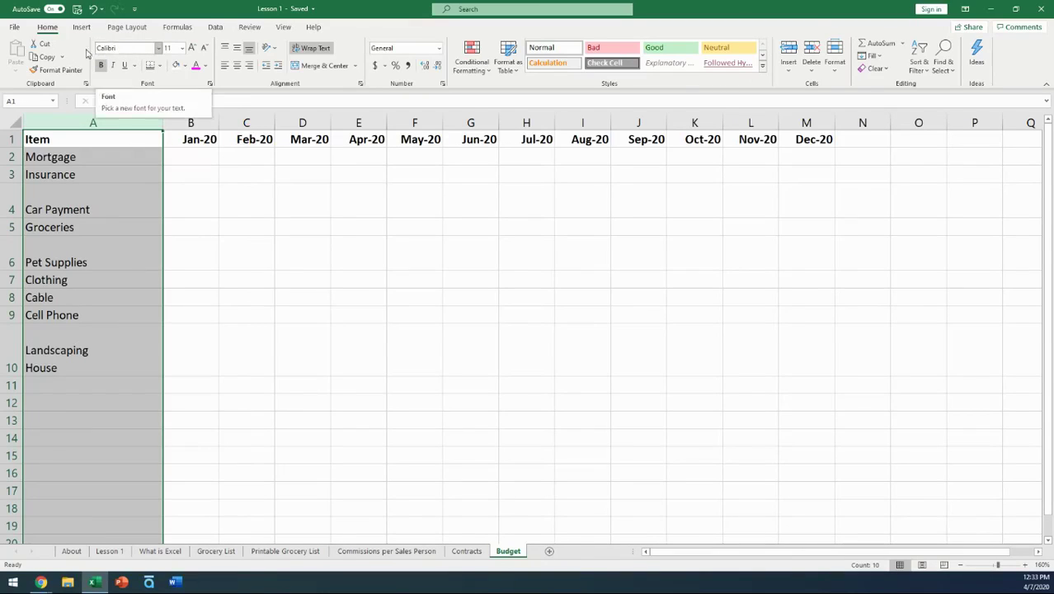
left_click(183, 49)
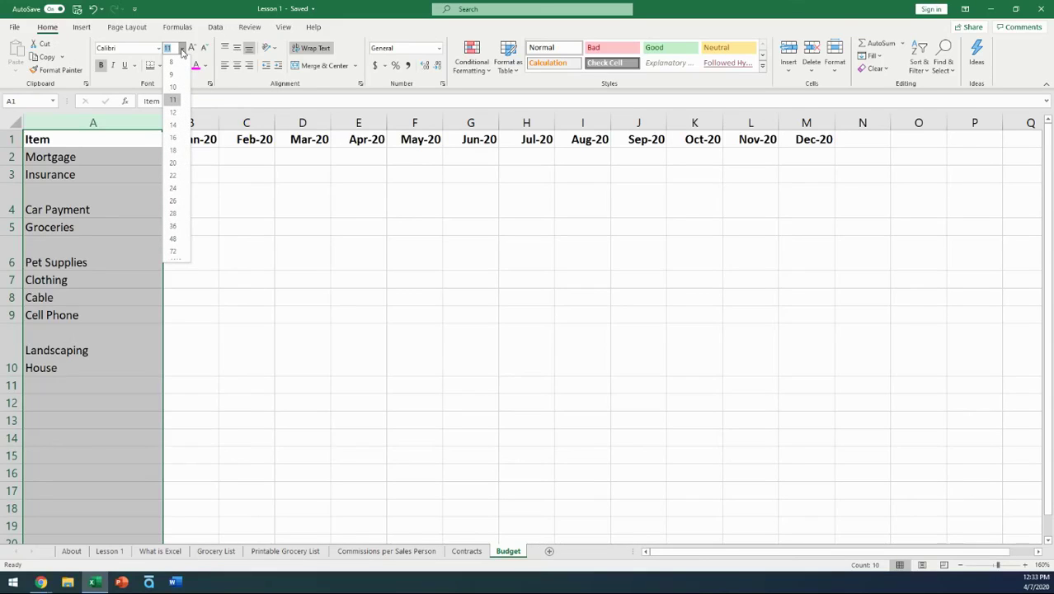
left_click(182, 50)
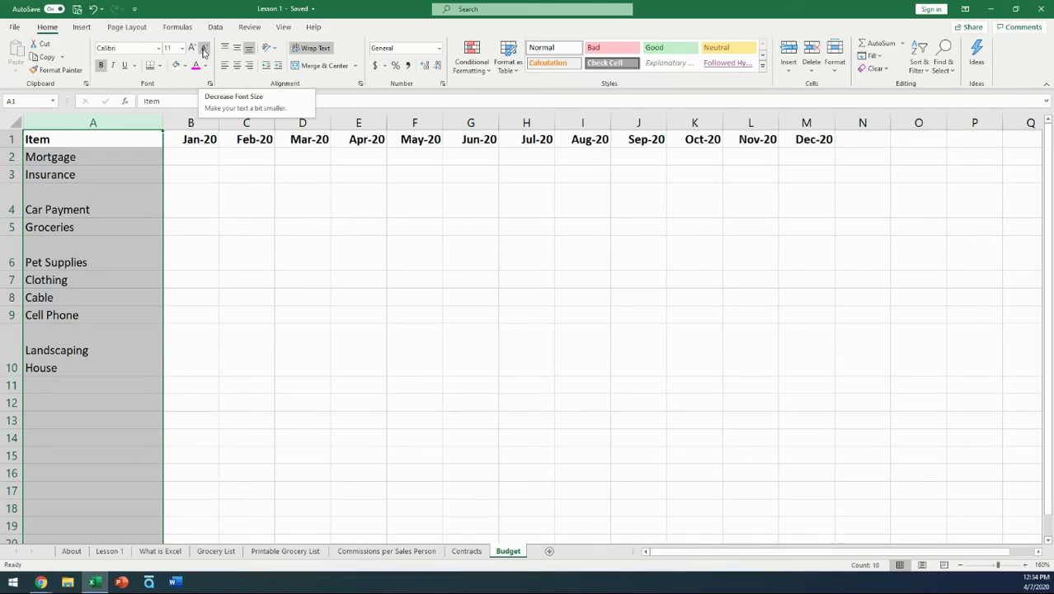
left_click(205, 253)
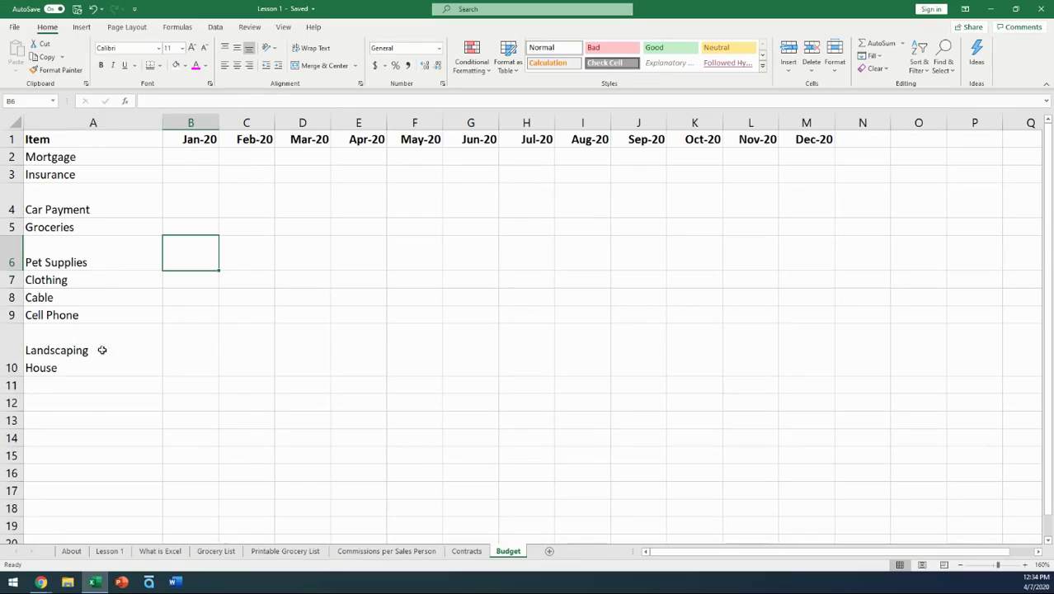
left_click(86, 158)
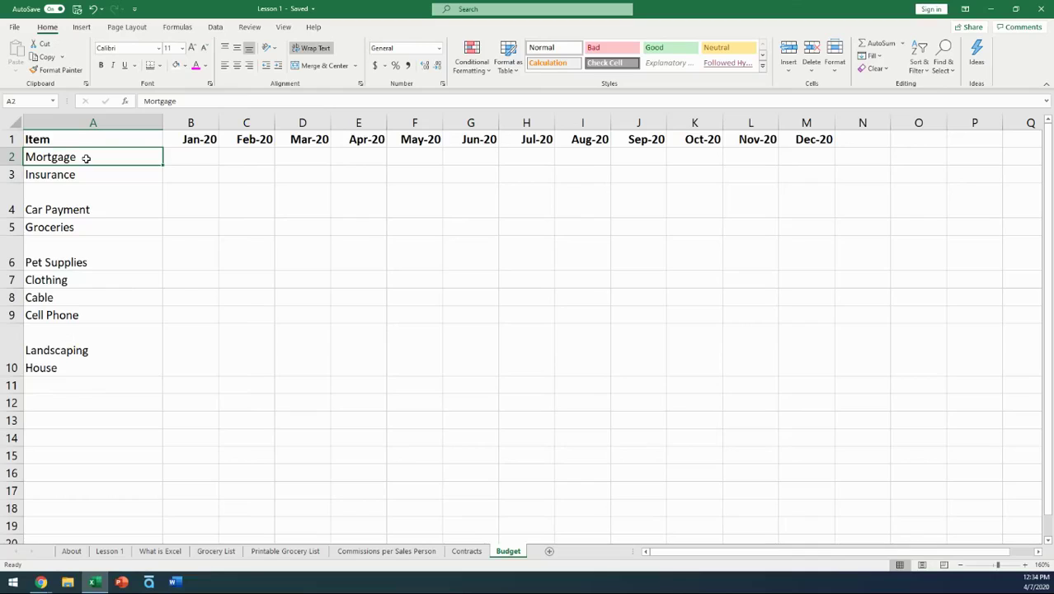
Enter 900 as the Mortgage amount for January, February and March 2020 in B2, C2 and D2
left_click(203, 158)
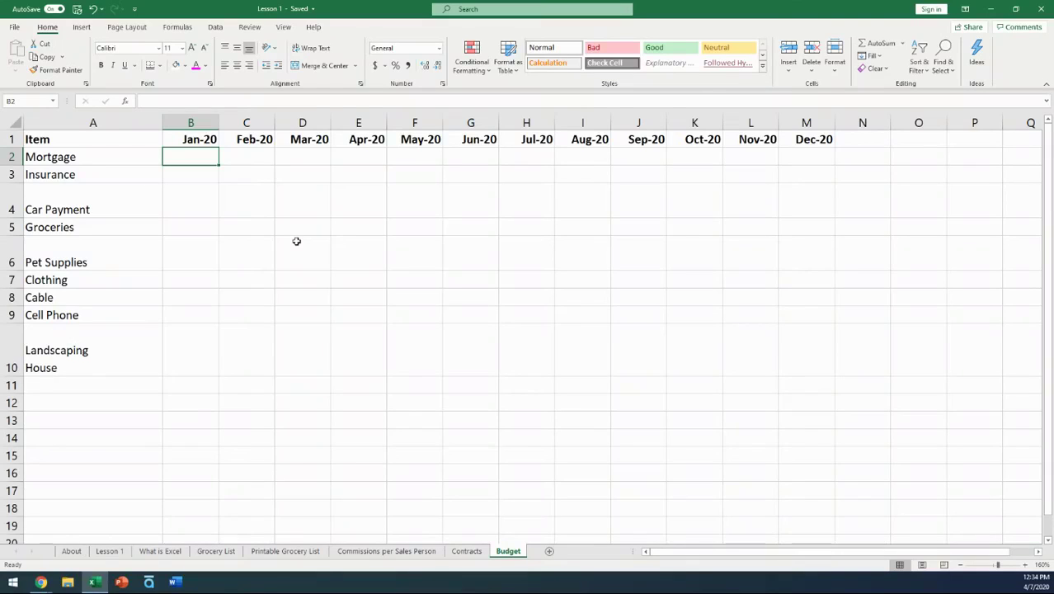
type("900")
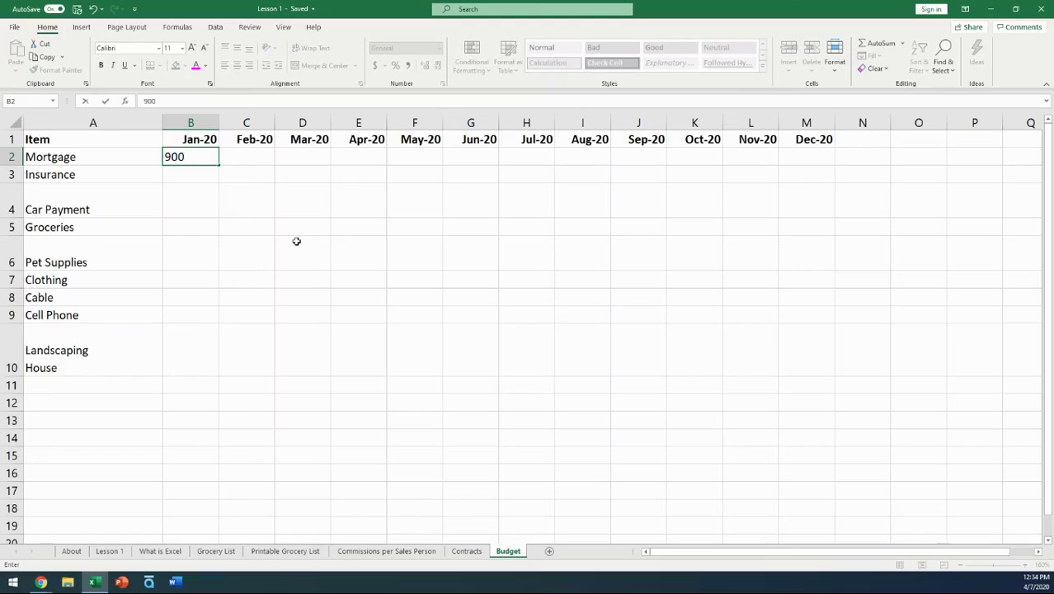
key("Return")
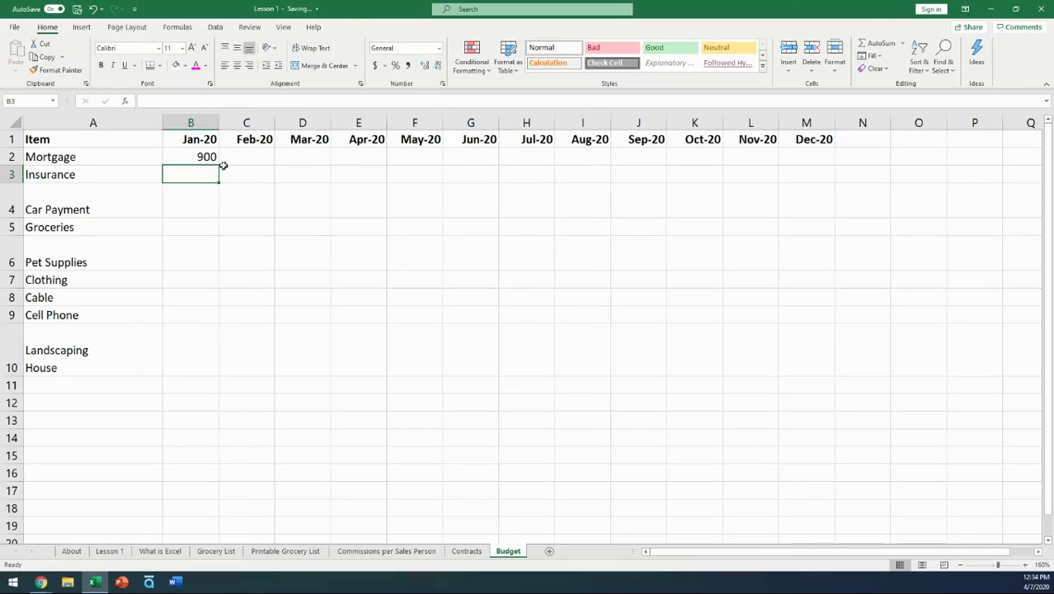
left_click(200, 156)
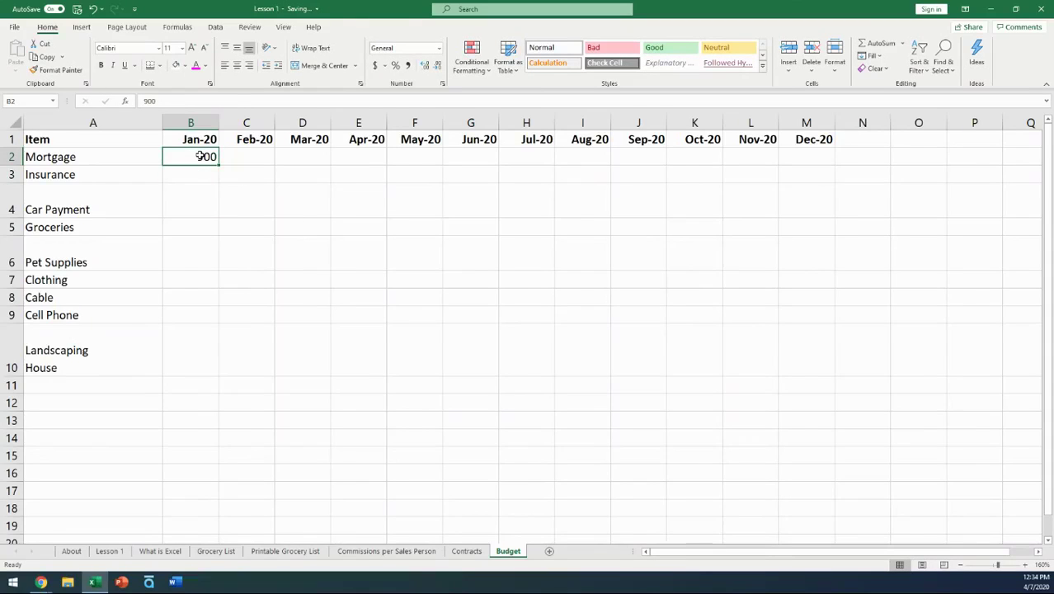
left_click(236, 156)
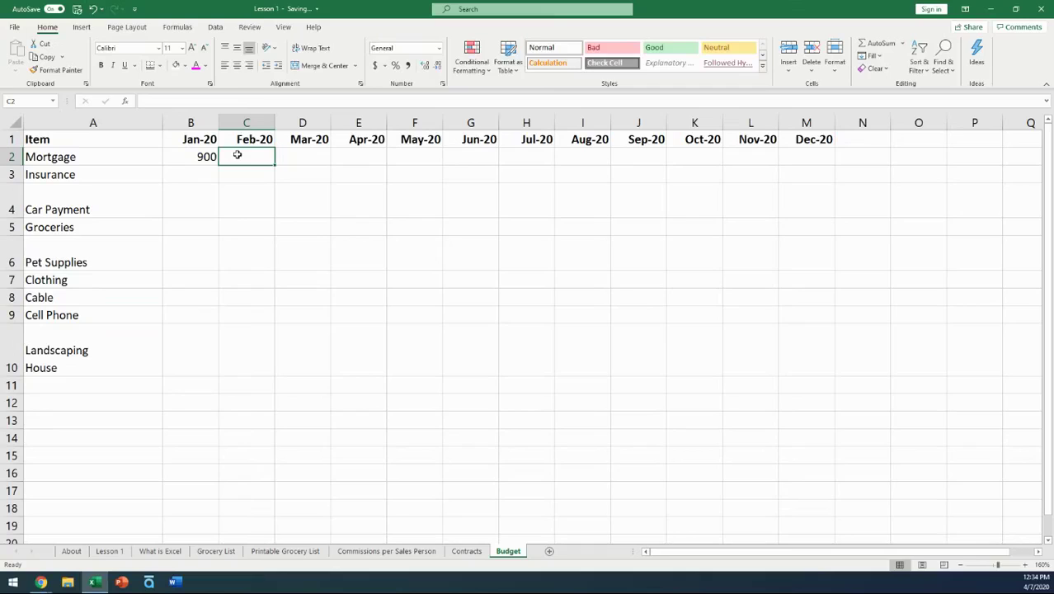
type("900")
left_click(292, 154)
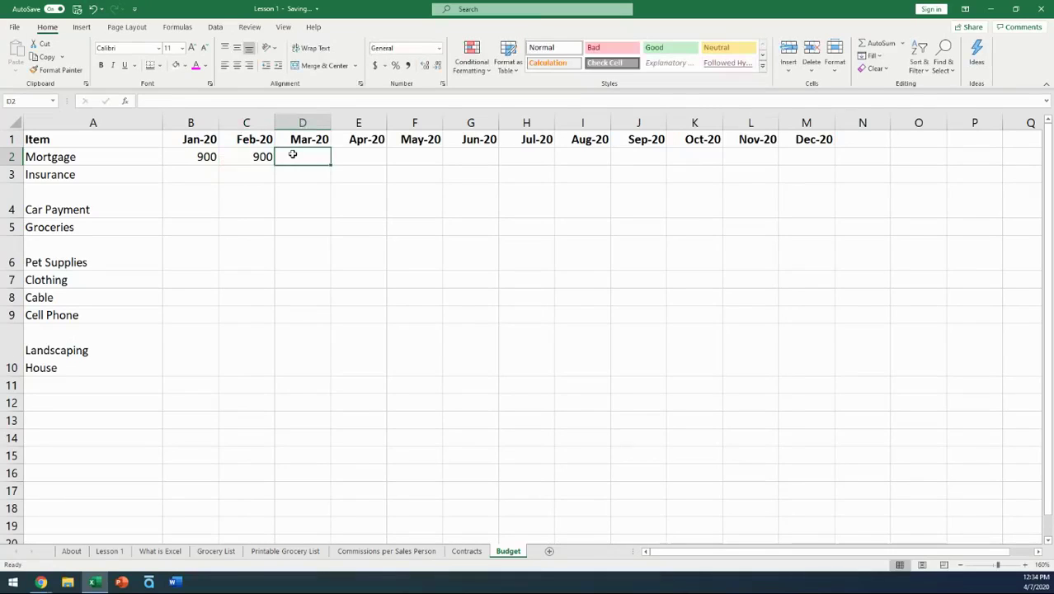
type("900")
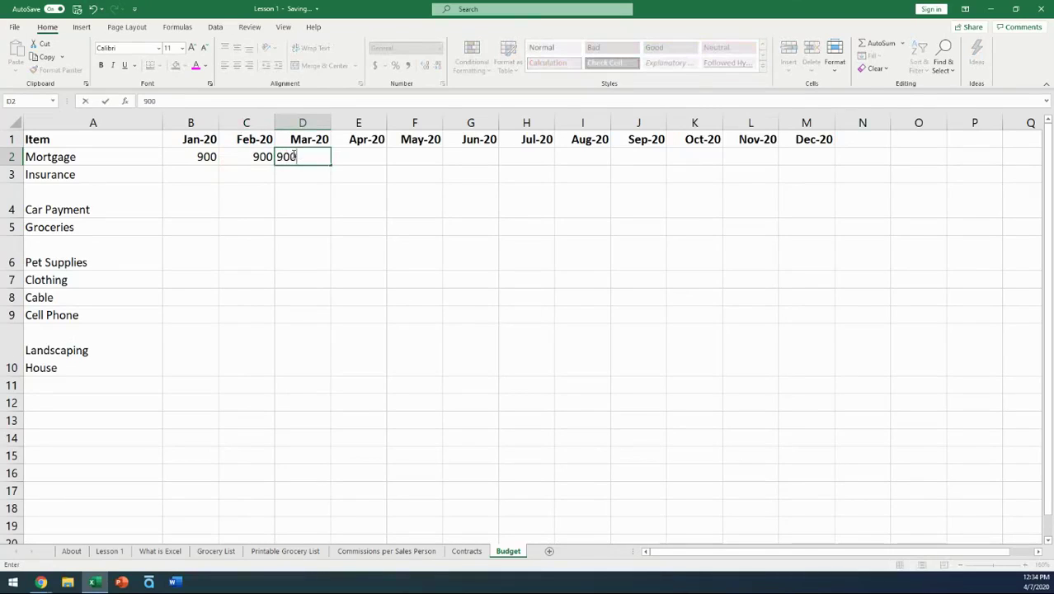
left_click(372, 158)
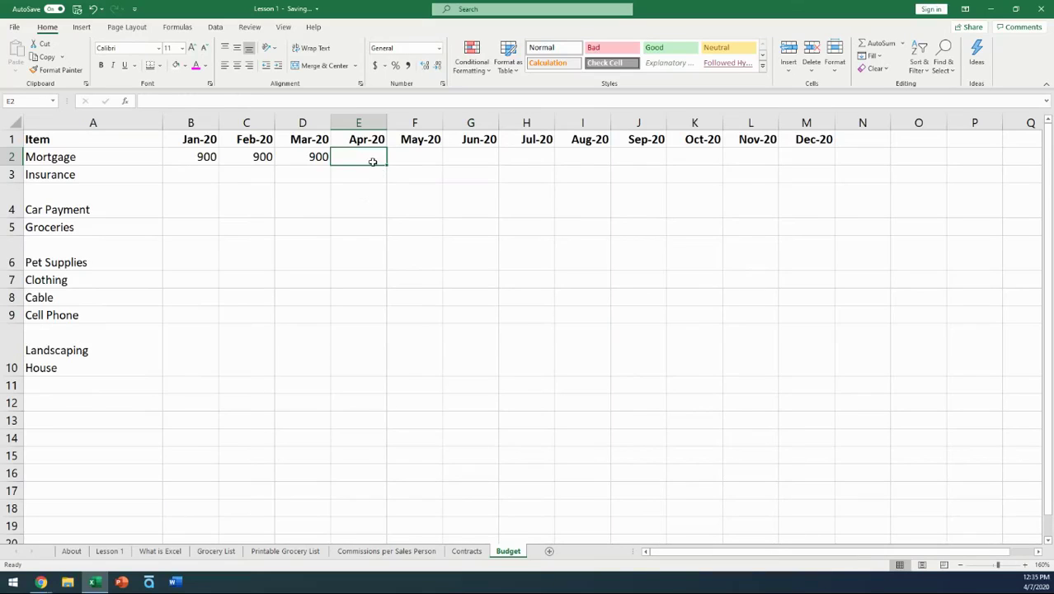
Extend the 900 mortgage amounts in B2:D2 across row 2 through December 2020 in M2
left_click(198, 157)
left_click_drag(198, 156, 296, 157)
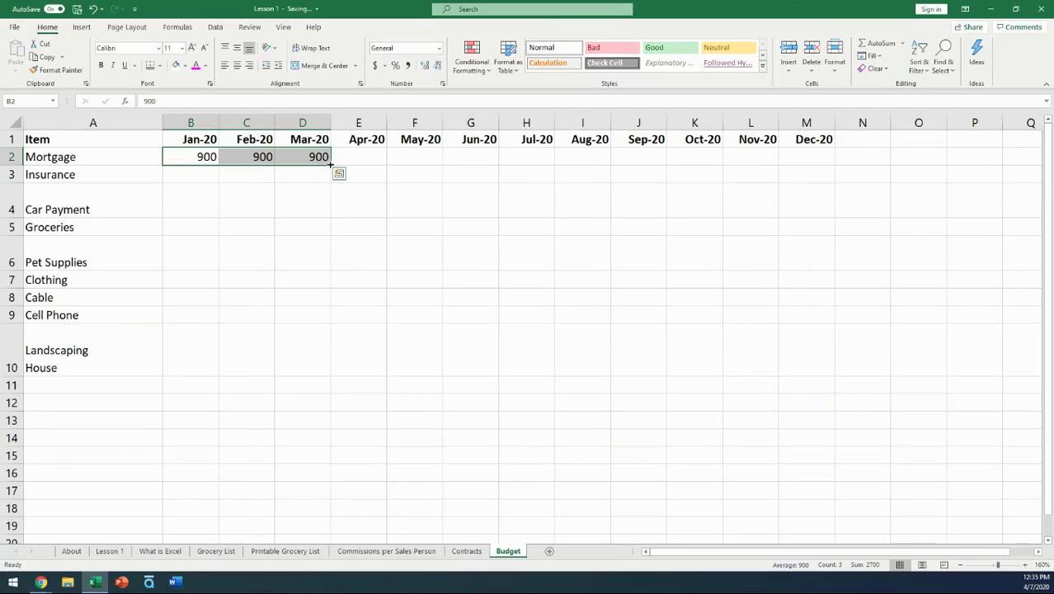
left_click_drag(331, 165, 818, 165)
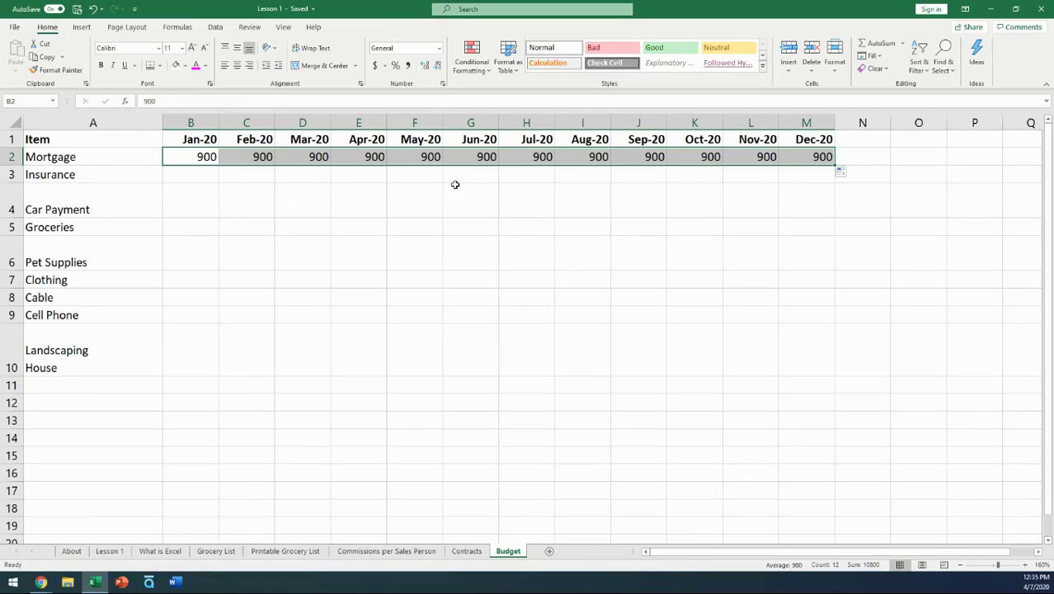
Enter 250 as the Insurance amount for January, February and March 2020 in B3, C3 and D3
left_click(191, 173)
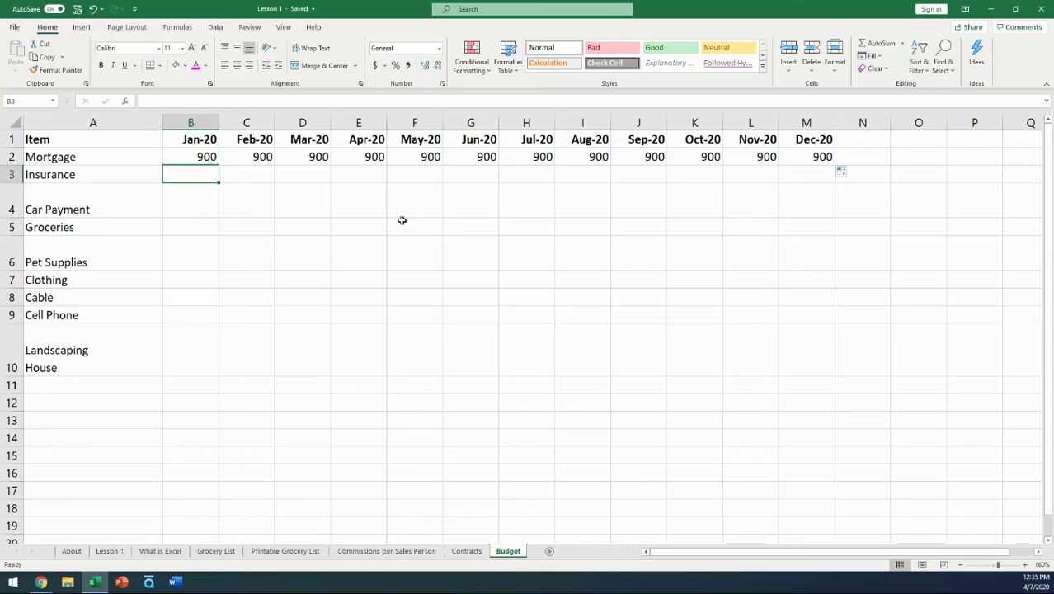
type("250")
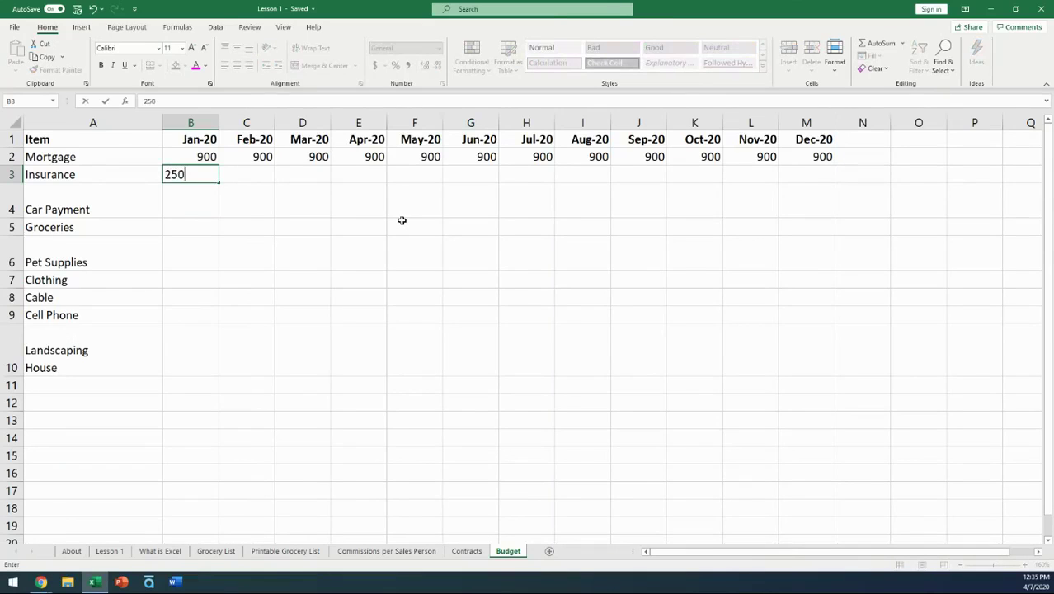
key("Tab")
type("250")
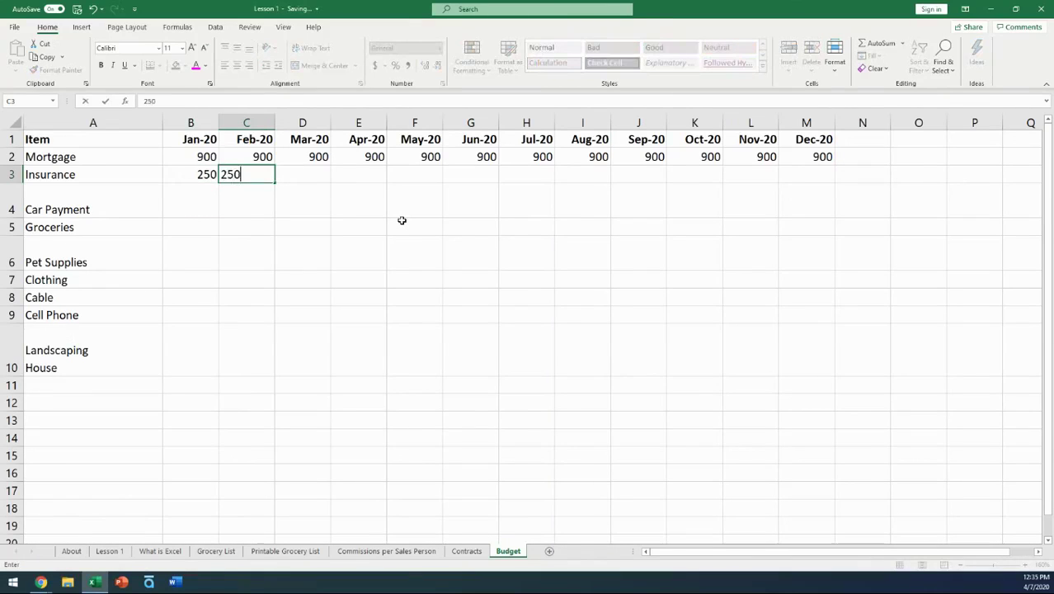
key("Tab")
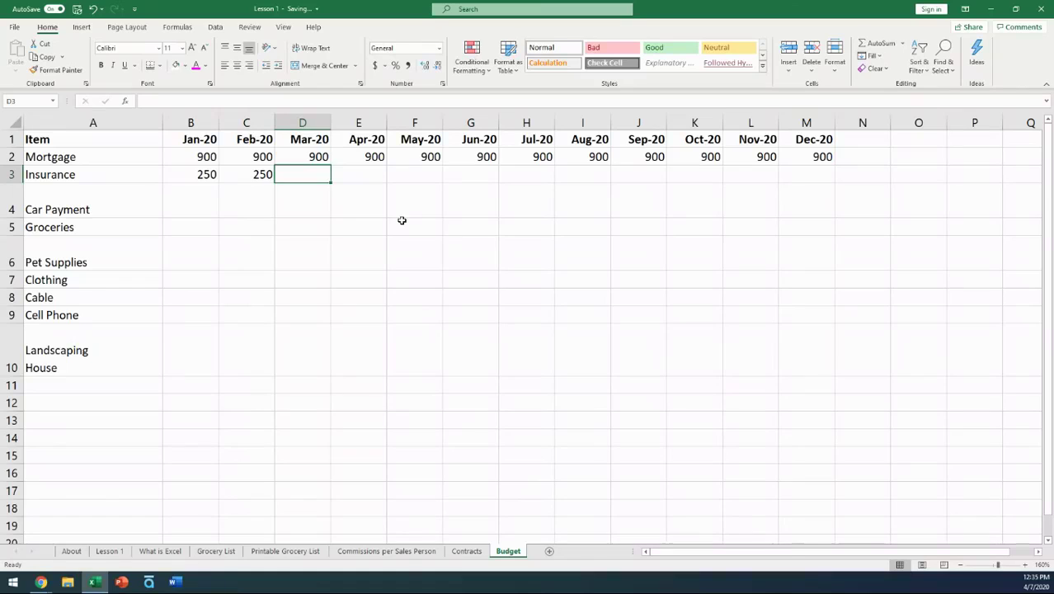
type("250")
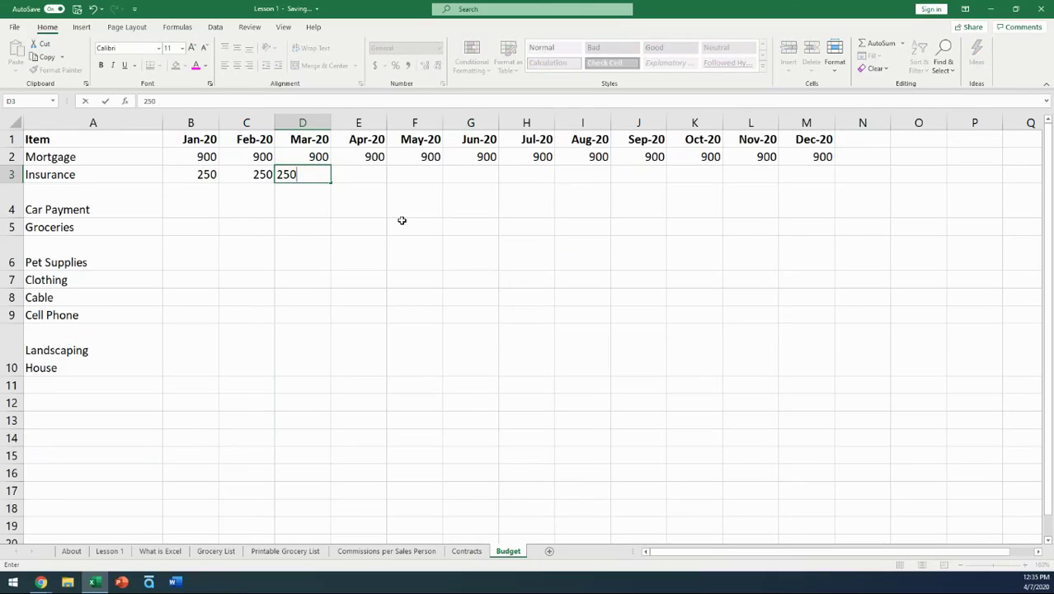
Enter 500 as the Car Payment amount for January, February and March 2020 in B4, C4 and D4
left_click(192, 200)
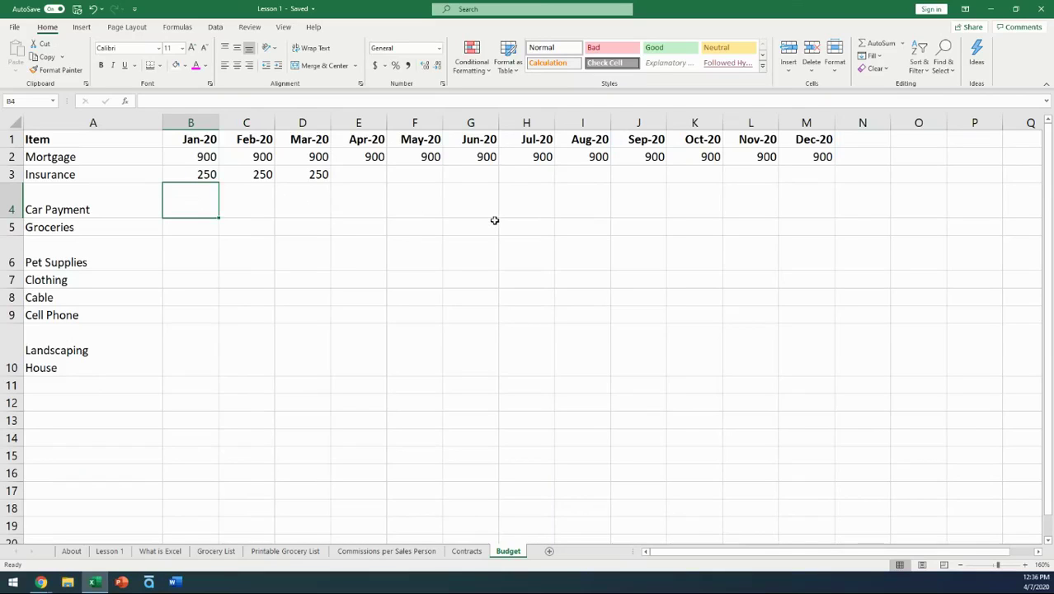
type("500")
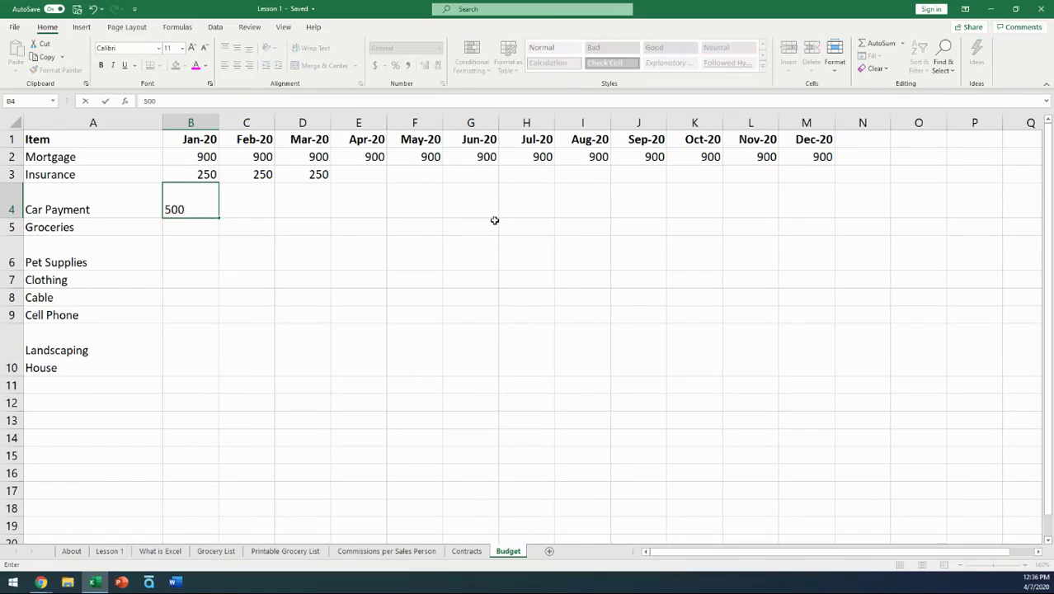
key("Tab")
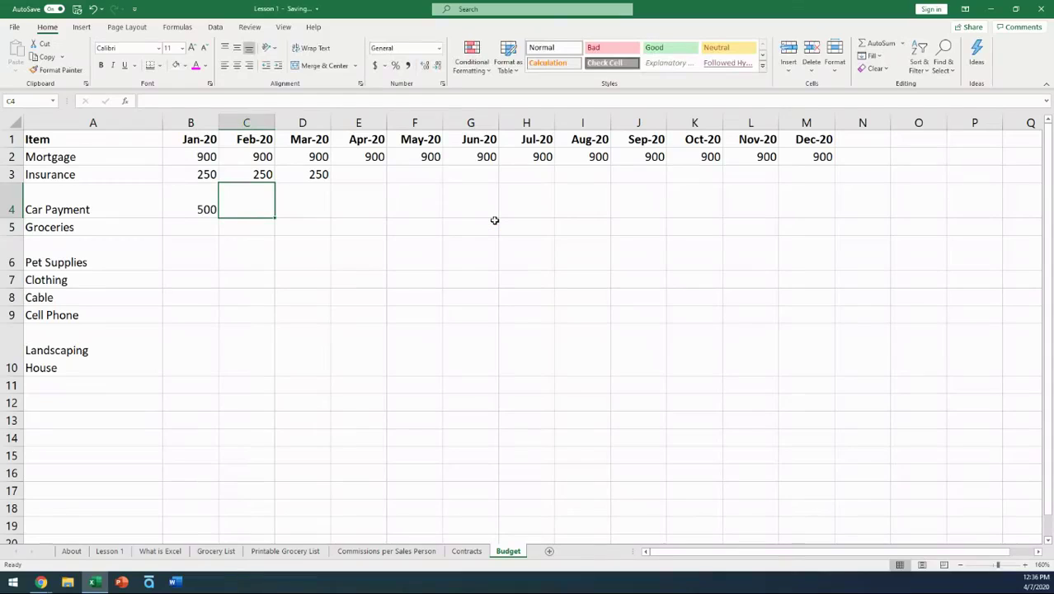
type("500")
key("Tab")
type("500")
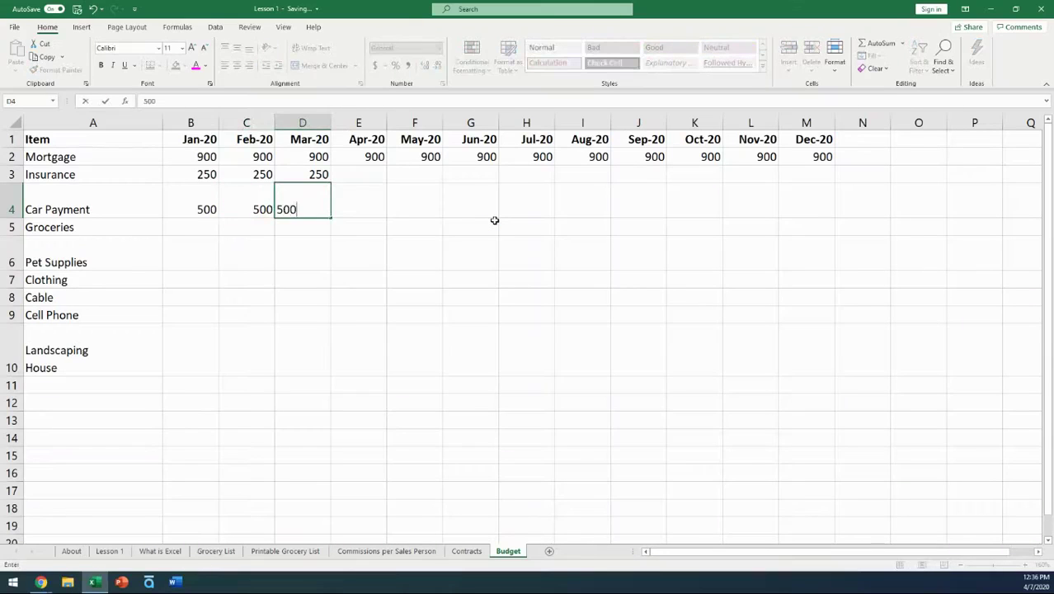
key("Return")
Enter the Groceries amounts in row 5: 300 for January, 300 for February and 400 for March 2020
left_click(208, 227)
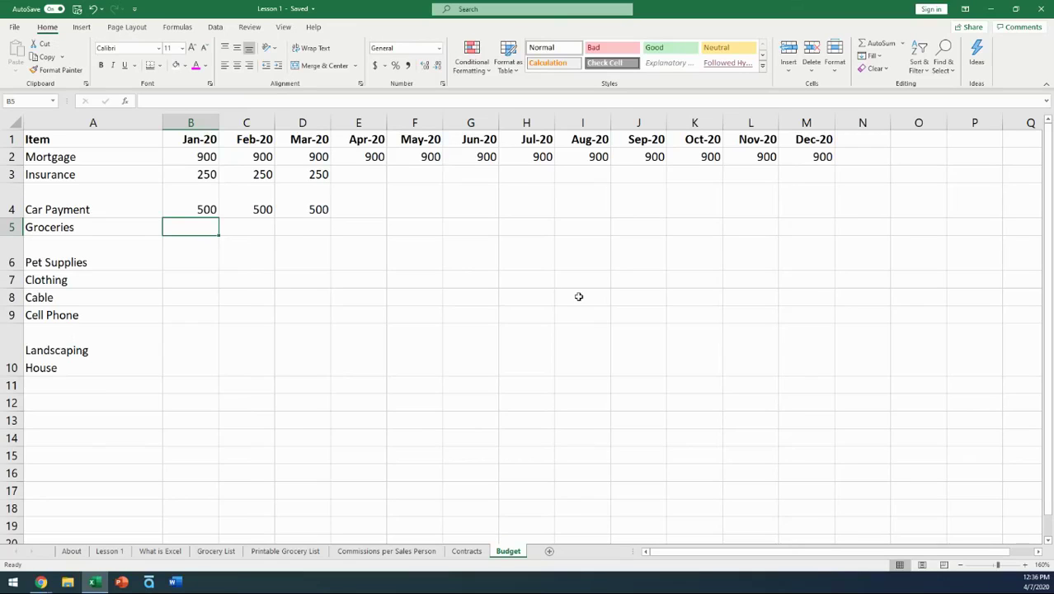
type("300")
key("Tab")
type("300")
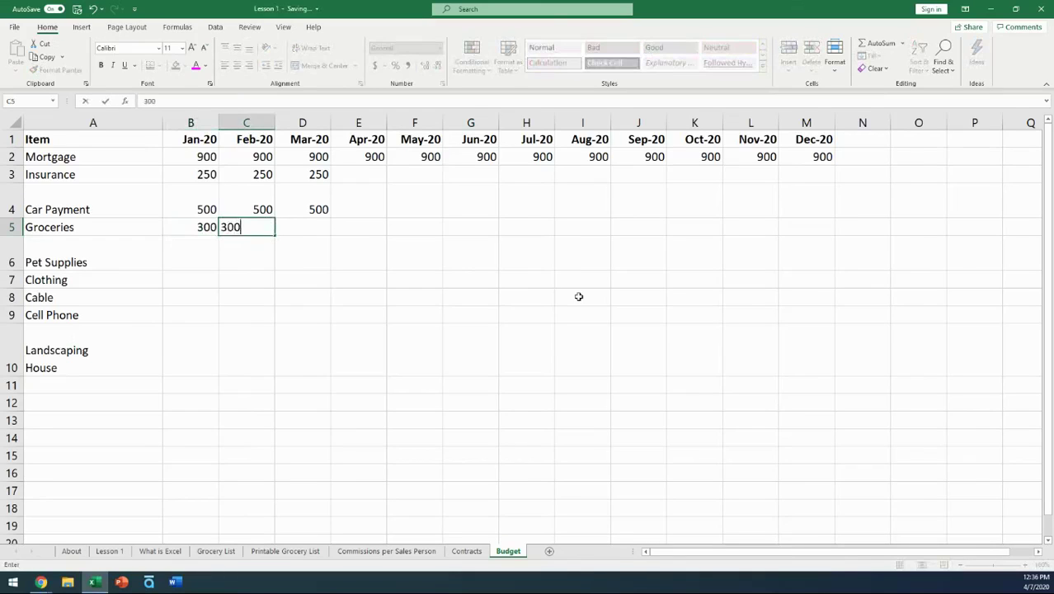
key("Tab")
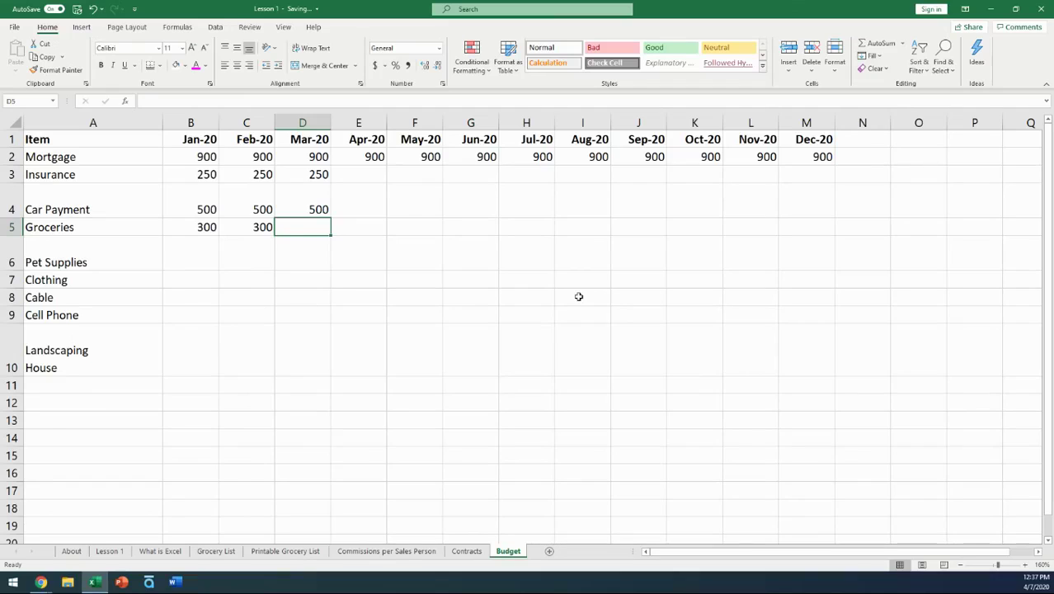
type("400")
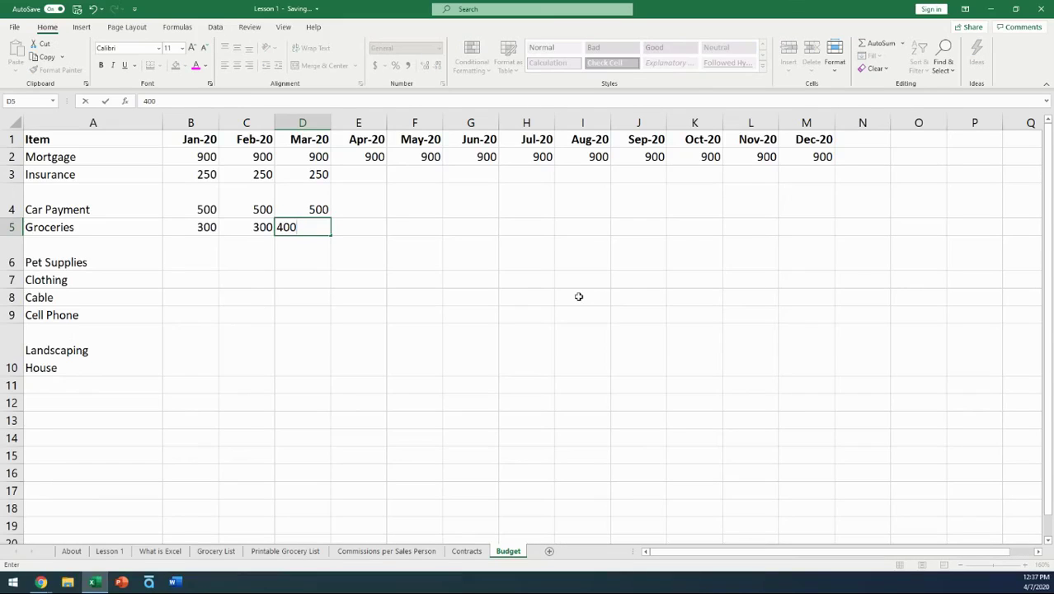
key("Return")
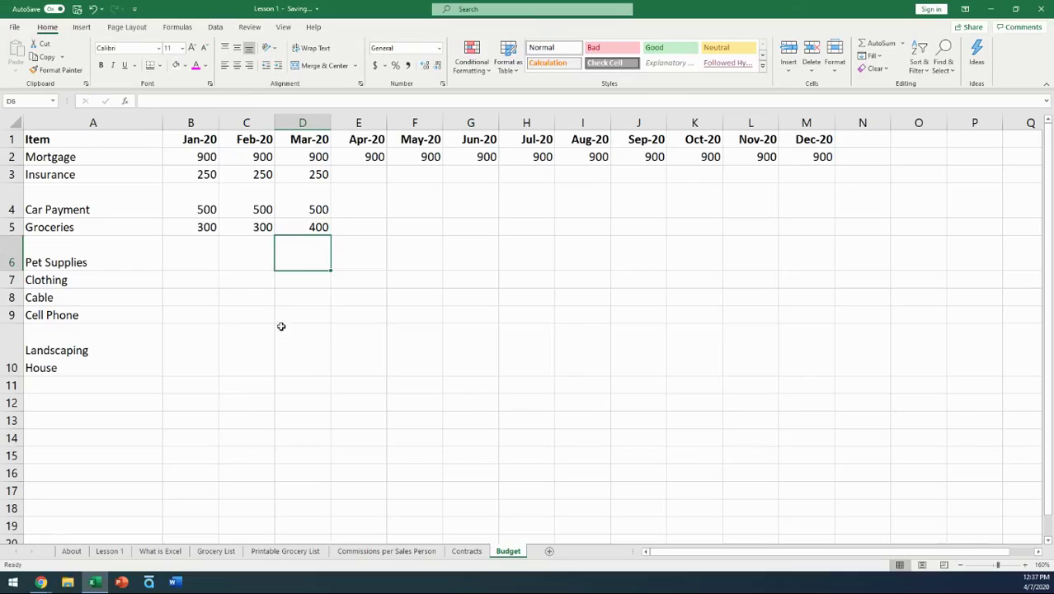
Enter 100 as the Pet Supplies amount for January, February and March 2020 in B6, C6 and D6
left_click(213, 259)
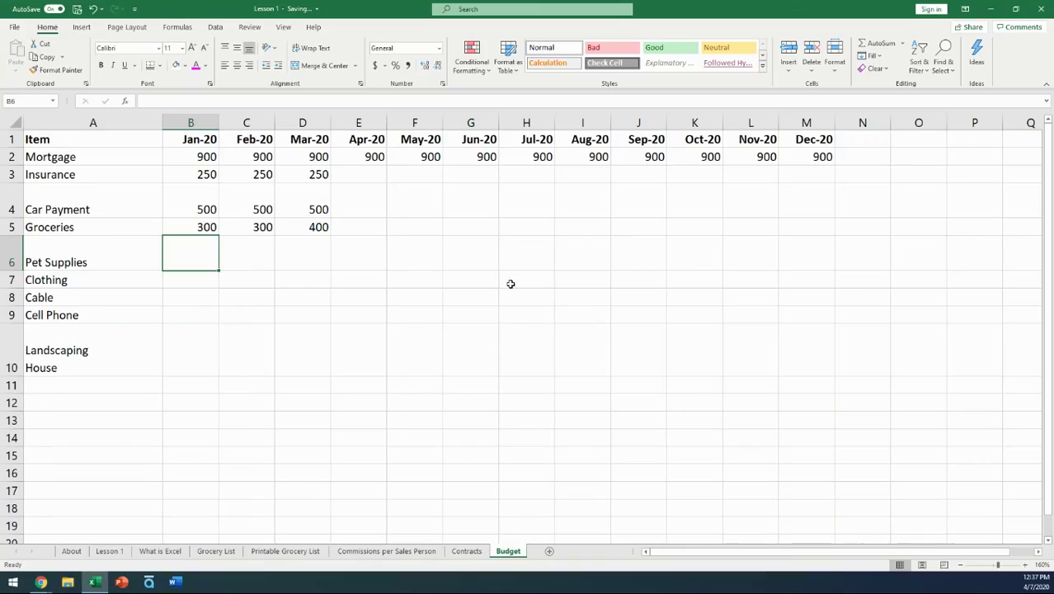
type("100")
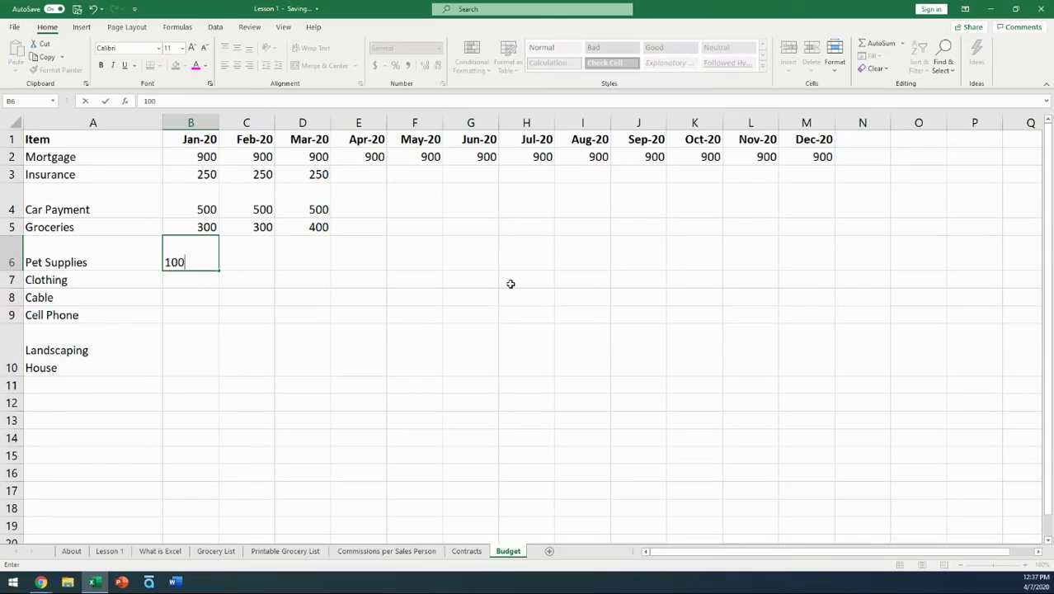
key("Tab")
type("100")
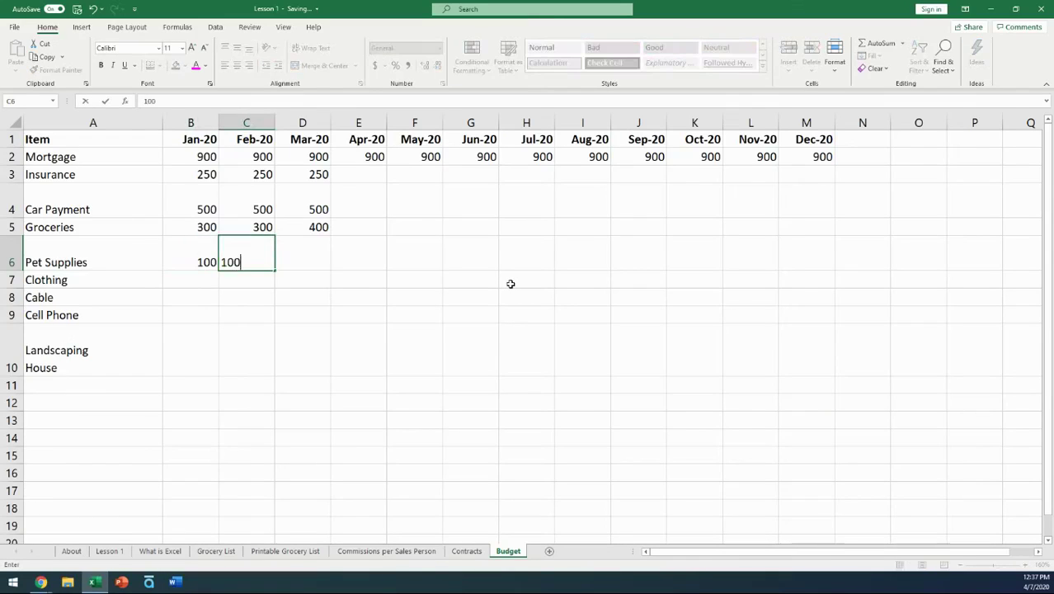
key("Tab")
type("100")
key("Down")
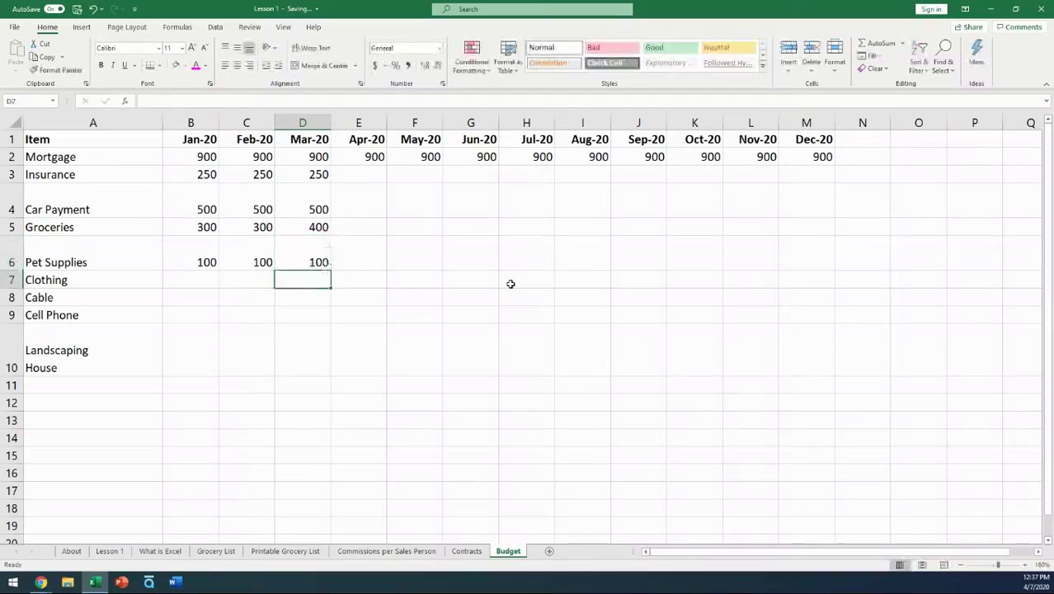
Enter 0 as the Clothing amount for January, February and March 2020 in B7, C7 and D7
left_click(195, 280)
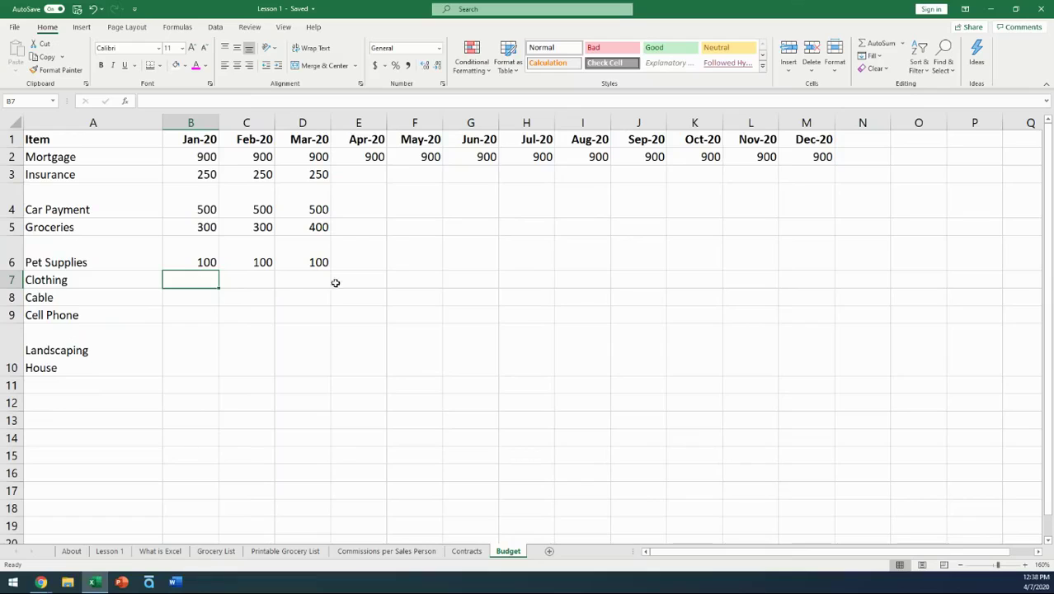
type("0")
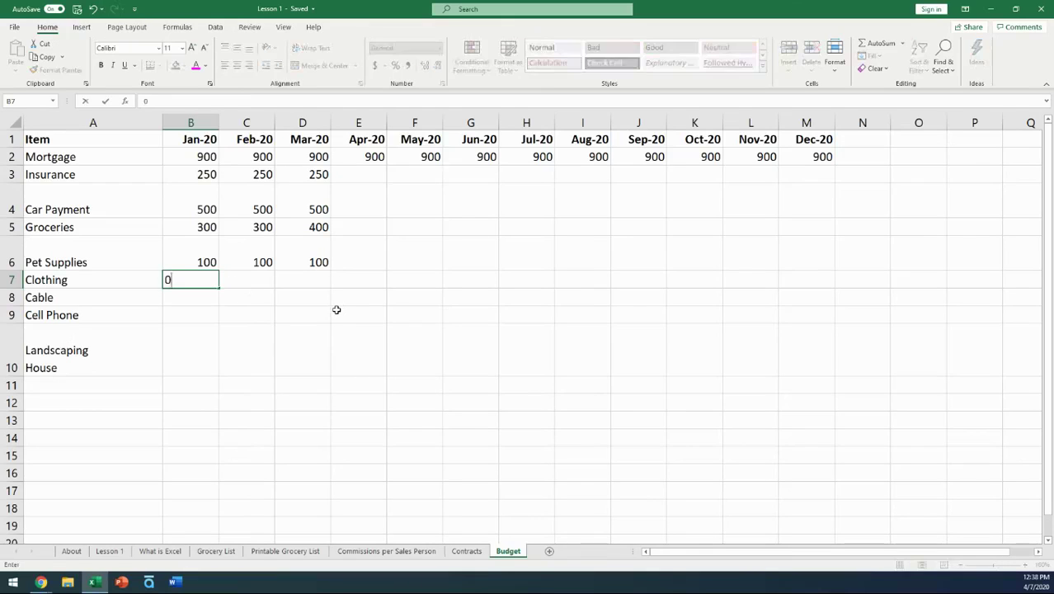
key("Tab")
type("0")
key("Tab")
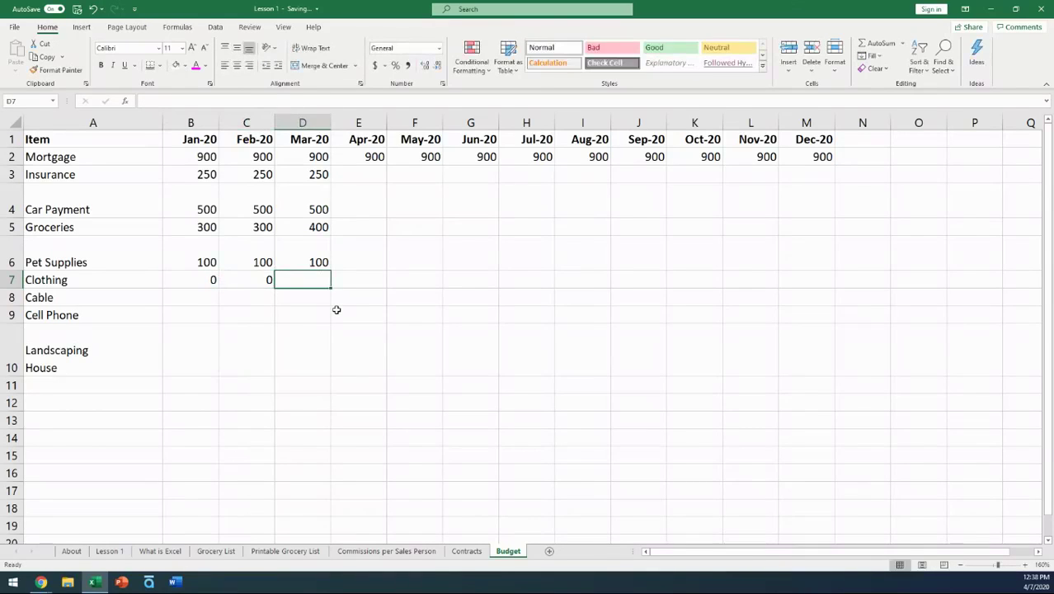
type("0")
key("Return")
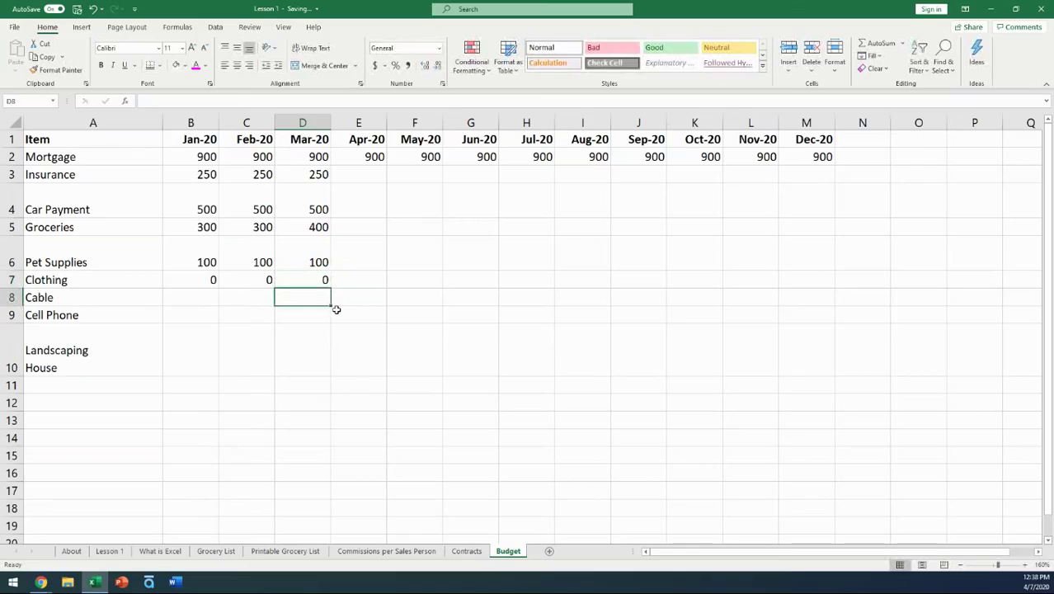
Enter 125 as the Cable amount for January, February and March 2020 in B8, C8 and D8
key("Left")
key("Left")
key("Left")
key("Right")
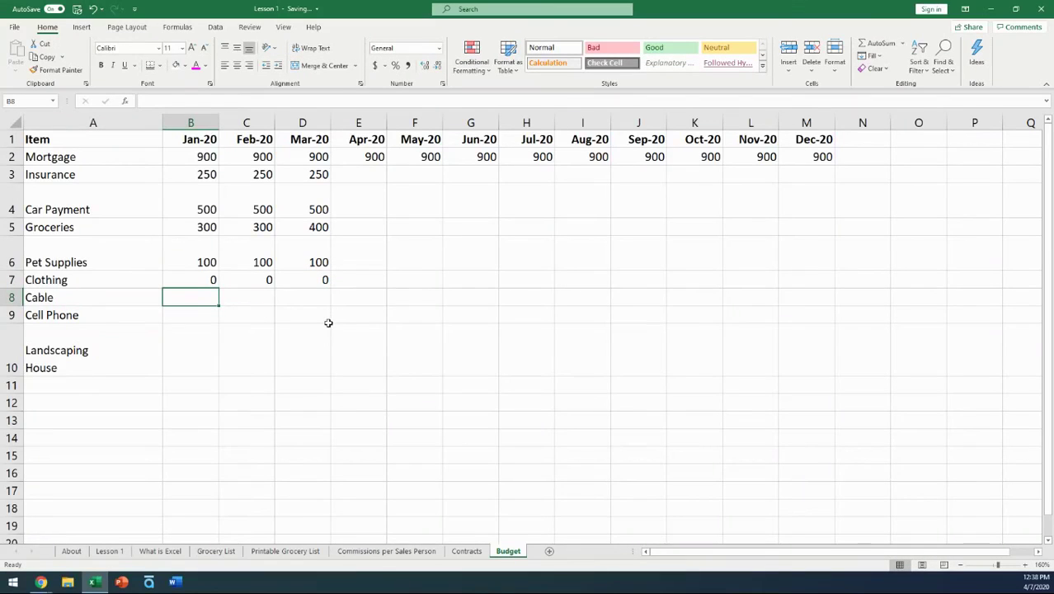
type("125")
key("Right")
type("125")
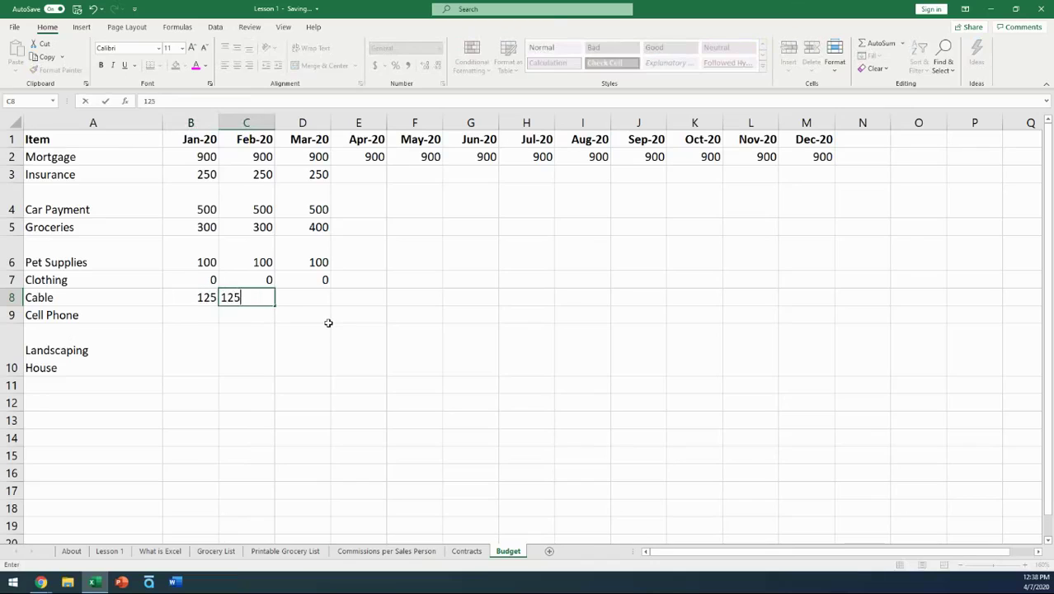
key("Right")
type("125")
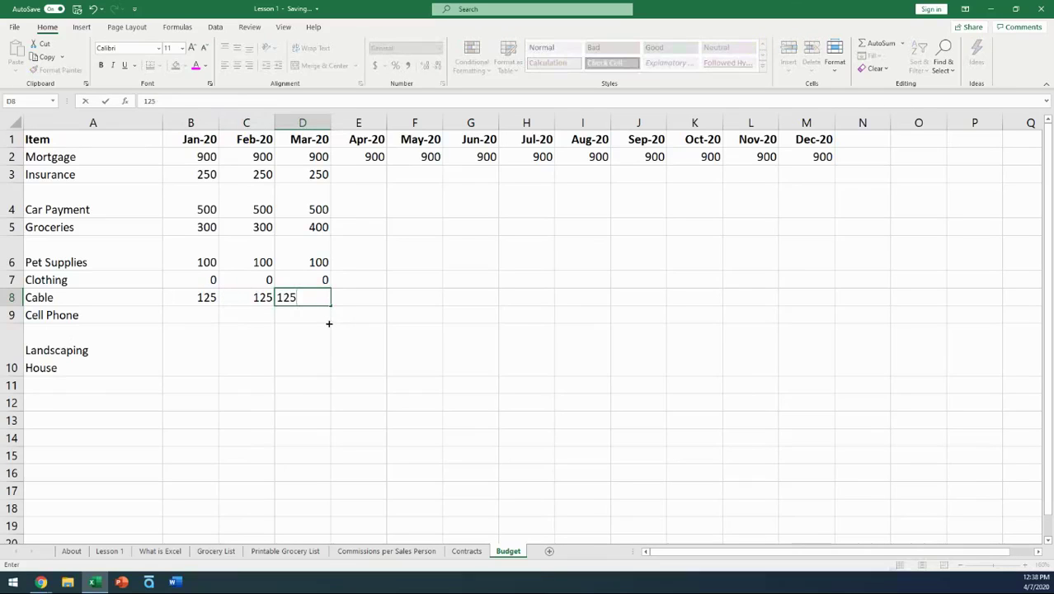
key("Return")
Enter 120 as the Cell Phone amount for January, February and March 2020 in B9, C9 and D9
key("Left")
key("Left")
type("120")
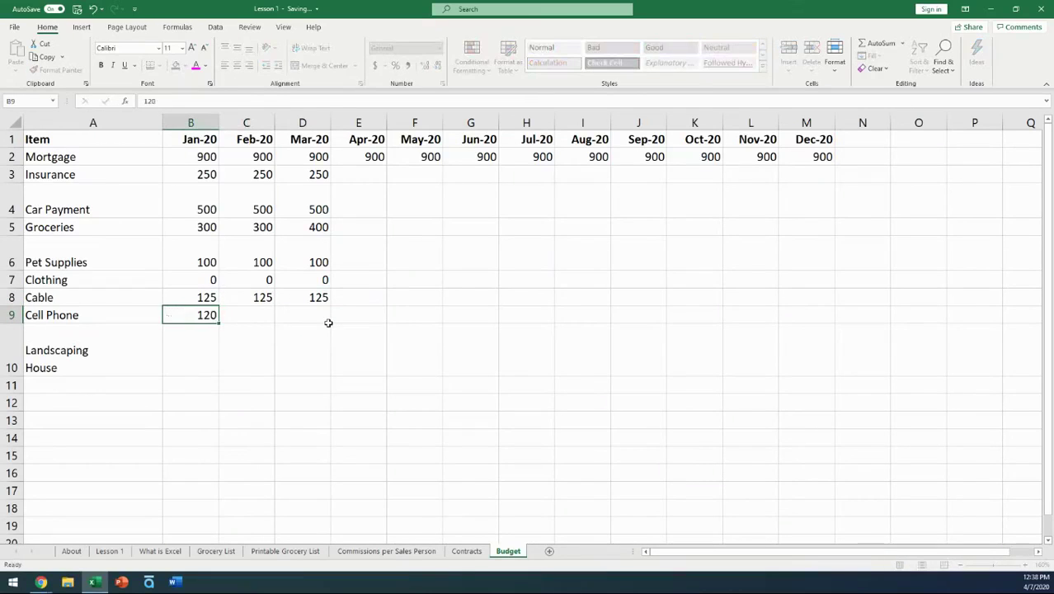
key("Right")
type("120")
key("Right")
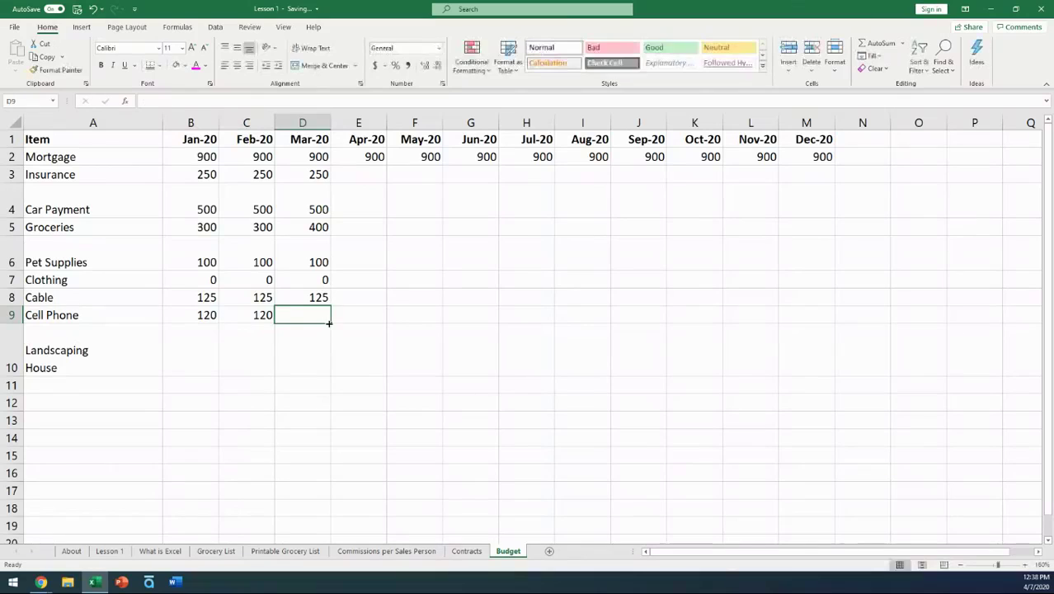
type("120")
key("Return")
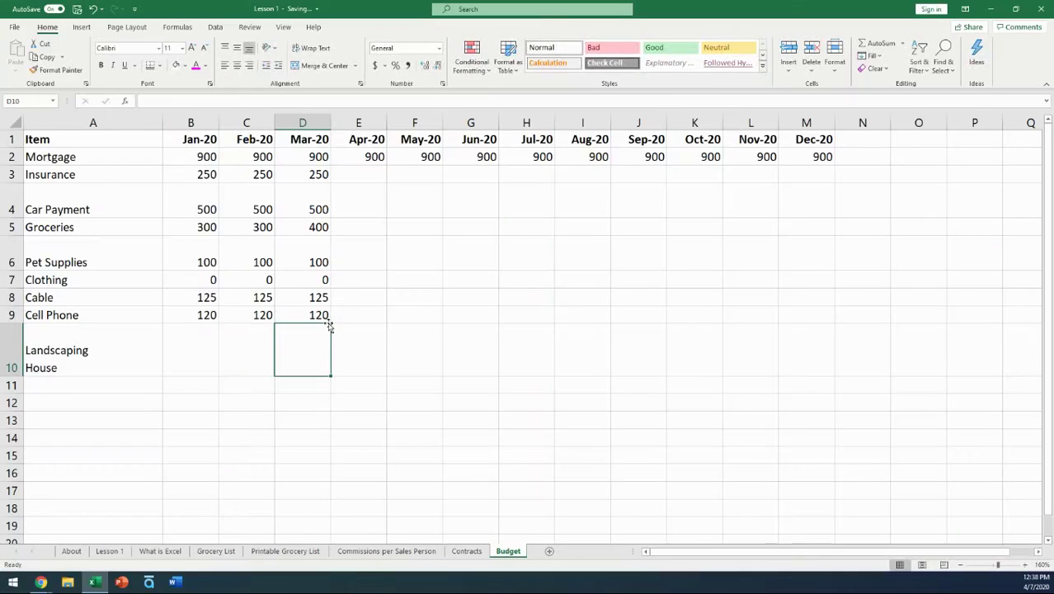
key("Left")
key("Left")
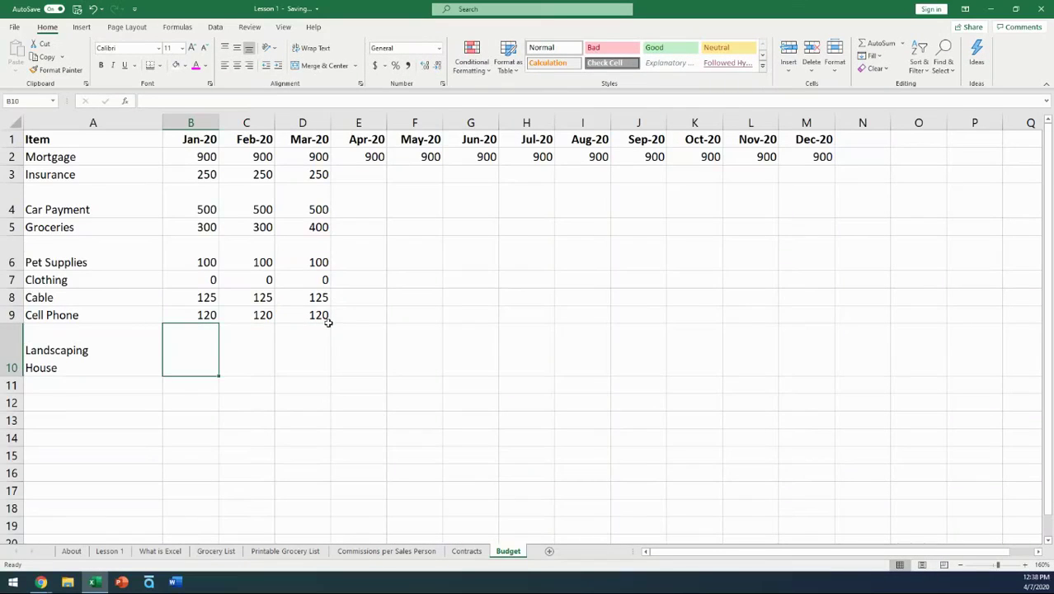
key("Down")
key("Up")
key("Right")
key("Right")
key("Right")
key("Right")
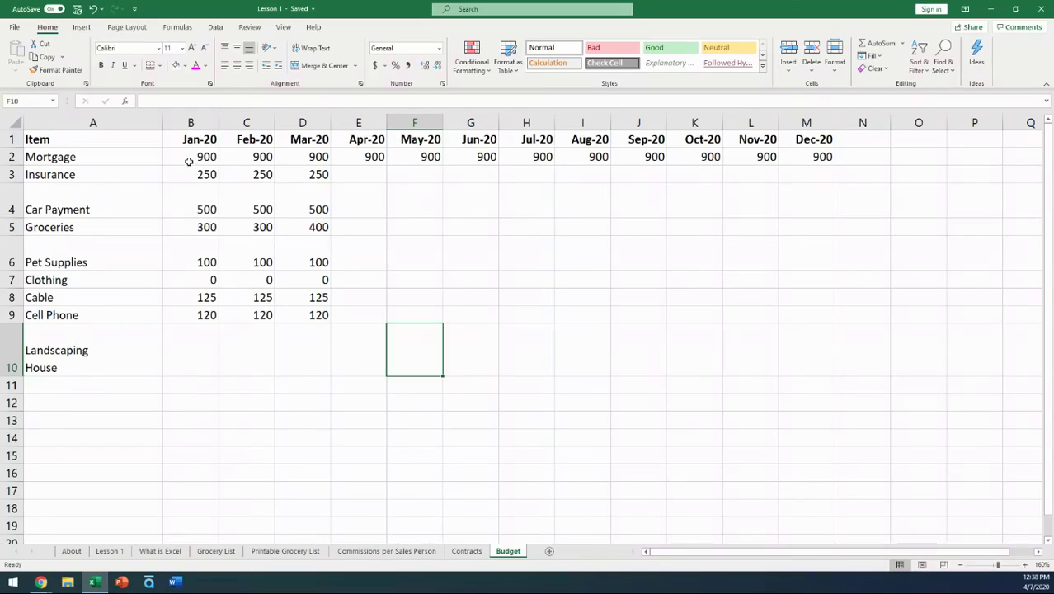
Apply the dollar Accounting number format to the Mortgage amounts in B2:M2 and review the other available number formats without changing it
left_click(187, 157)
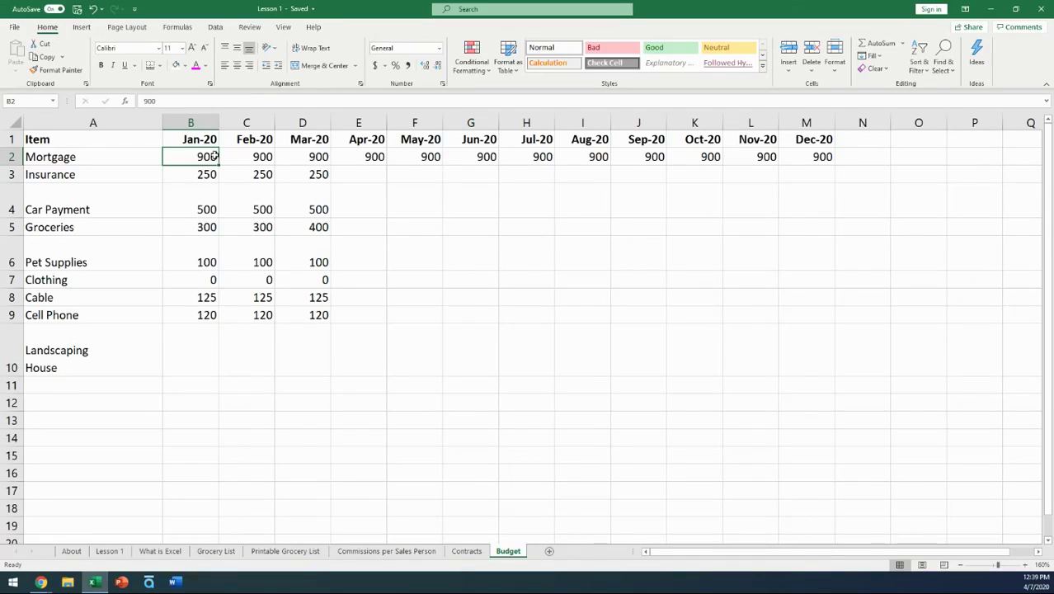
mouse_move(214, 156)
left_mouse_down()
mouse_move(491, 166)
mouse_move(805, 156)
mouse_move(841, 173)
left_mouse_up()
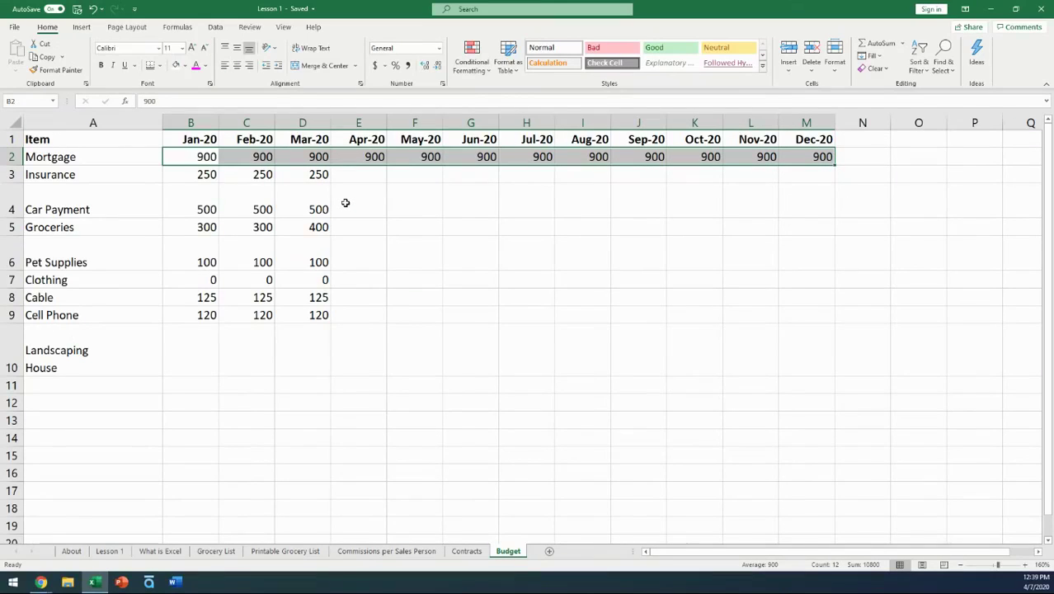
left_click(375, 66)
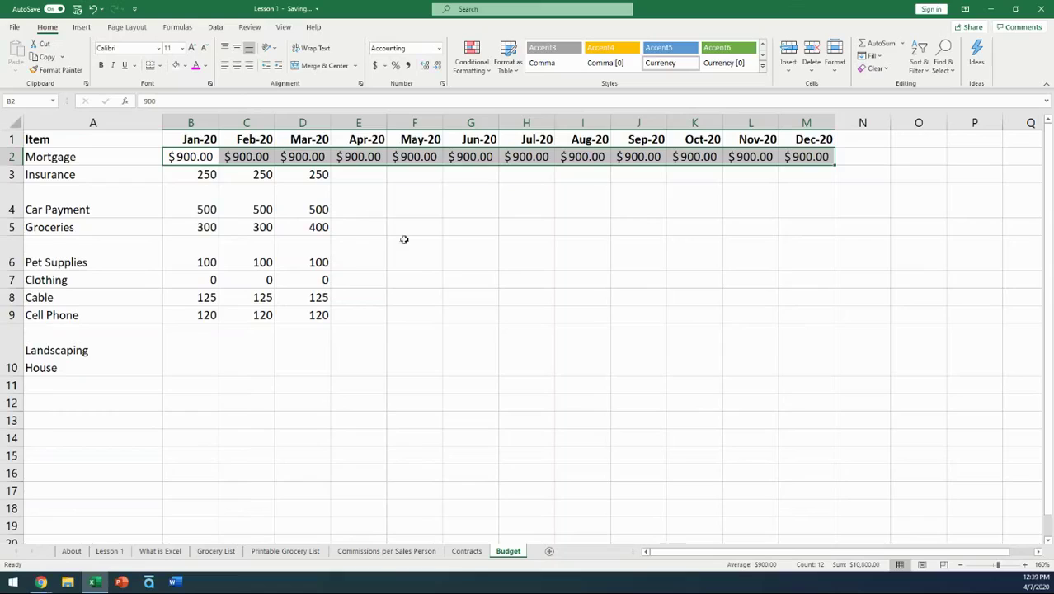
left_click(441, 50)
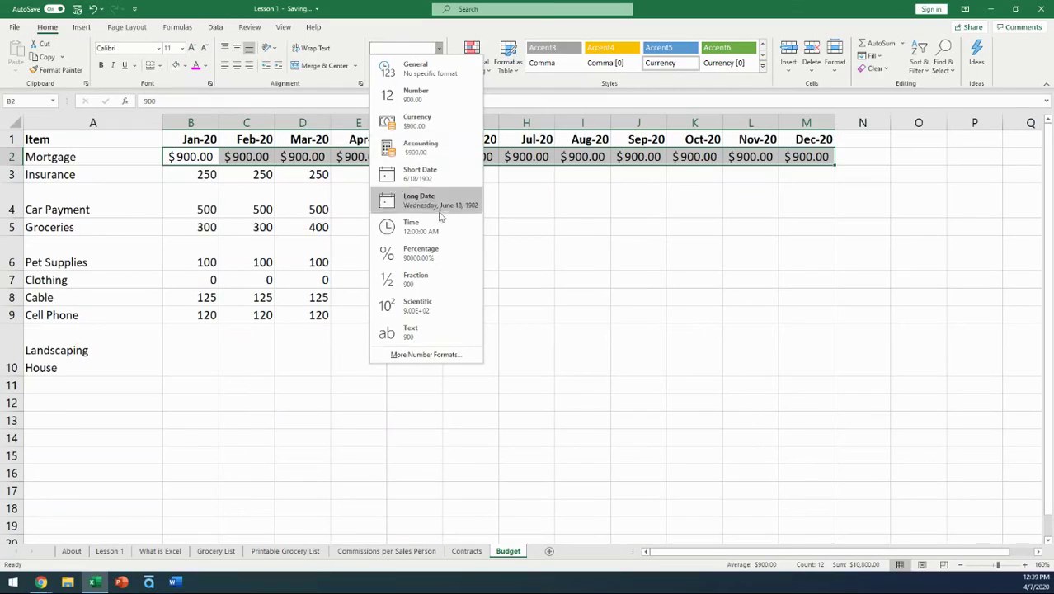
left_click(614, 320)
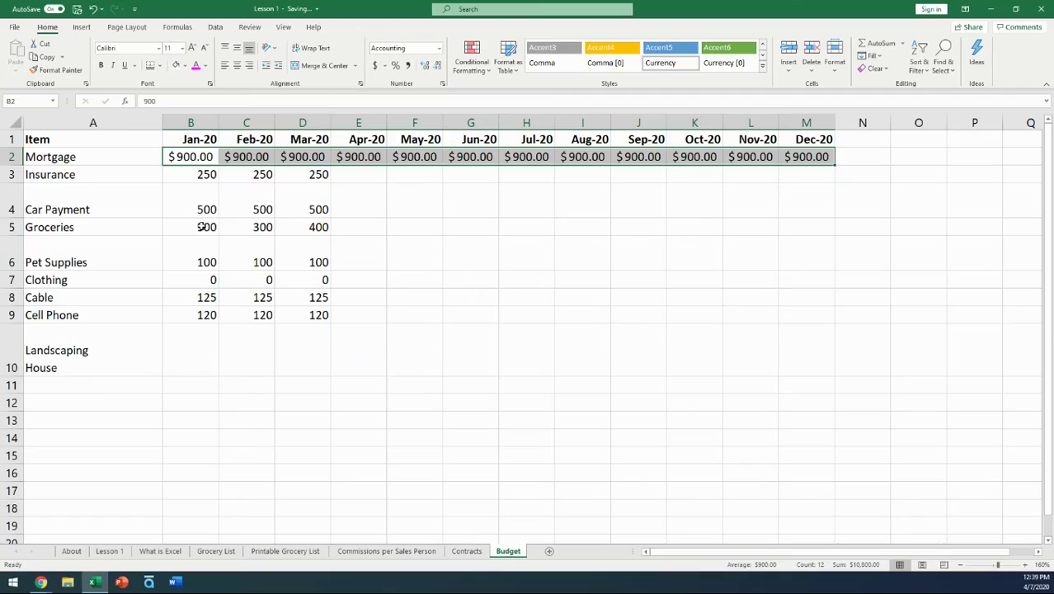
Apply the dollar Accounting number format to the whole budget range B2:M10, from Mortgage through Landscaping House
left_click(187, 156)
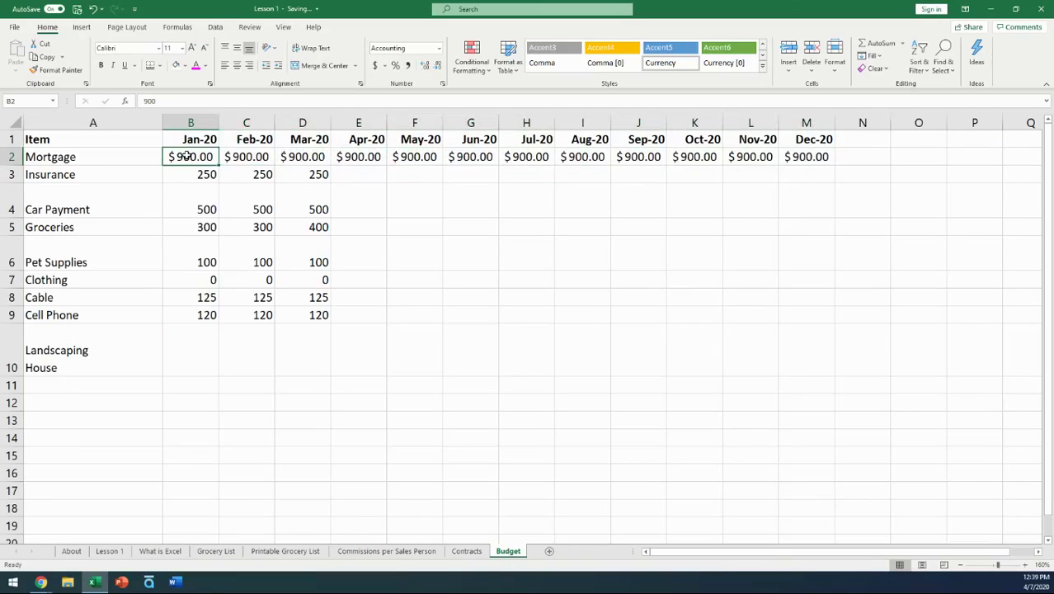
left_click_drag(186, 156, 195, 338)
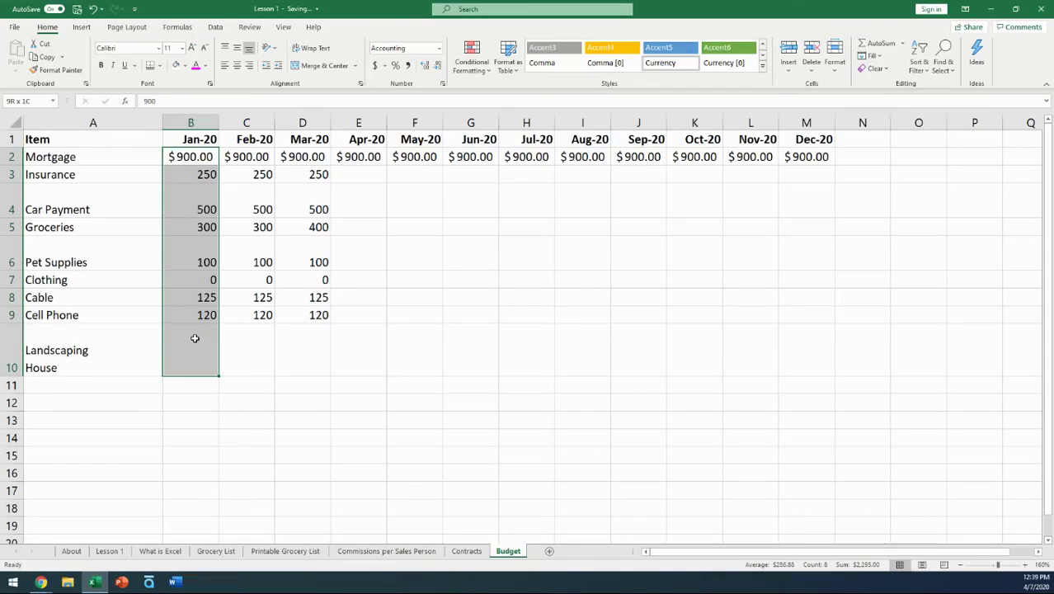
left_click_drag(194, 338, 800, 334)
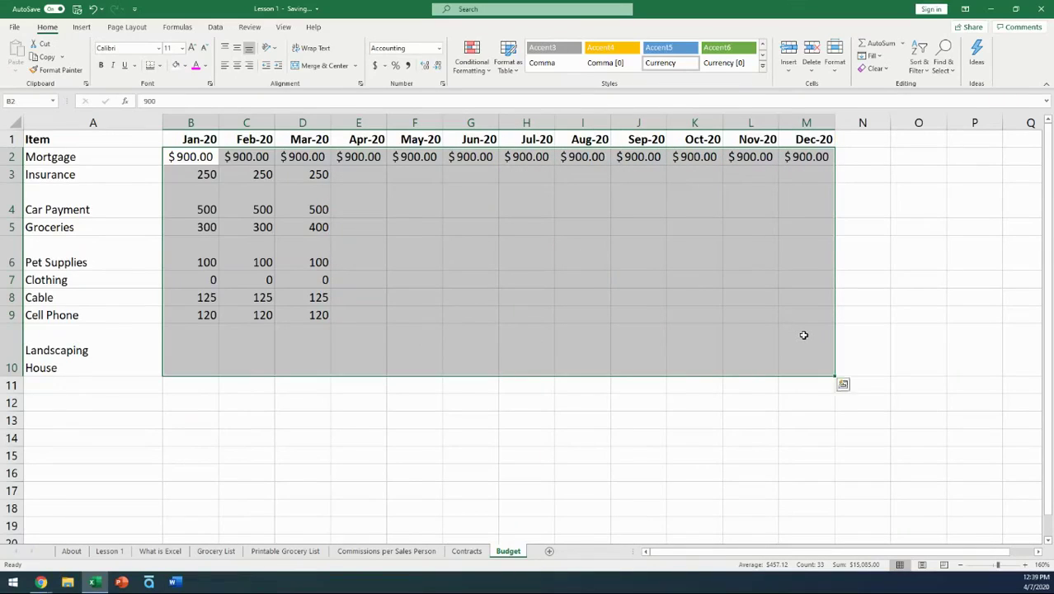
left_click(375, 68)
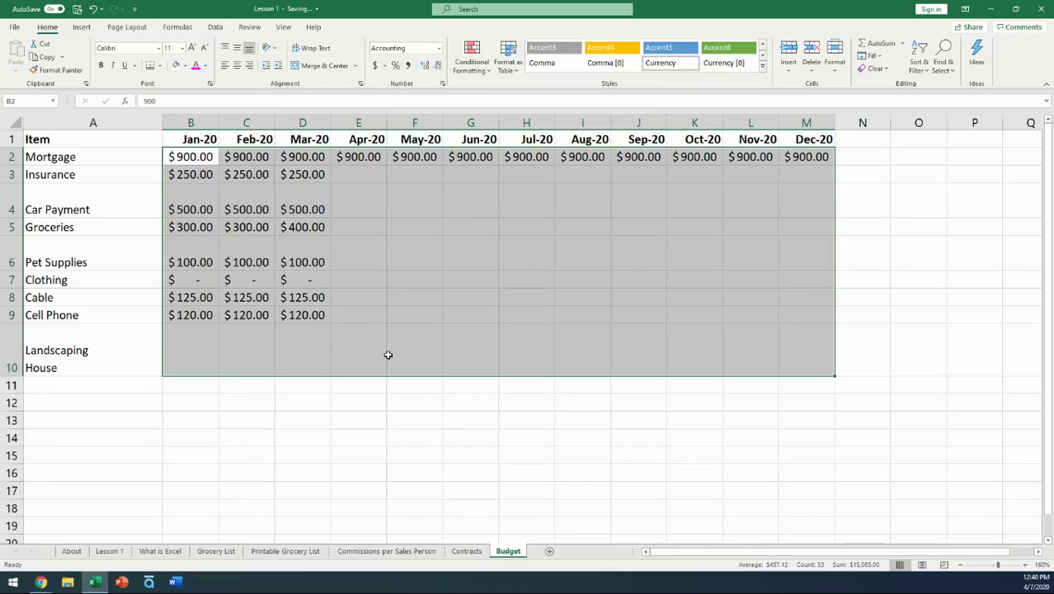
left_click(422, 355)
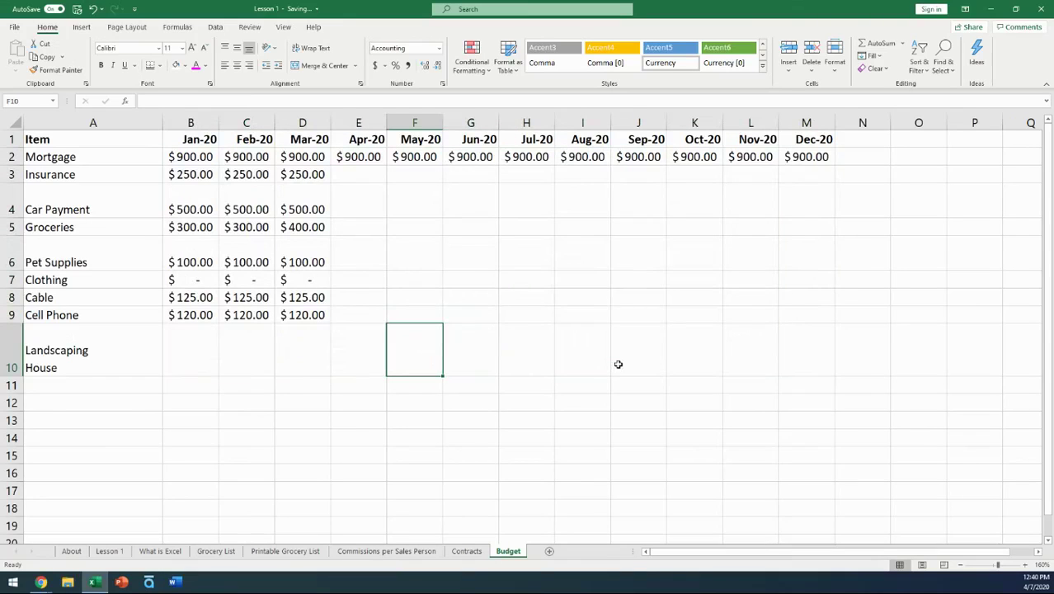
Test the dollar format by entering 200 as the May 2020 Landscaping House amount in F10, and clear the cell again
type("200")
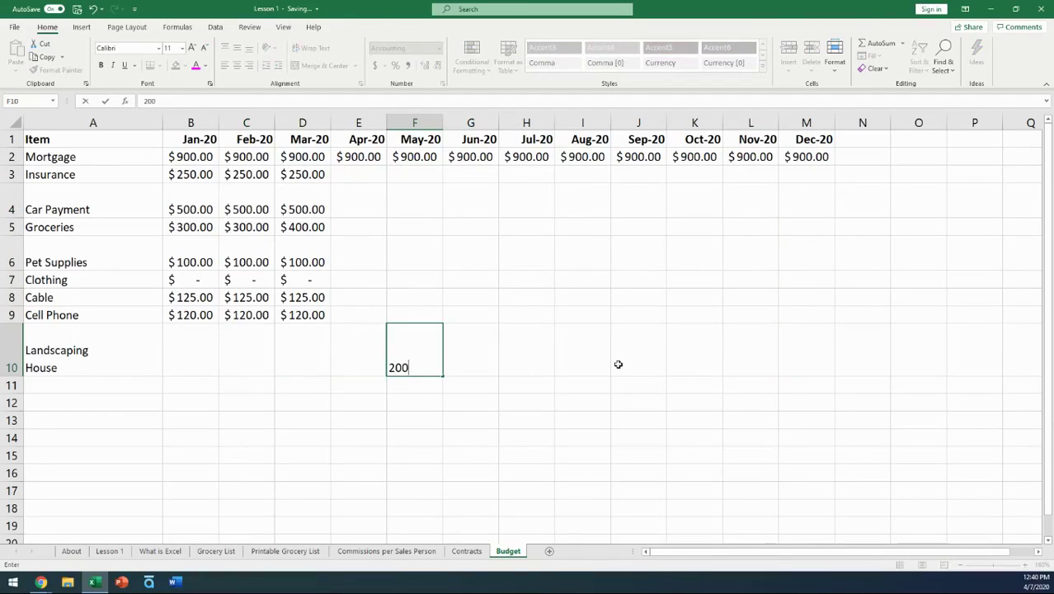
key("Return")
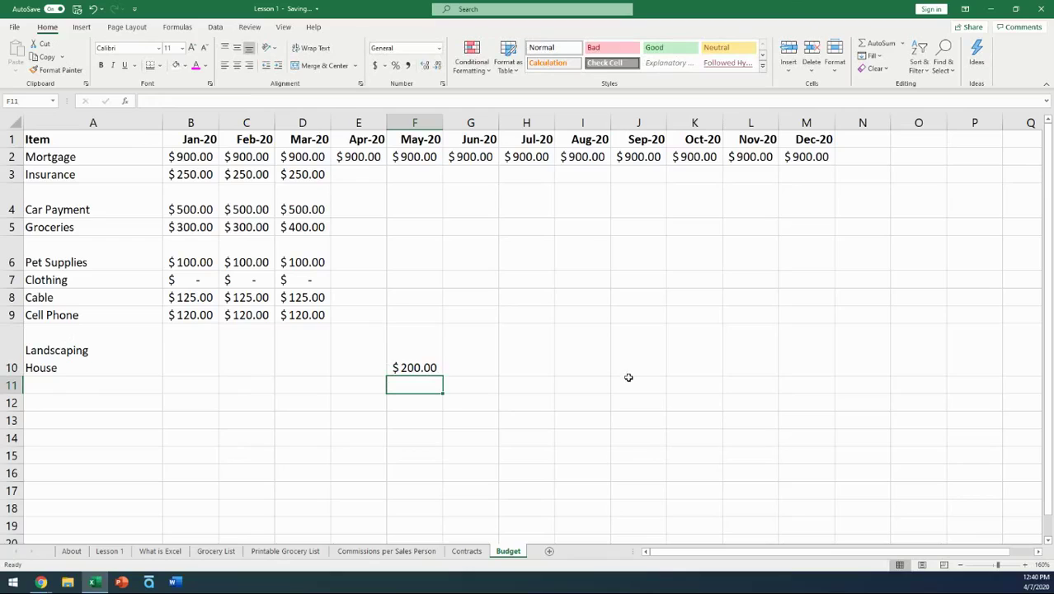
left_click(435, 363)
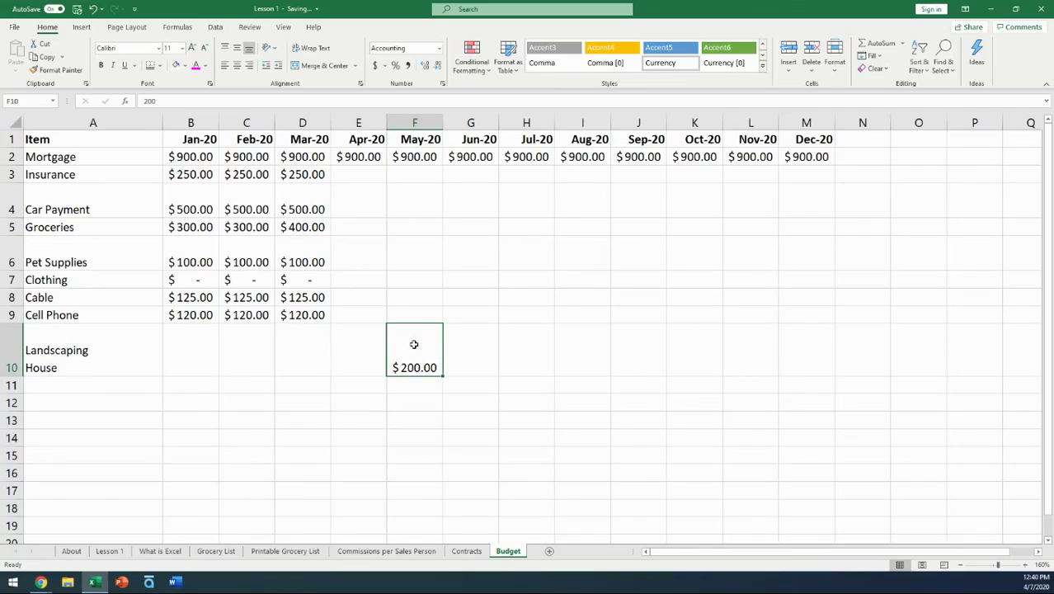
key("Delete")
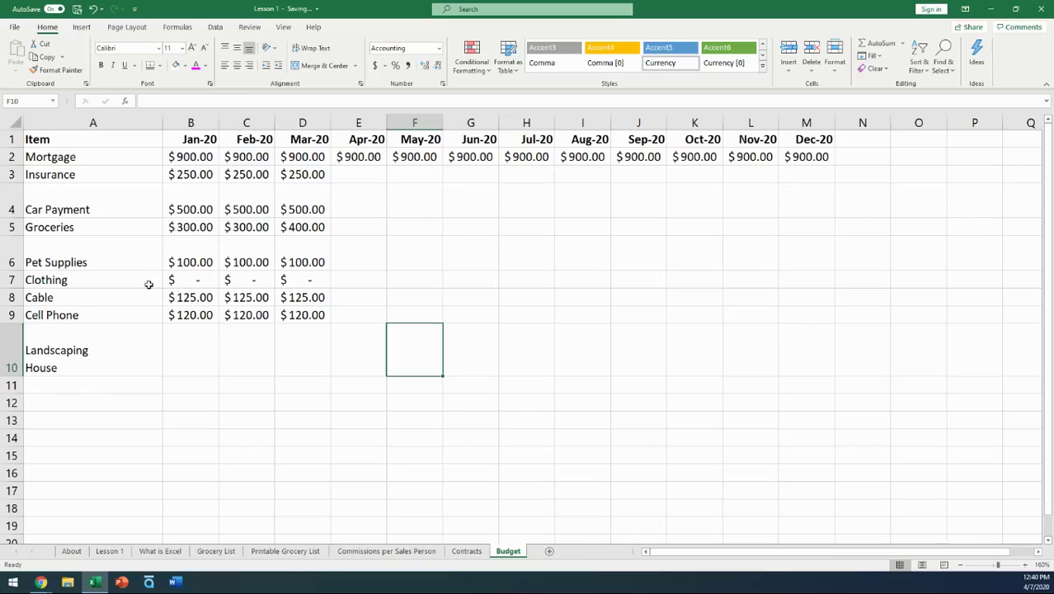
Turn on filtering for the header row 1, covering Item and all the month columns
left_click(78, 139)
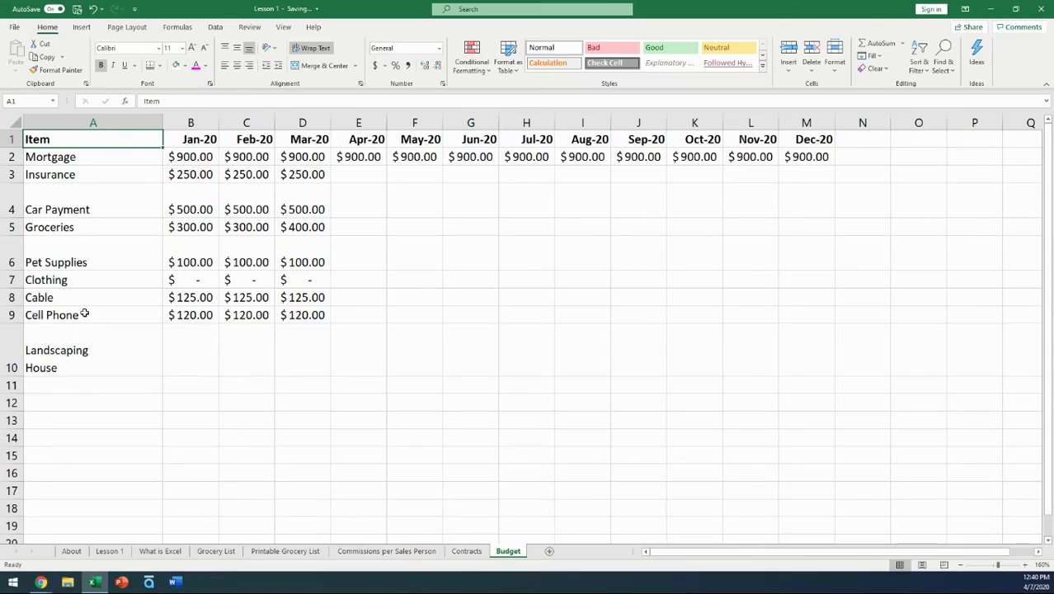
left_click(8, 140)
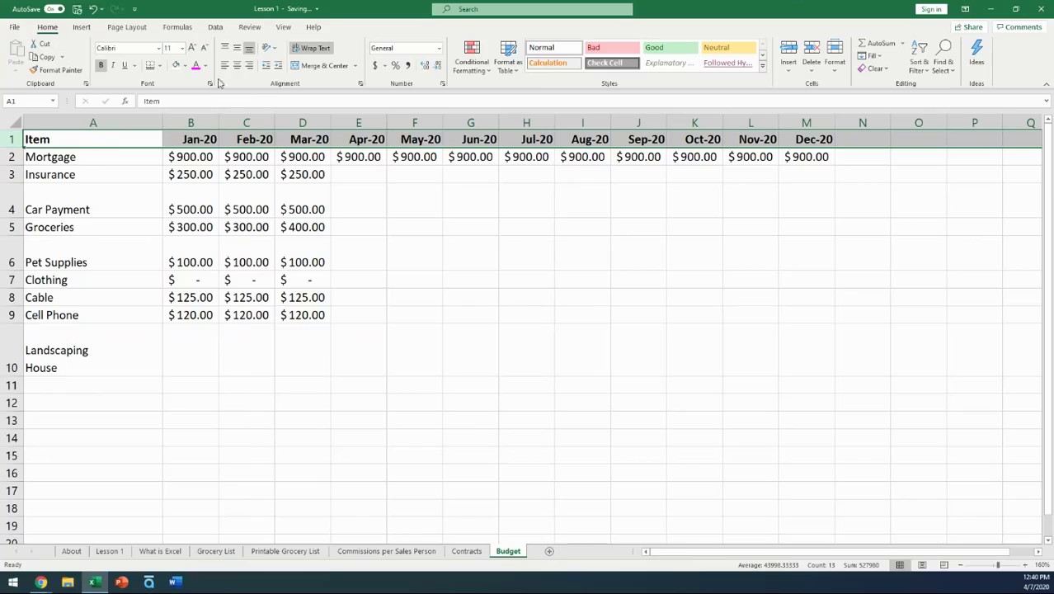
left_click(124, 28)
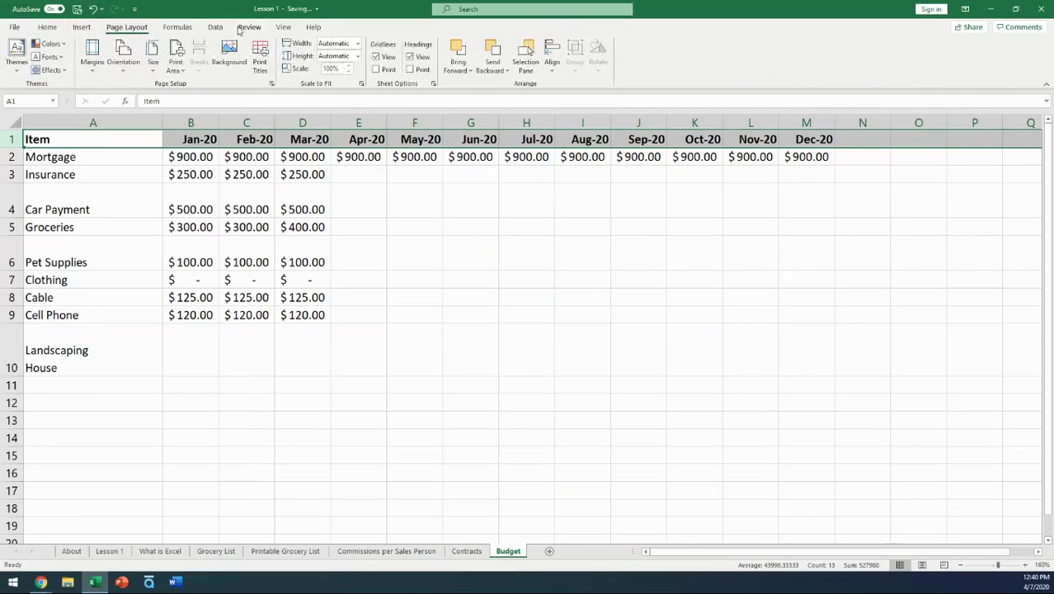
left_click(213, 28)
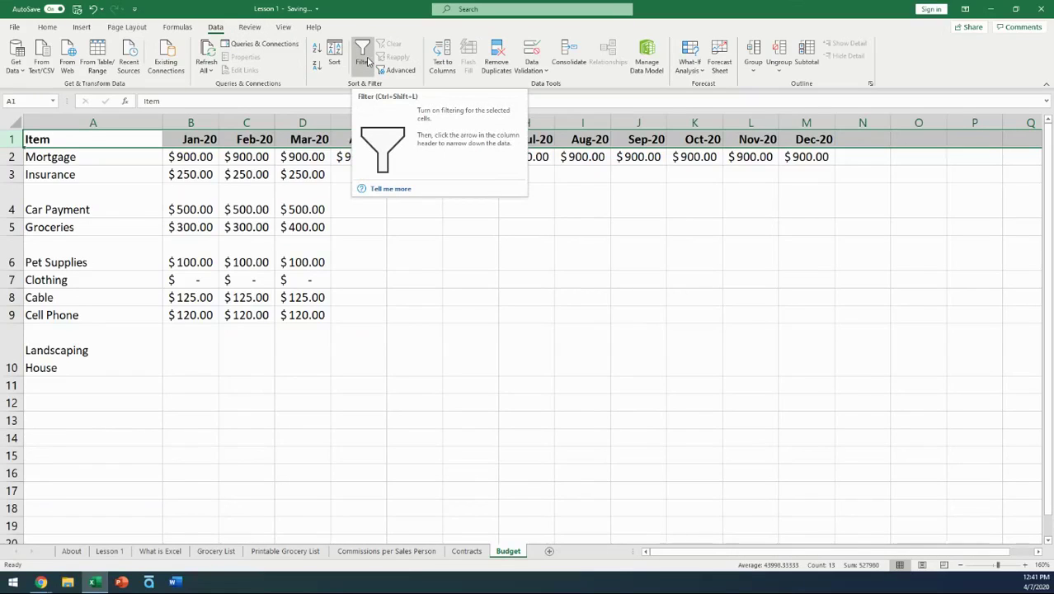
left_click(369, 61)
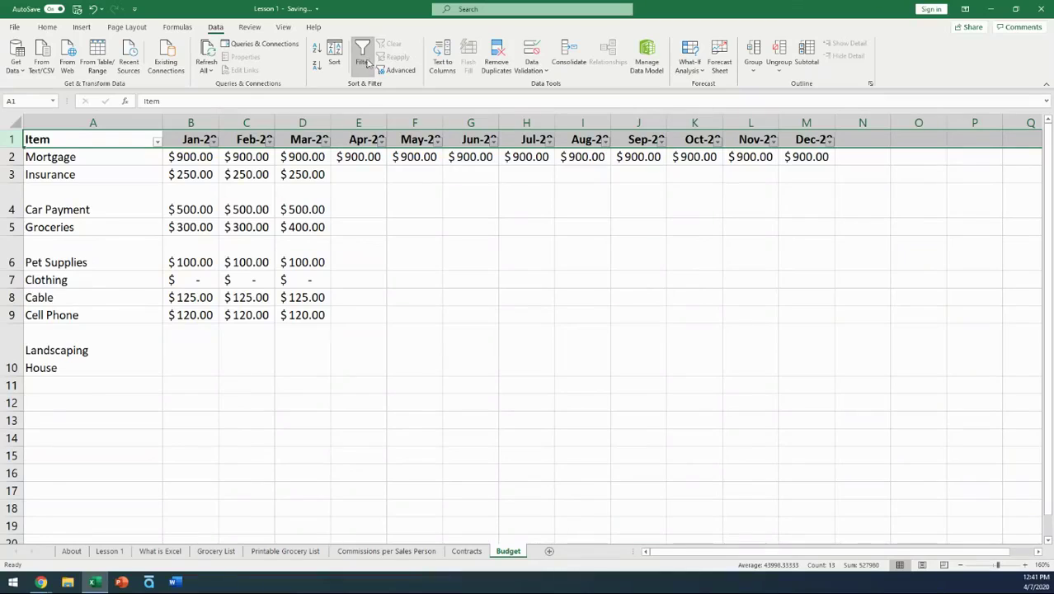
left_click(357, 190)
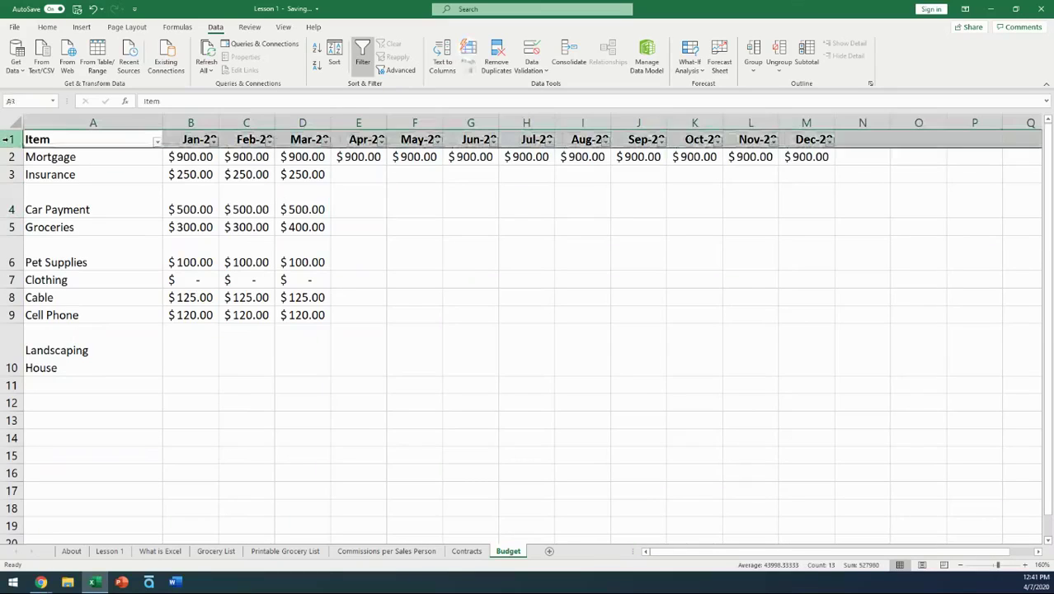
left_click(7, 139)
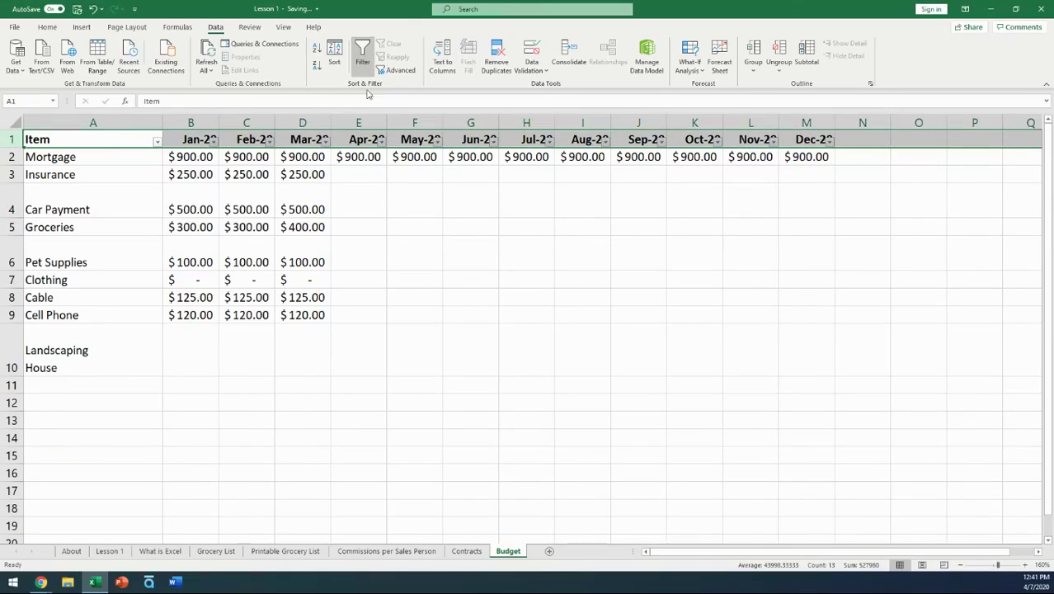
left_click(370, 196)
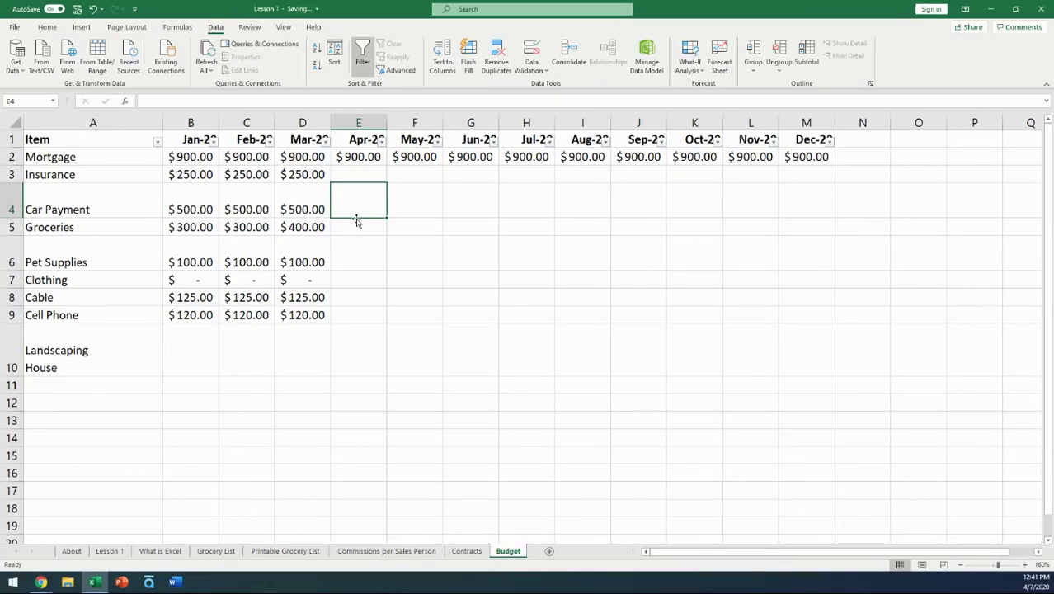
Filter the Item column to show only the Cell Phone row
left_click(95, 141)
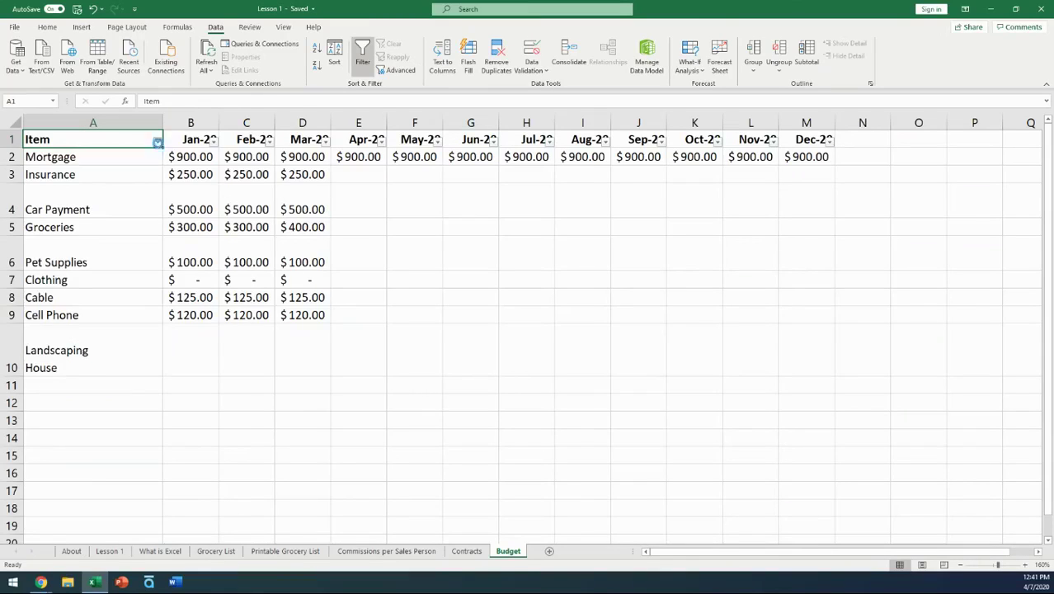
left_click(156, 142)
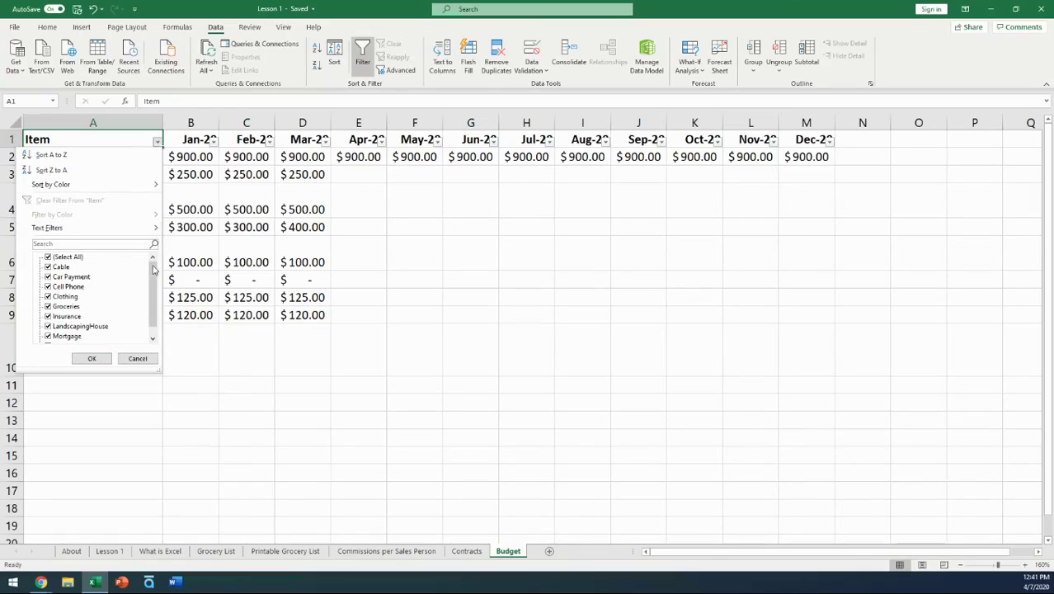
mouse_move(154, 273)
left_mouse_down()
mouse_move(155, 286)
mouse_move(156, 261)
left_mouse_up()
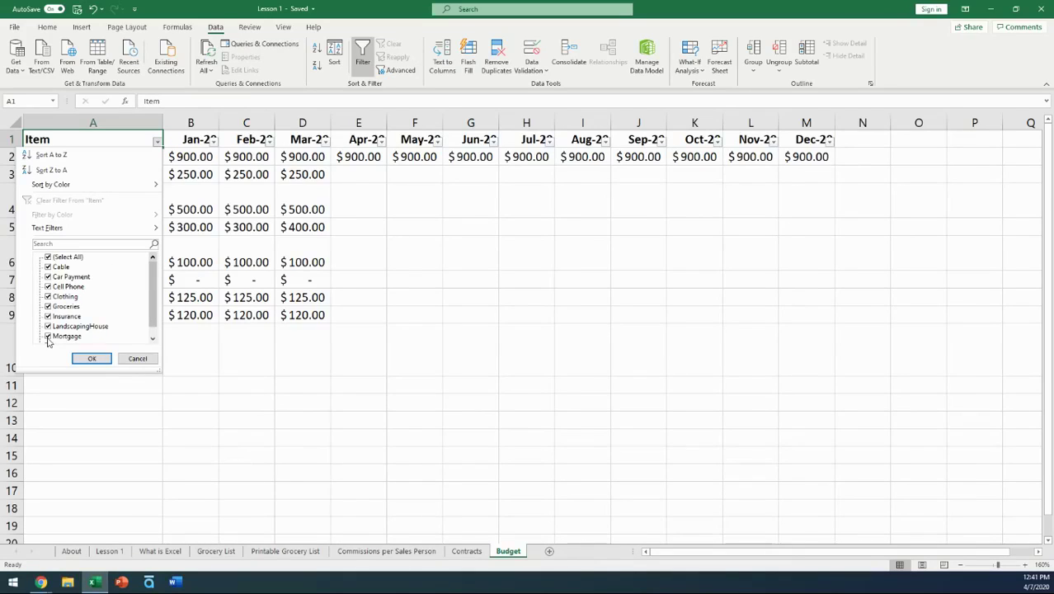
left_click(48, 257)
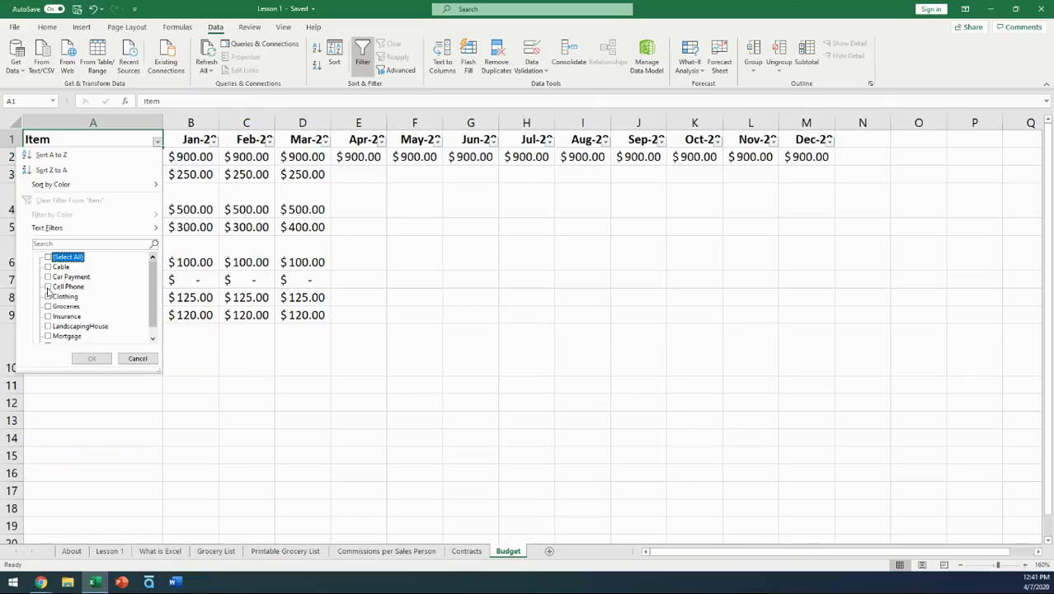
left_click(48, 287)
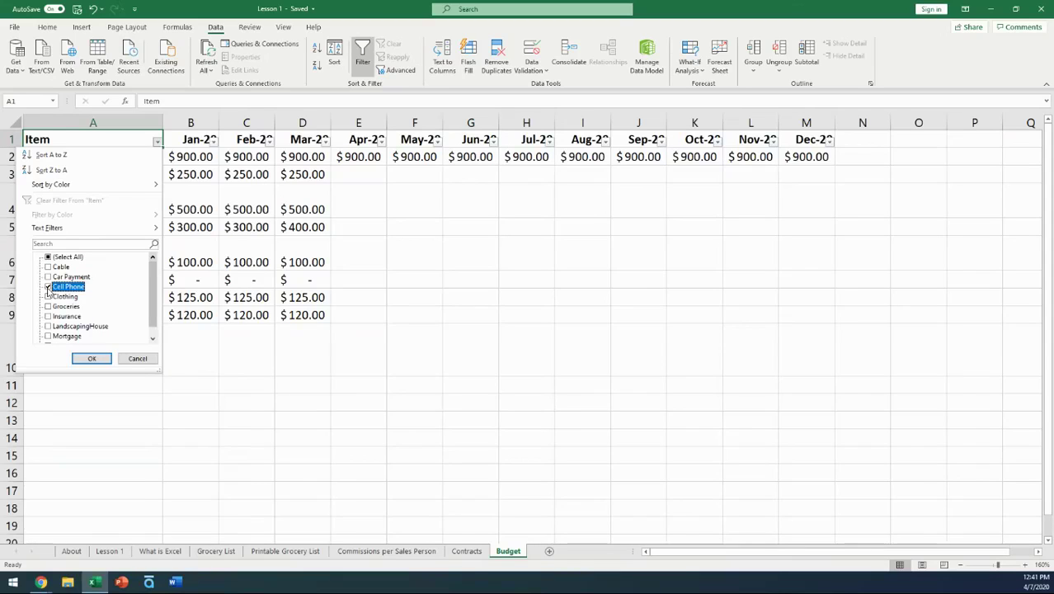
left_click(94, 357)
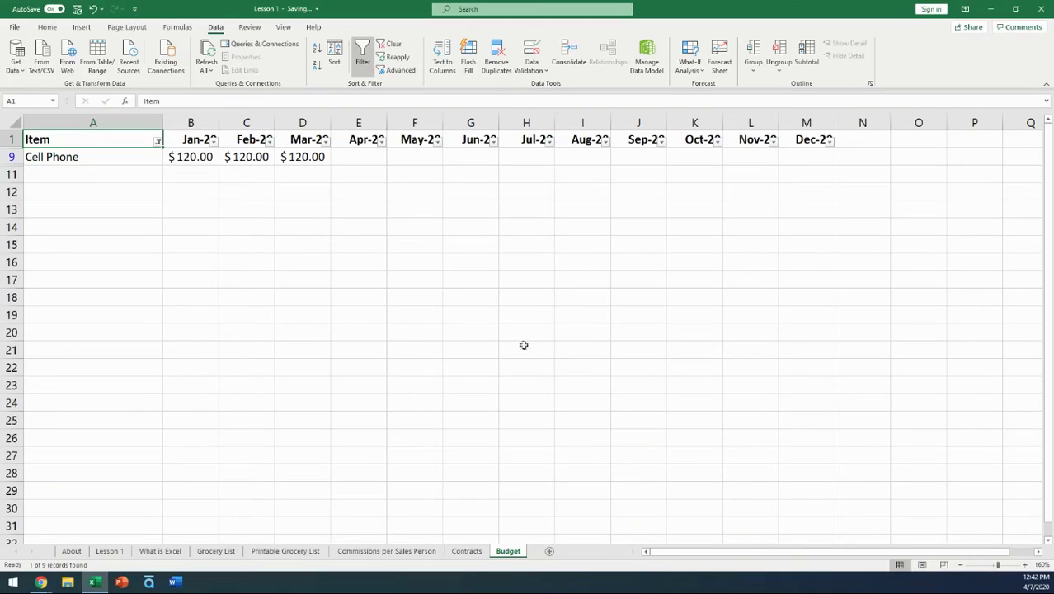
Reset the Item column filter by selecting all items to show every expense row again
left_click(1025, 565)
left_click(1026, 565)
left_click(1026, 566)
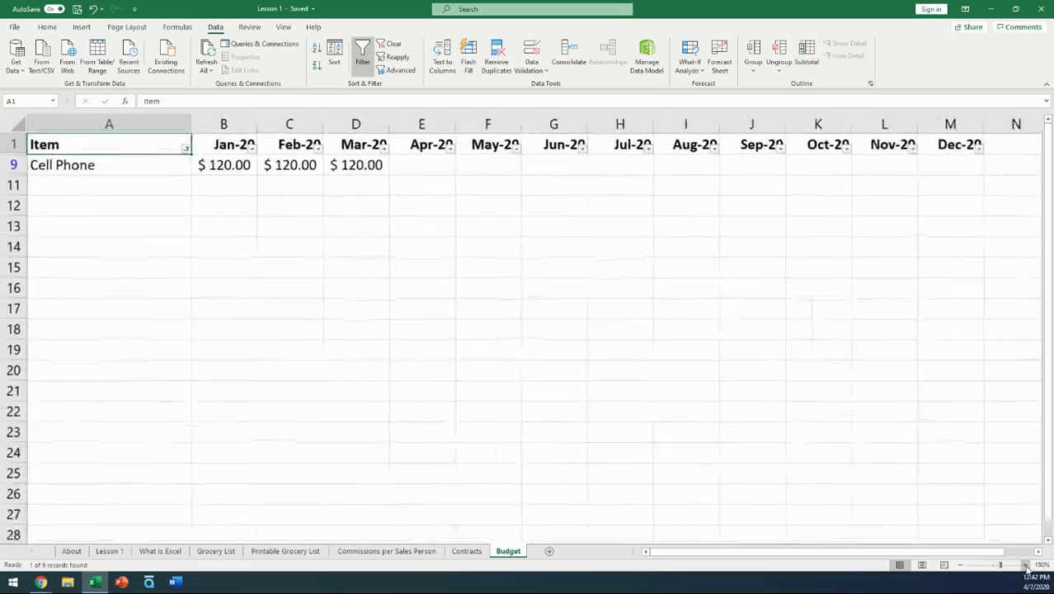
left_click(1026, 566)
left_click(1026, 566)
left_click(1026, 566)
left_click(1026, 566)
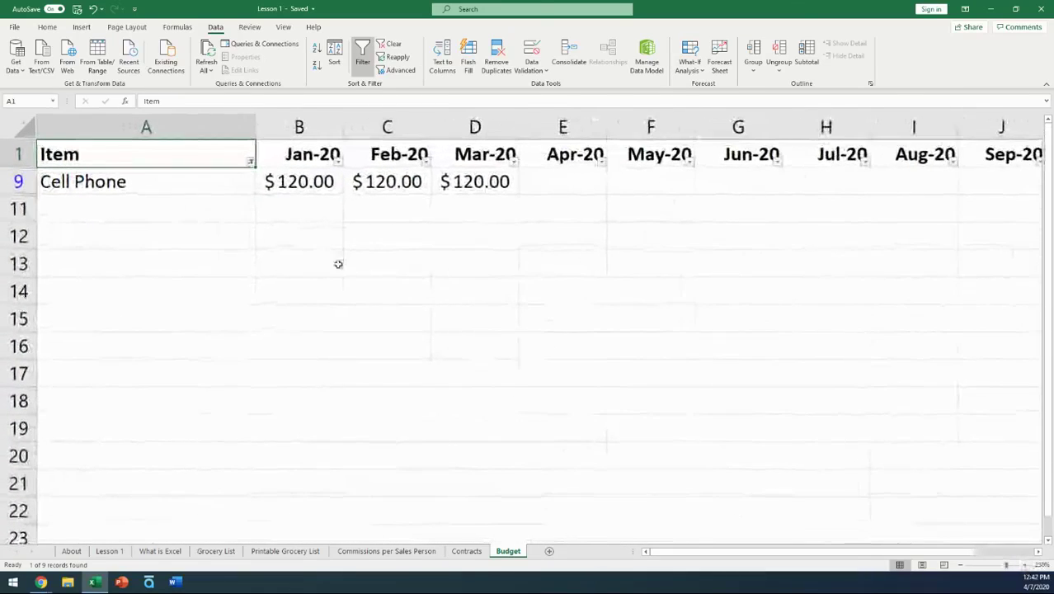
left_click(250, 163)
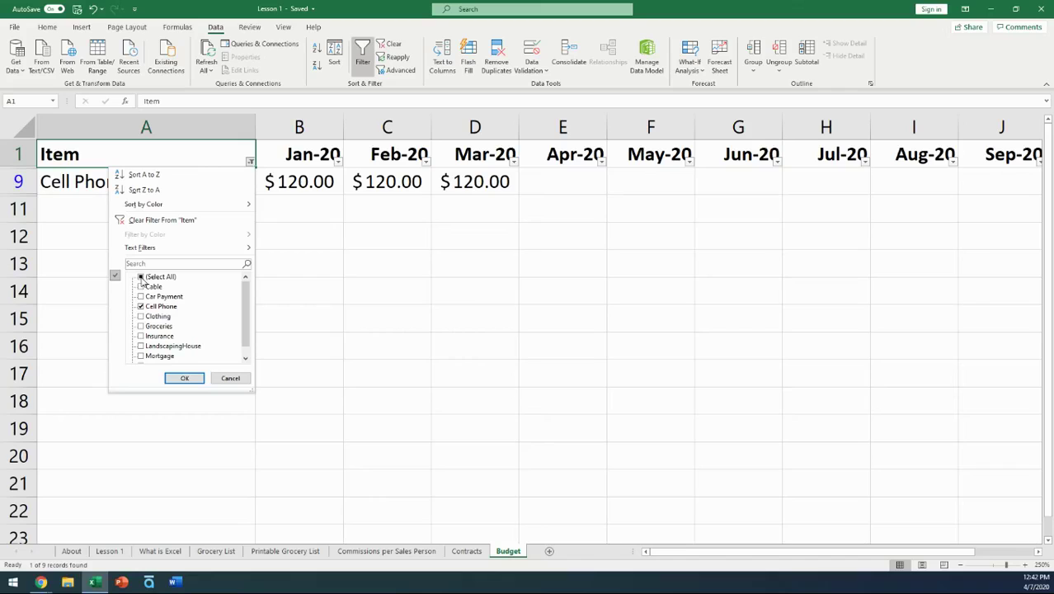
left_click(141, 277)
left_click(185, 378)
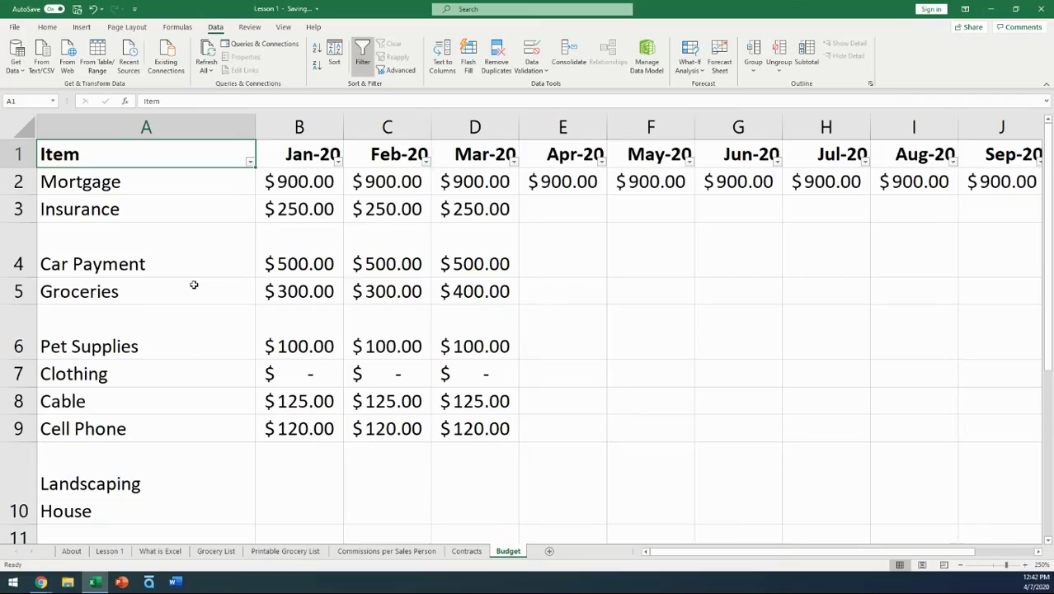
Turn off filtering for the header row 1 of the budget
scroll(193, 286, "down", 3)
scroll(194, 285, "up", 3)
left_click(17, 154)
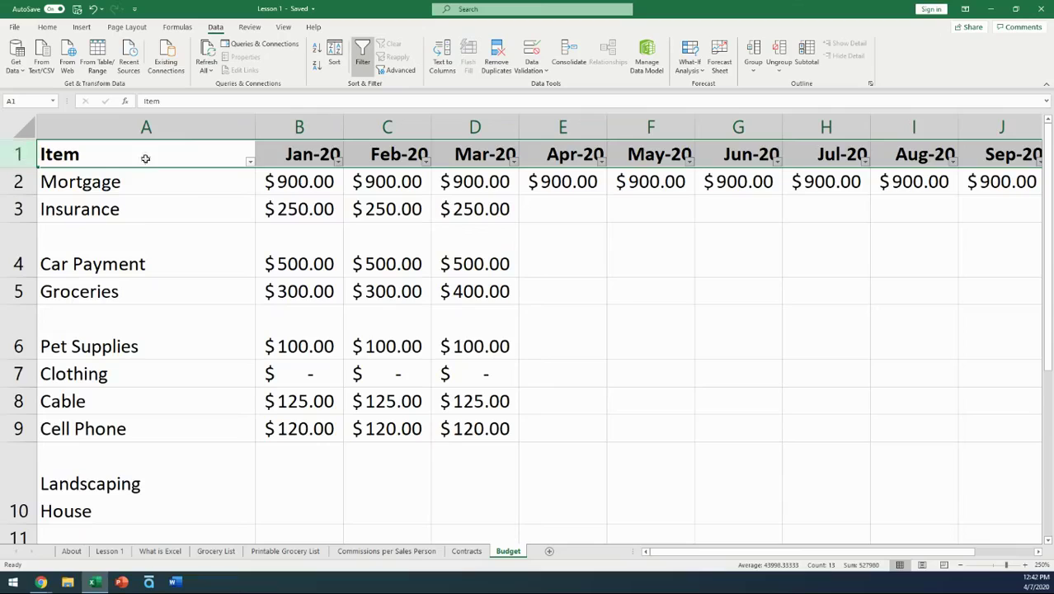
left_click(358, 61)
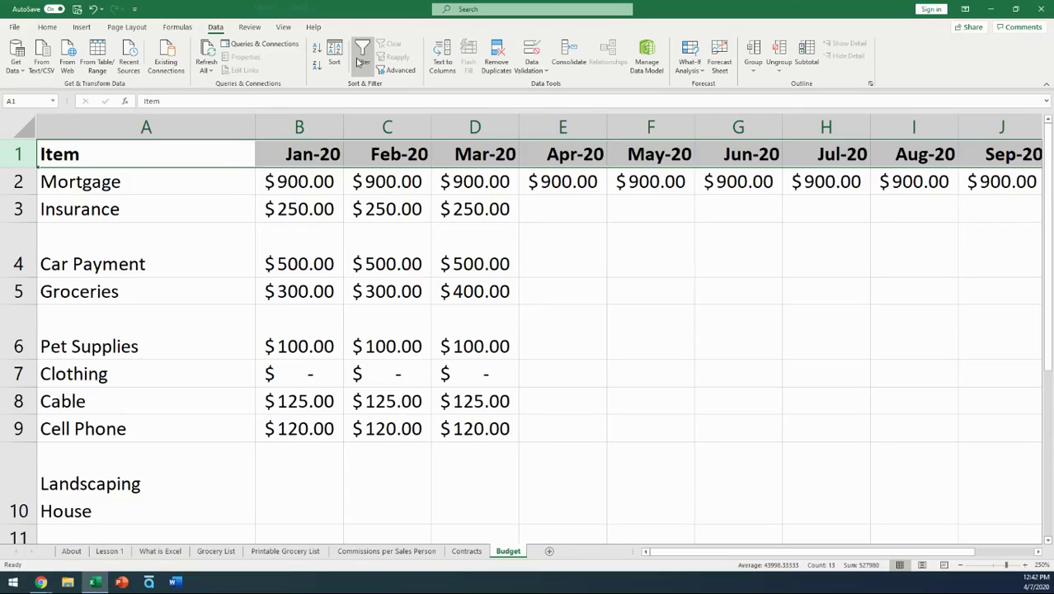
left_click(218, 171)
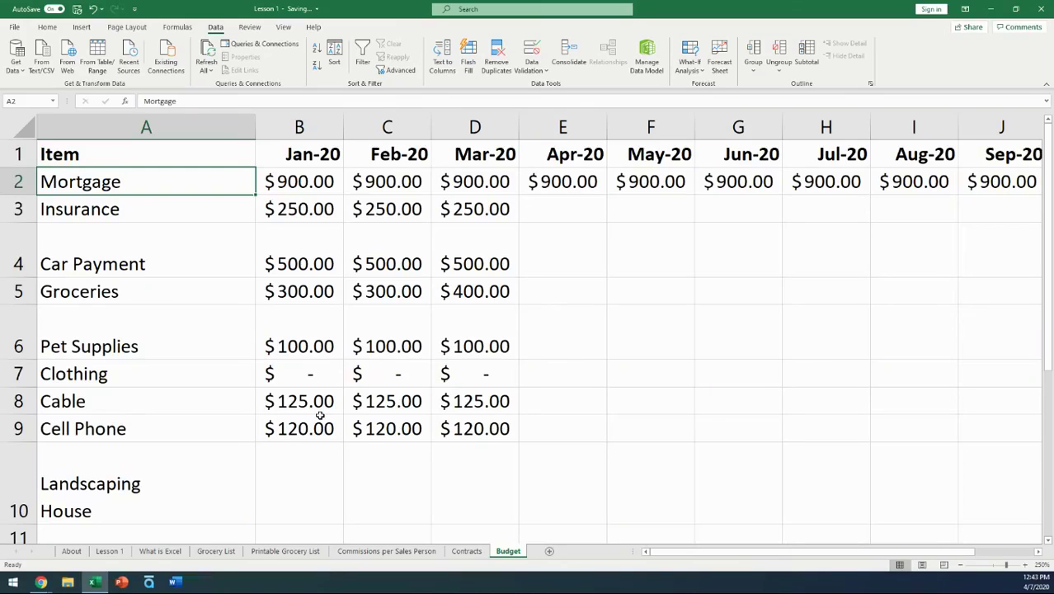
Try to save a copy of the workbook as Lesson 1 in Documents > Presentations > Excel Basics, replacing the existing file
left_click(14, 28)
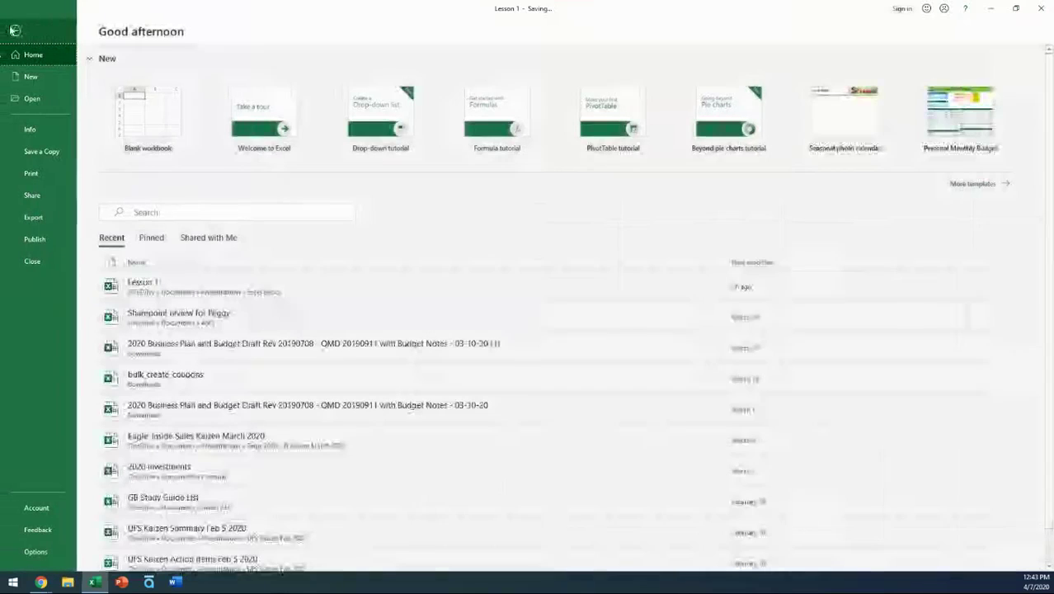
left_click(41, 152)
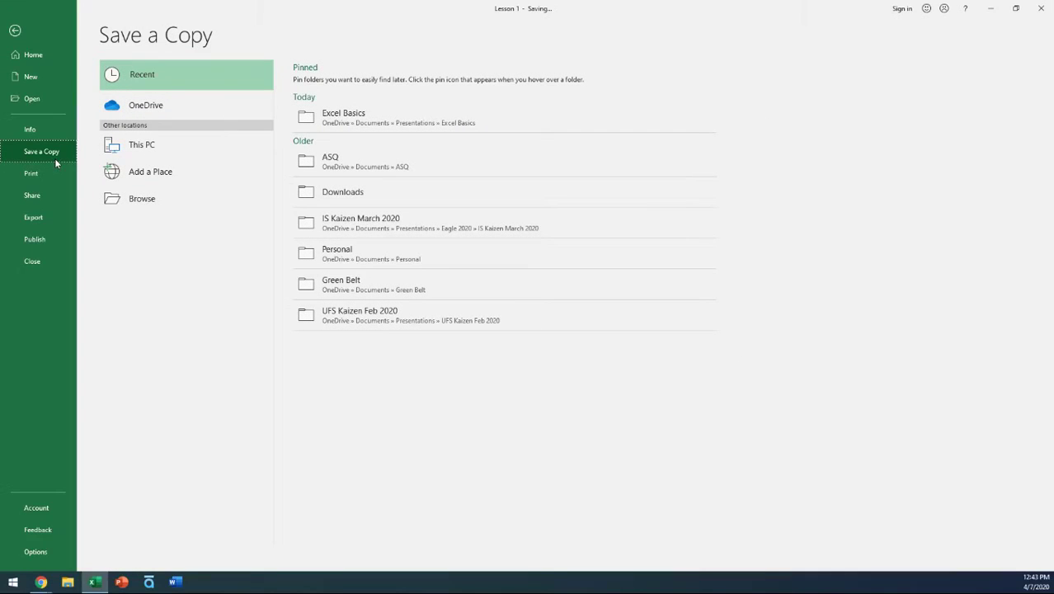
key("Escape")
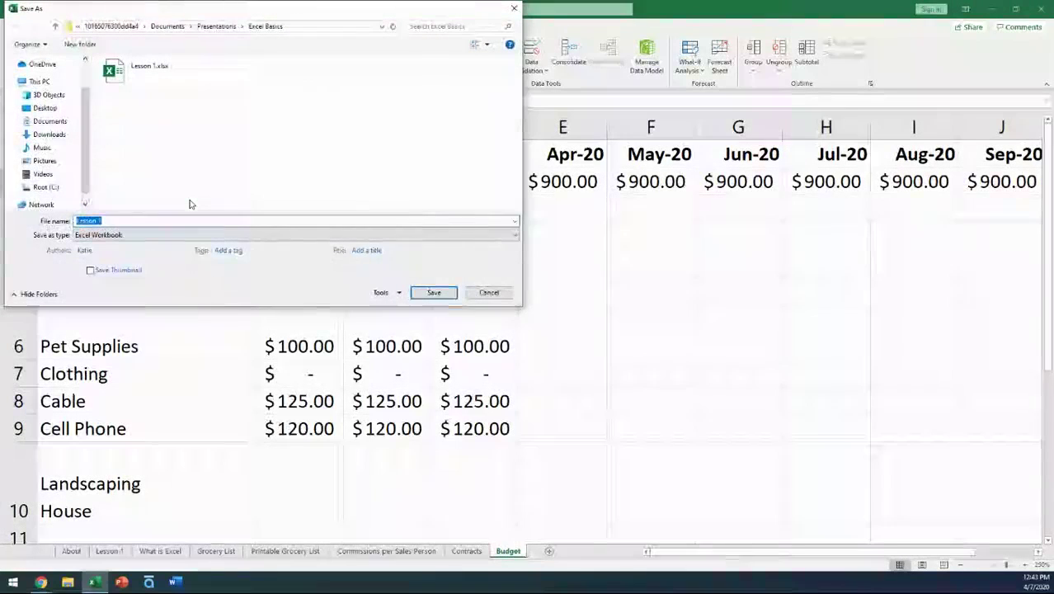
left_click(60, 123)
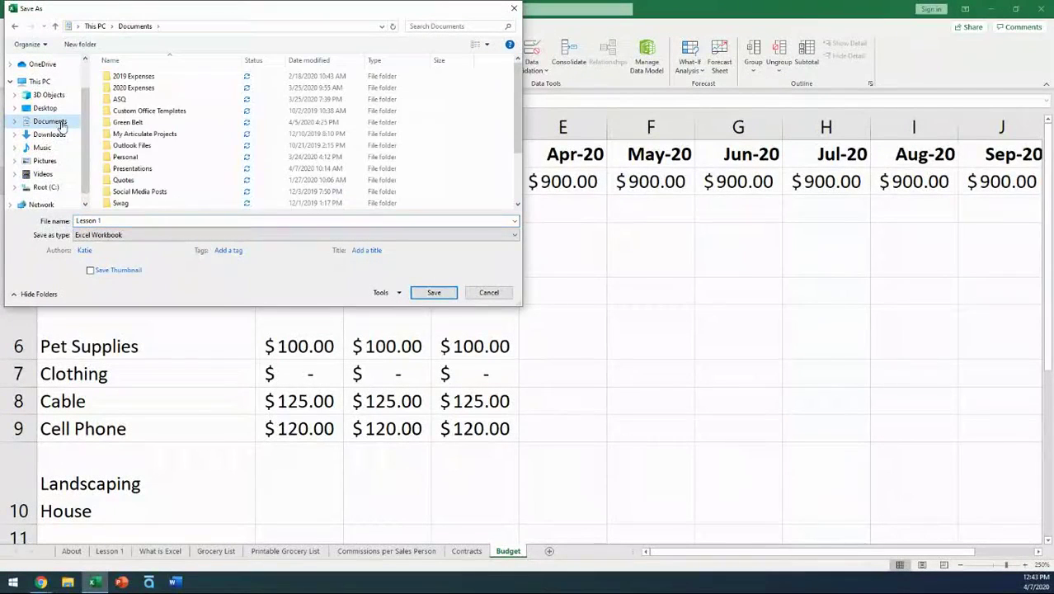
double_click(129, 169)
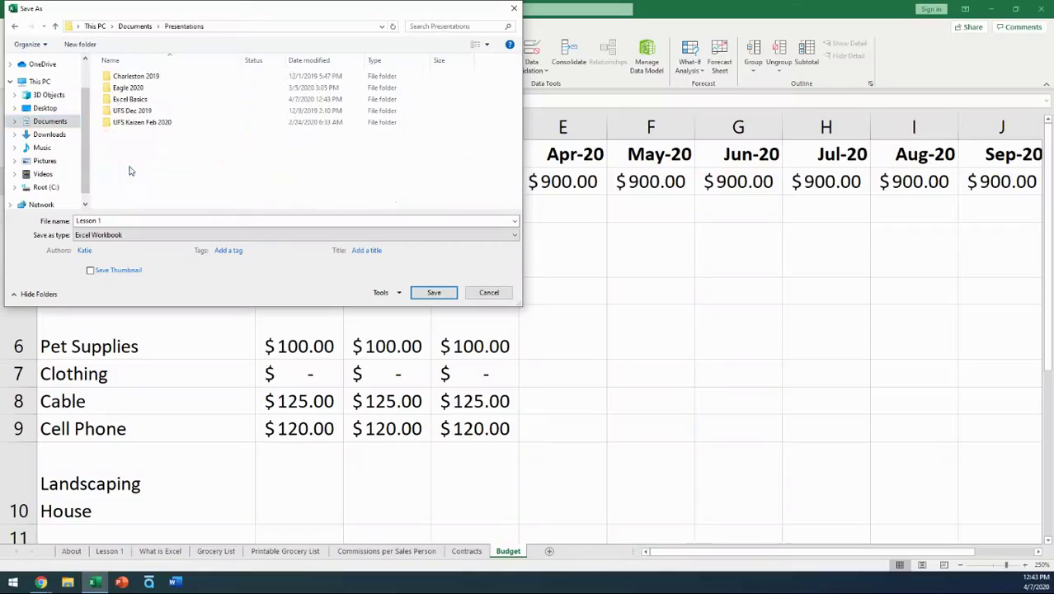
double_click(124, 99)
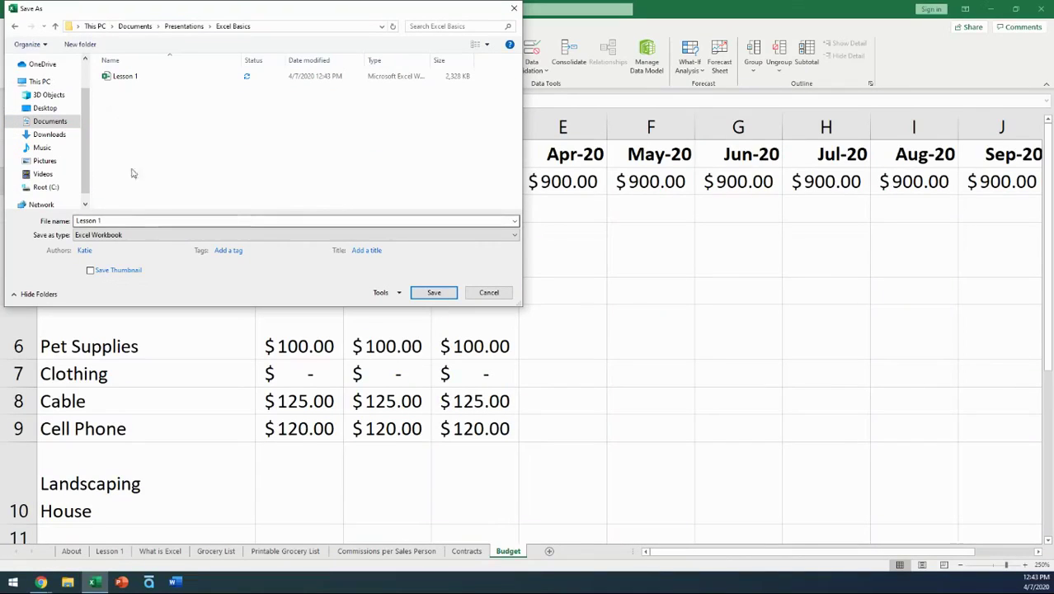
left_click(436, 293)
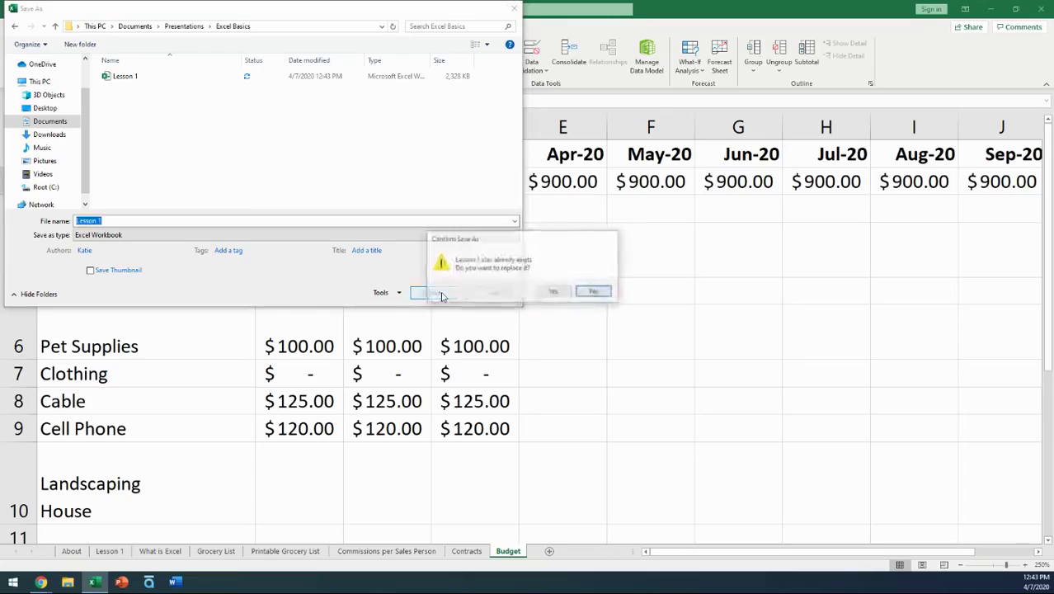
left_click(546, 292)
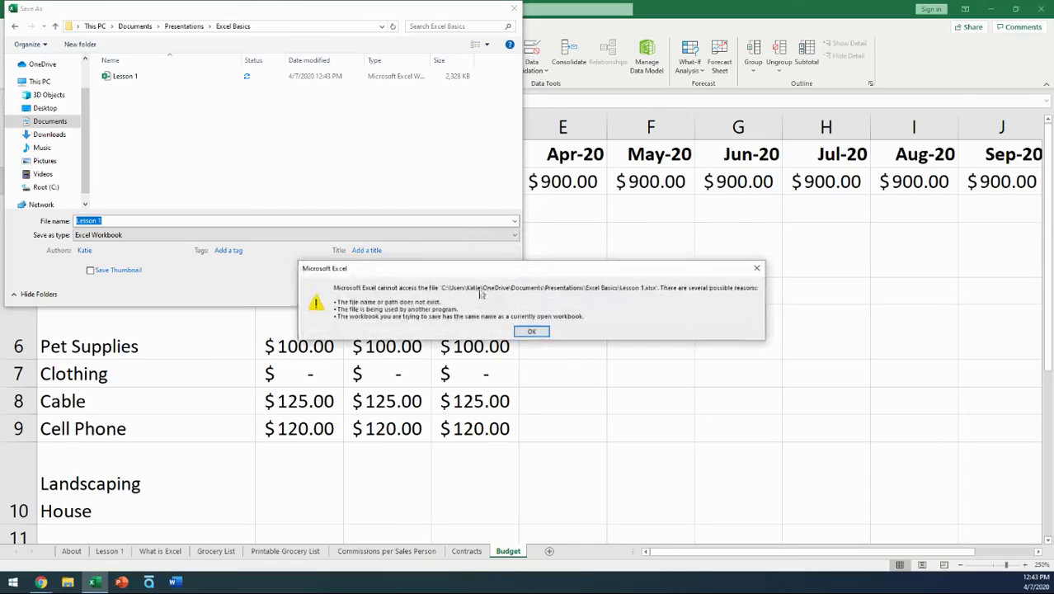
left_click(532, 330)
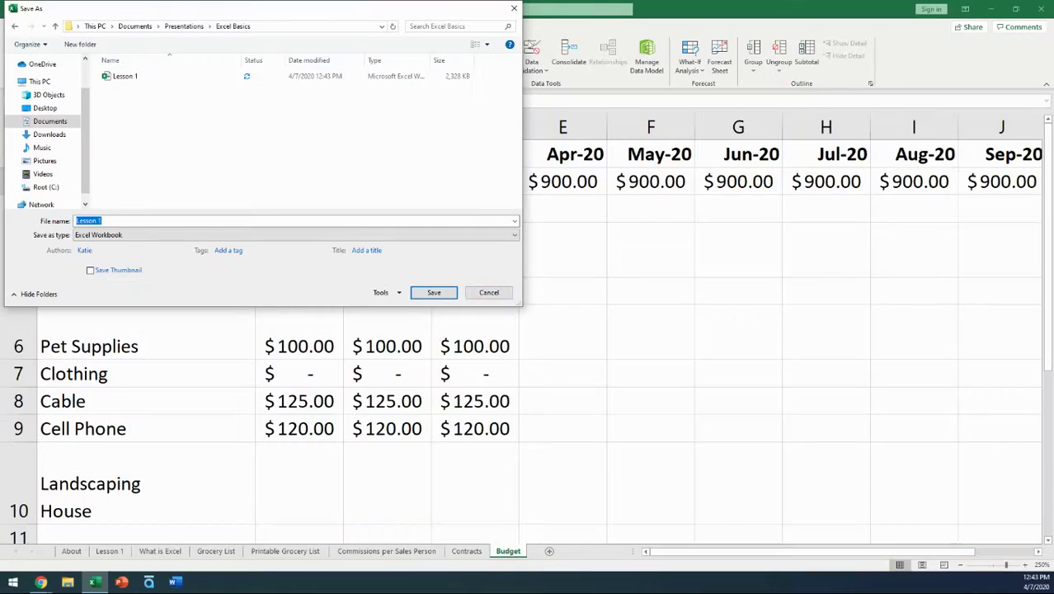
left_click(514, 8)
left_click(222, 327)
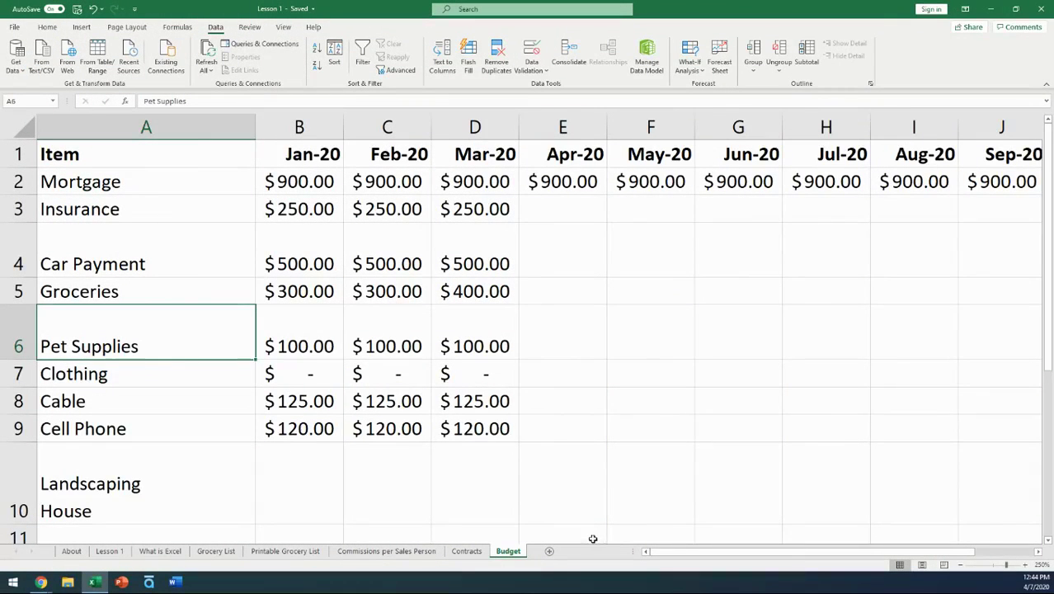
Review the Lesson 1, What is Excel, Grocery List and Printable Grocery List sheets in turn
left_click(111, 553)
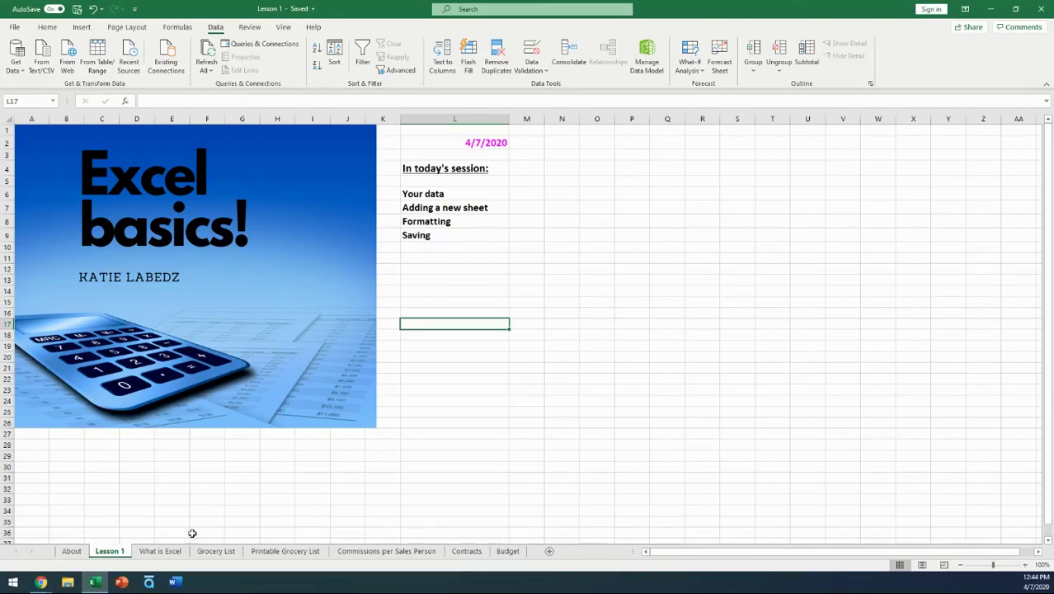
left_click(164, 551)
scroll(274, 404, "up", 12)
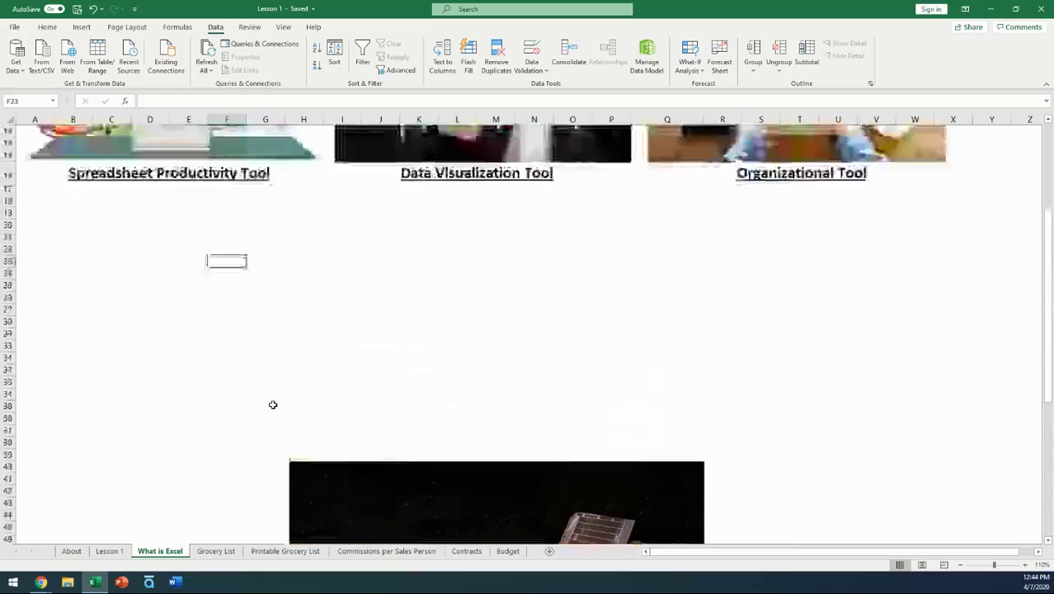
left_click(217, 552)
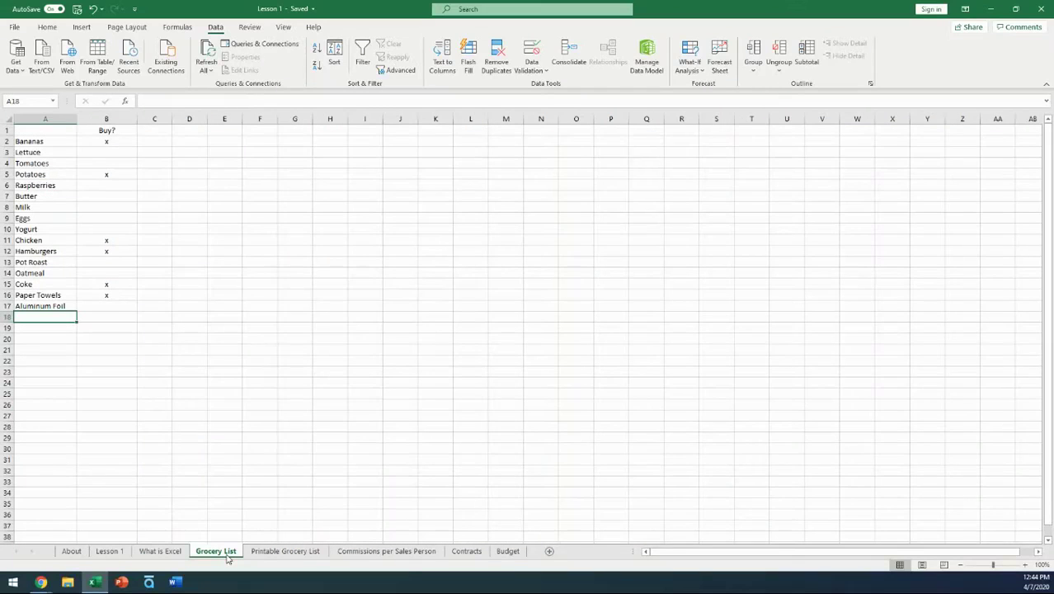
left_click(266, 556)
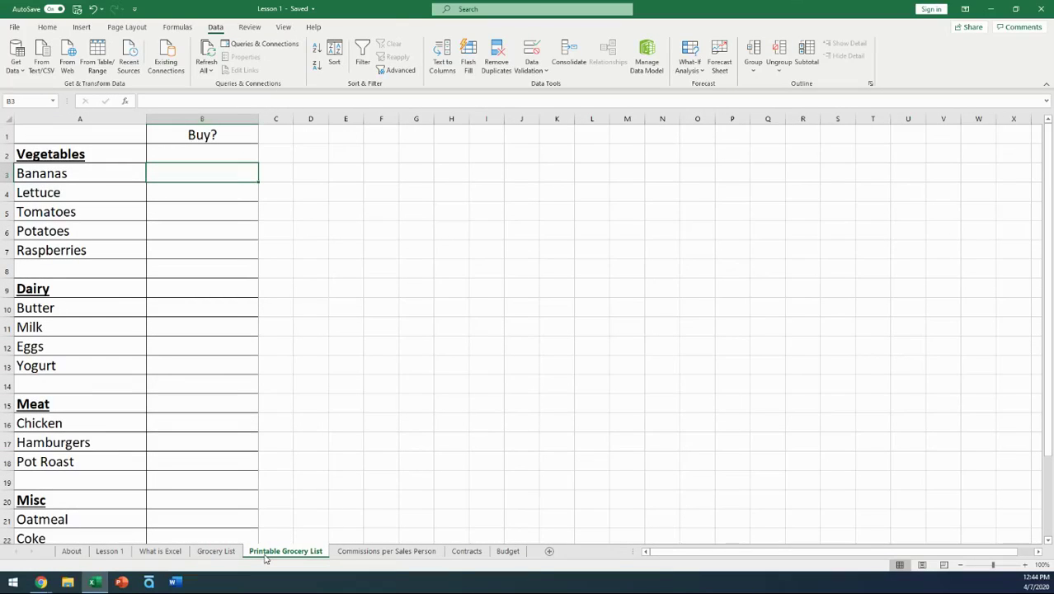
Examine the table and charts on the Commissions per Sales Person sheet and the contract list on the Contracts sheet
left_click(358, 554)
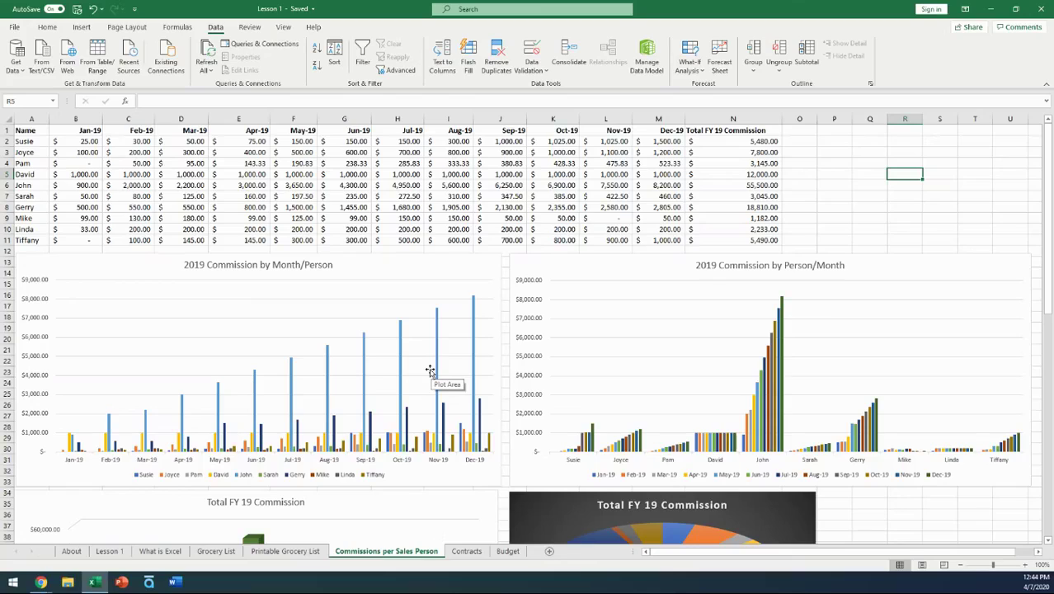
scroll(430, 370, "down", 9)
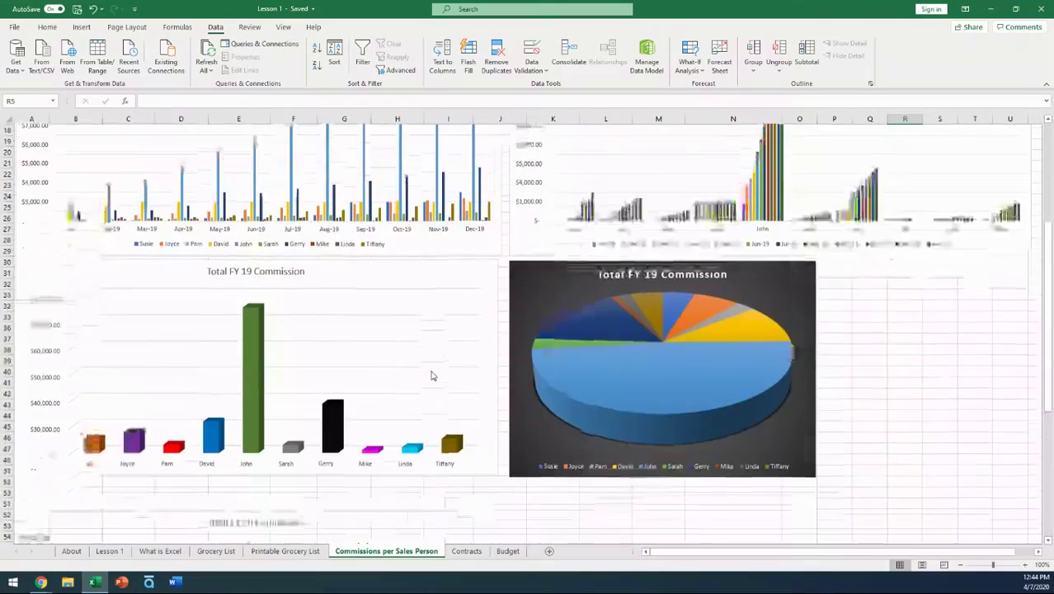
scroll(431, 375, "down", 2)
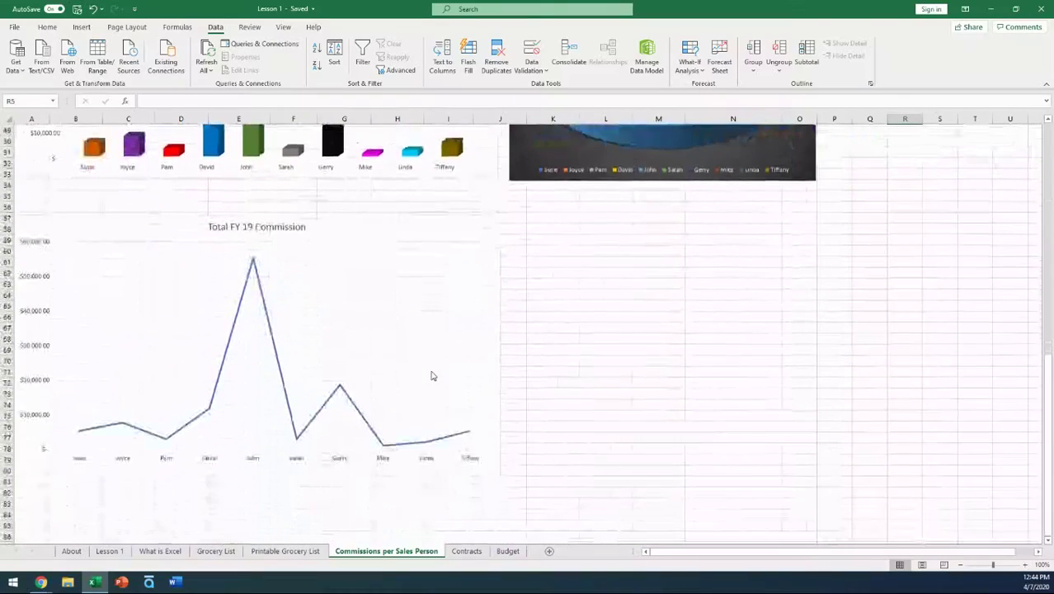
scroll(430, 376, "up", 7)
scroll(431, 373, "up", 10)
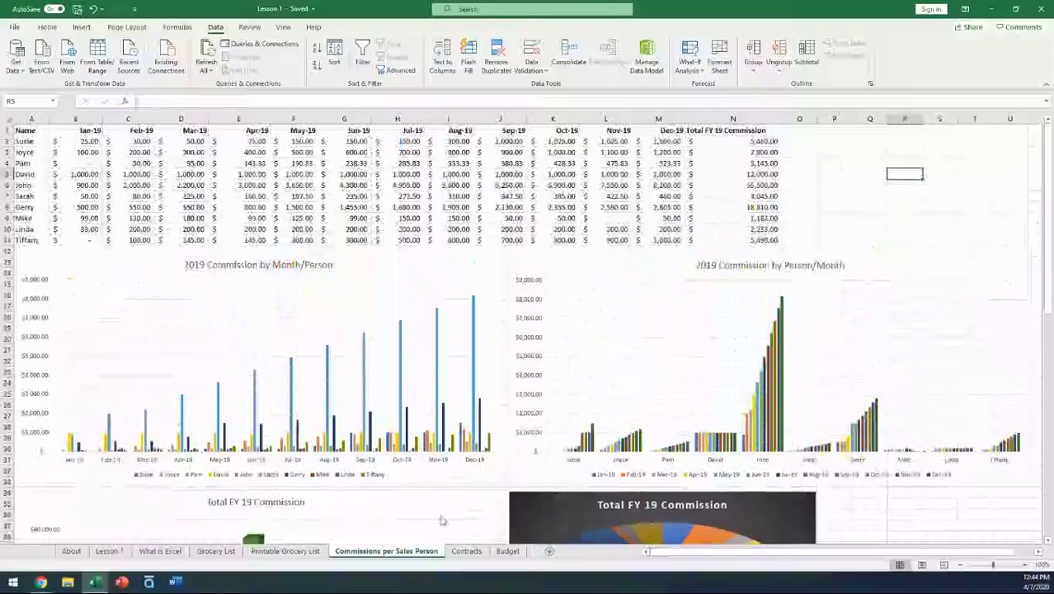
left_click(466, 551)
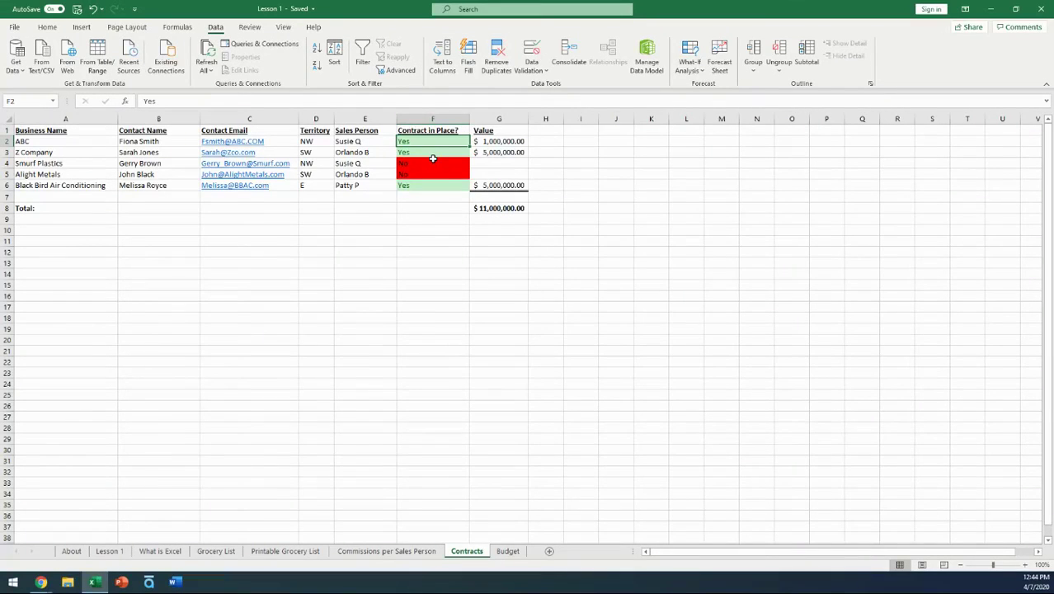
Widen column A slightly on the Budget sheet and look over the text wrapping and number formatting options, selecting cell B4
left_click(507, 551)
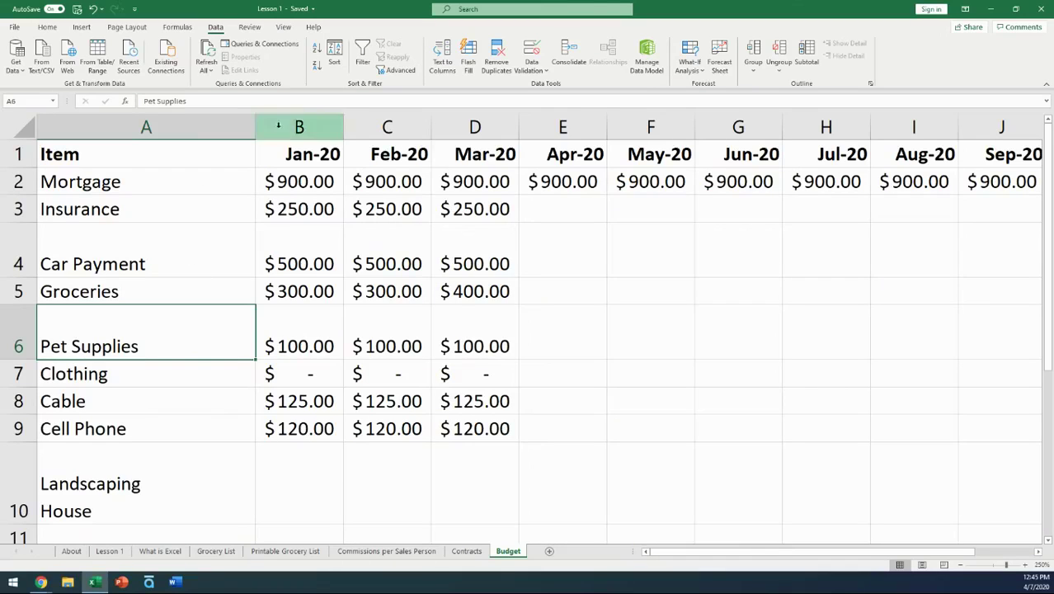
left_click_drag(254, 123, 173, 125)
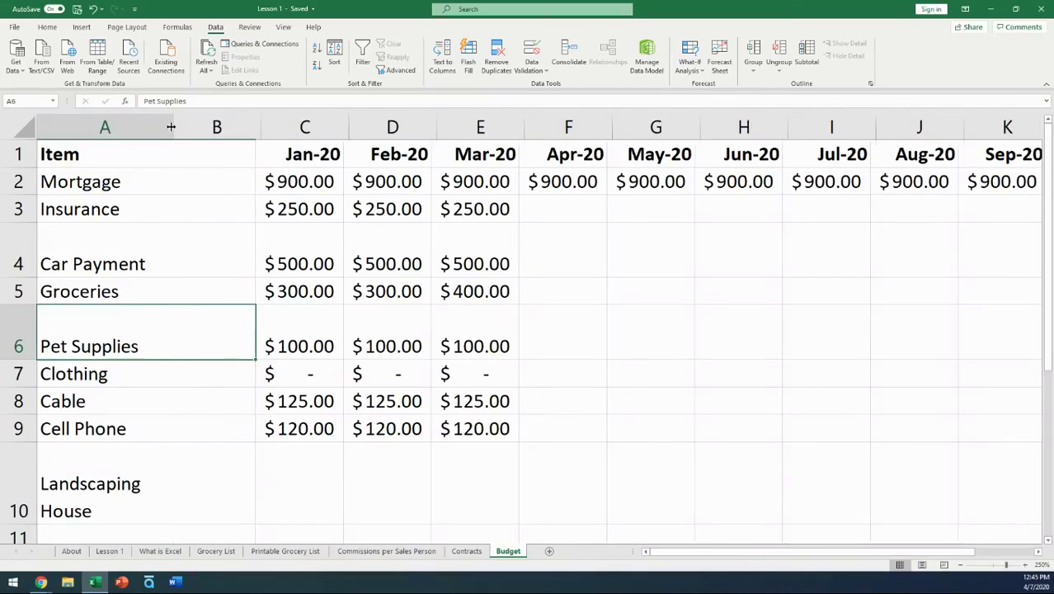
left_click_drag(272, 130, 281, 131)
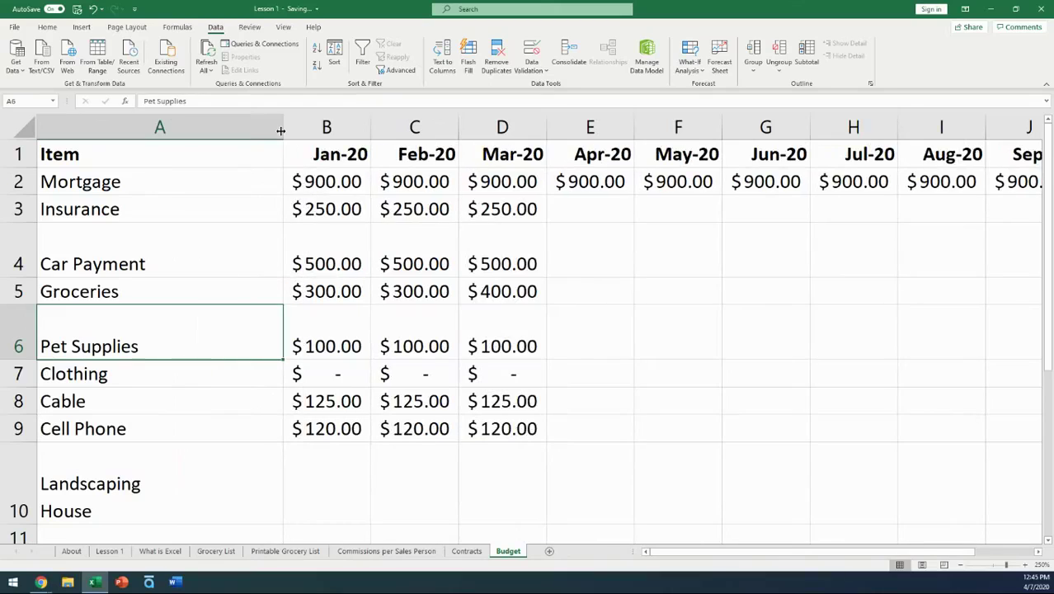
left_click(47, 27)
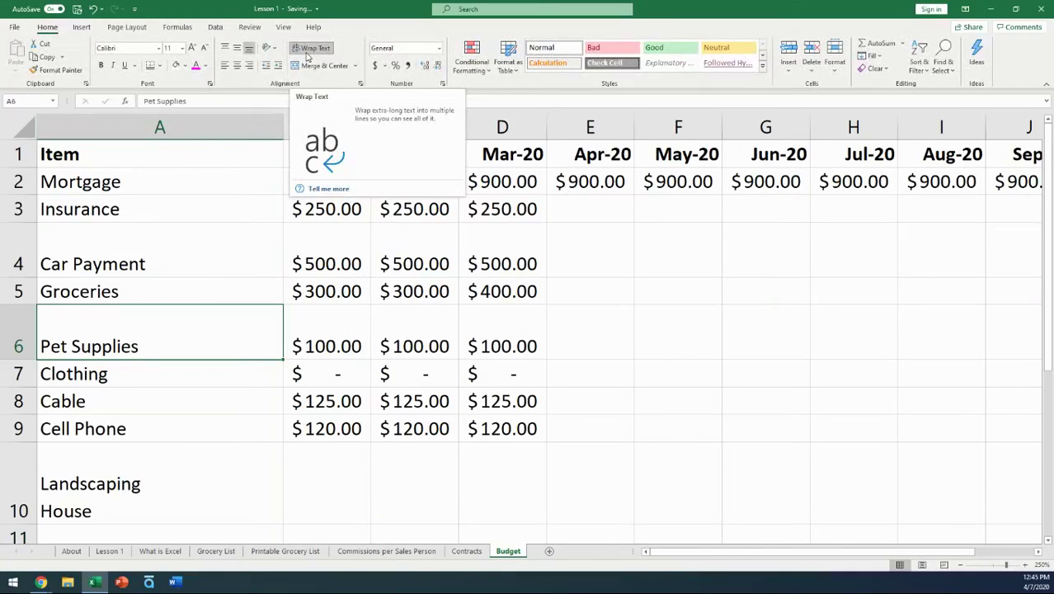
left_click(335, 232)
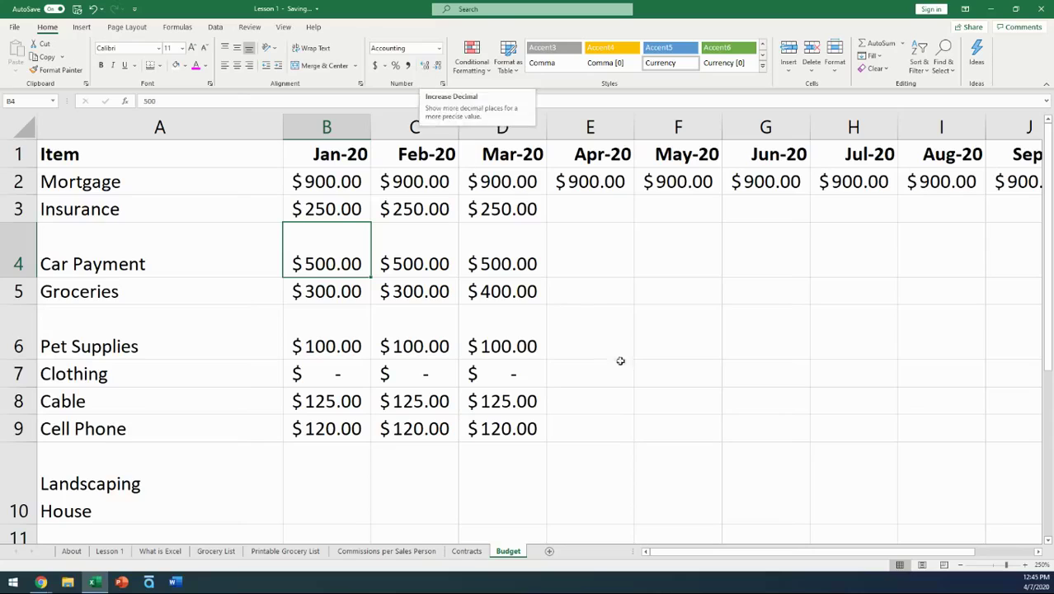
Turn filtering on for header row 1 of the budget and switch it off again
left_click(31, 153)
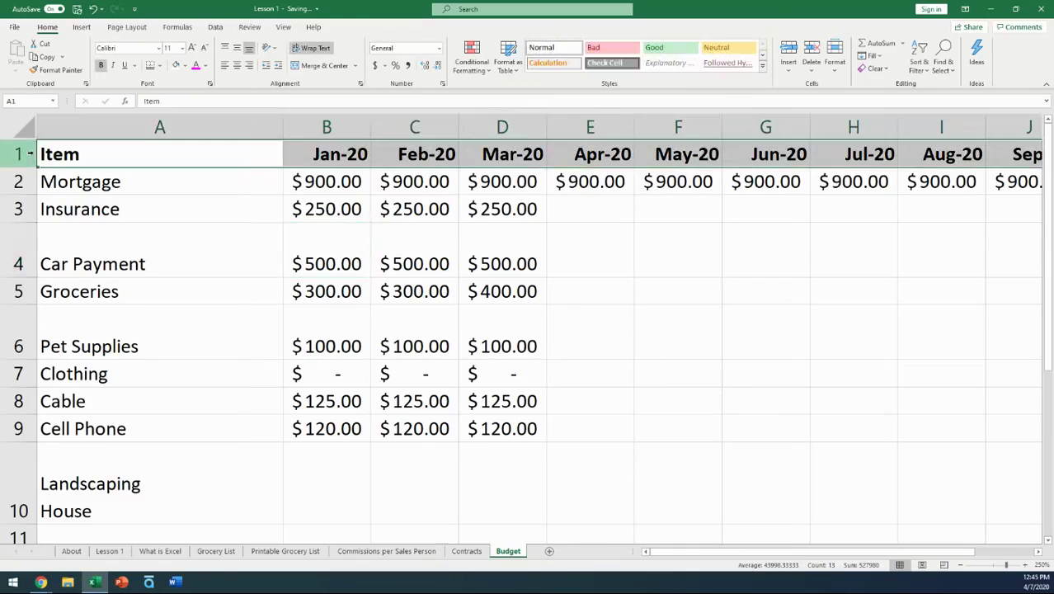
left_click(213, 28)
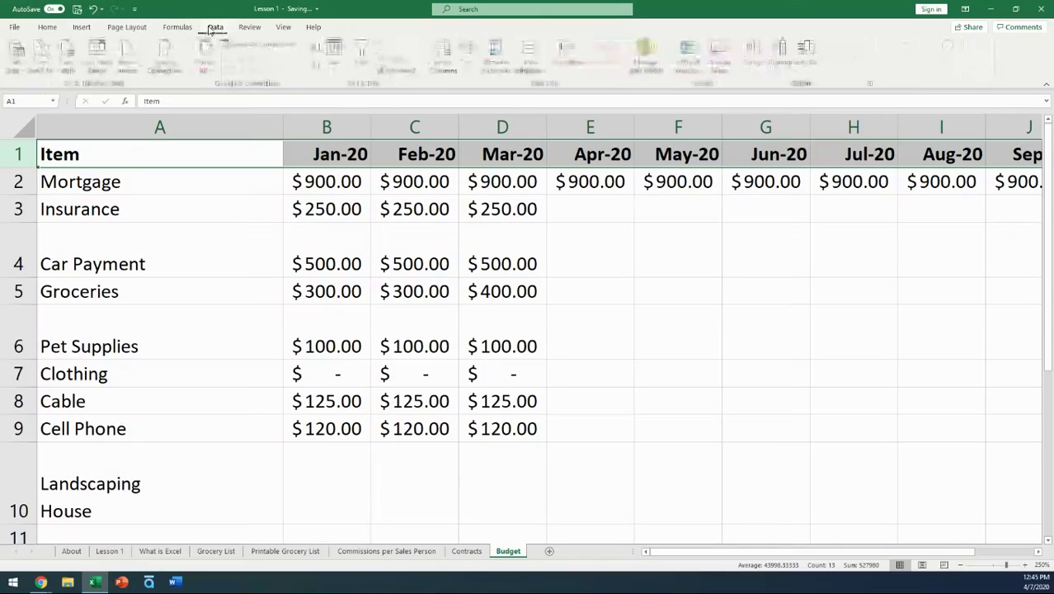
left_click(361, 55)
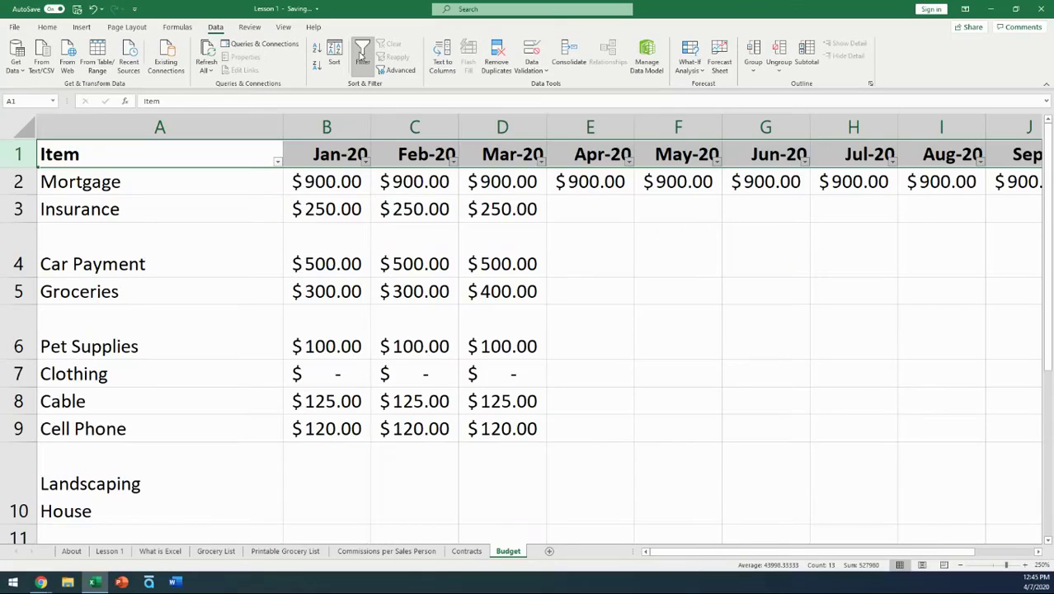
left_click(362, 54)
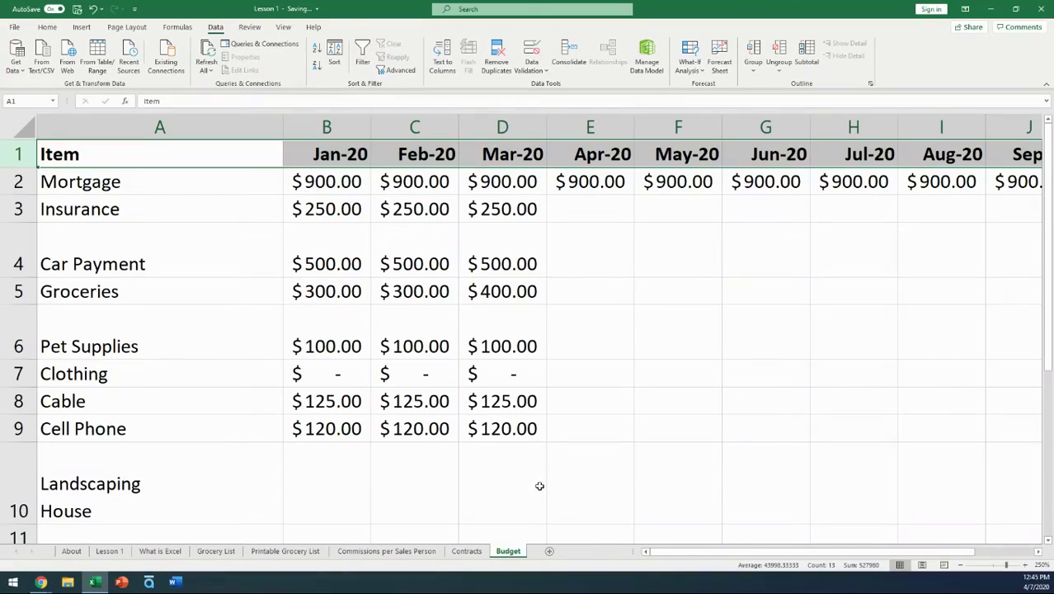
Select the February Cell Phone amount in C9 and bring up the About sheet
left_click(455, 428)
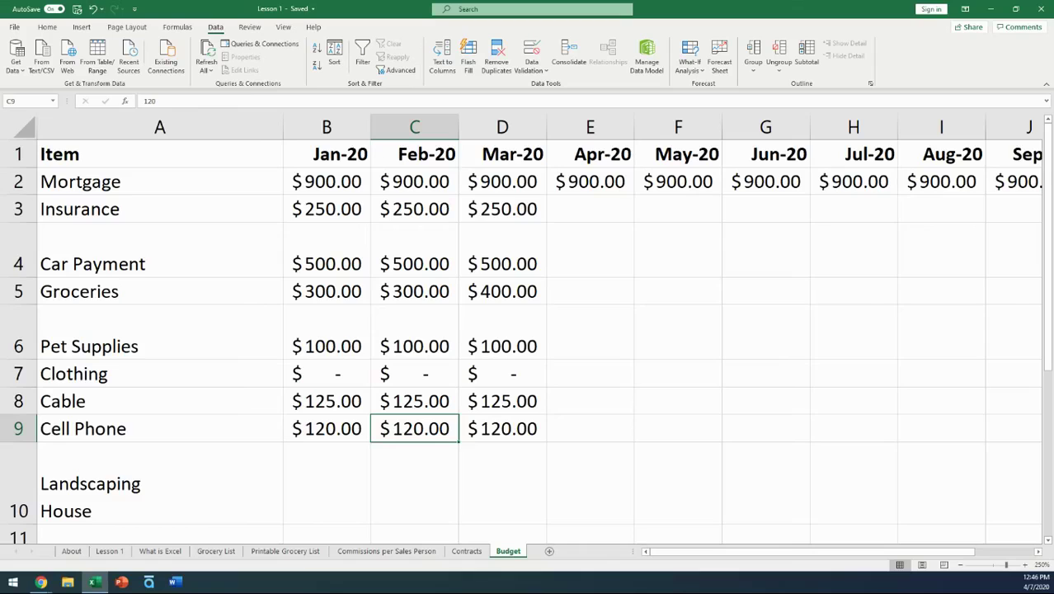
left_click(71, 551)
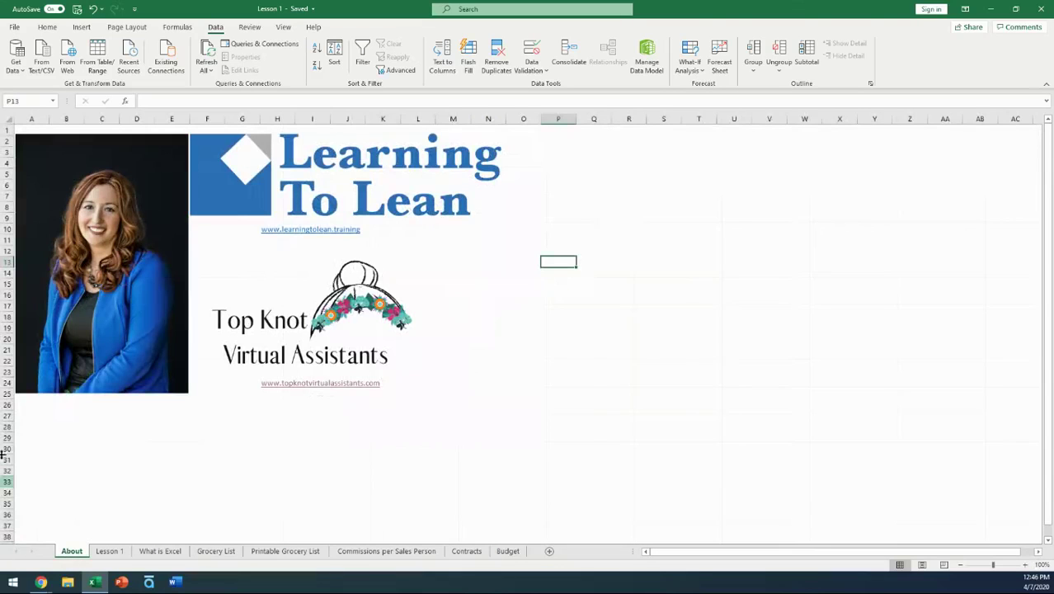